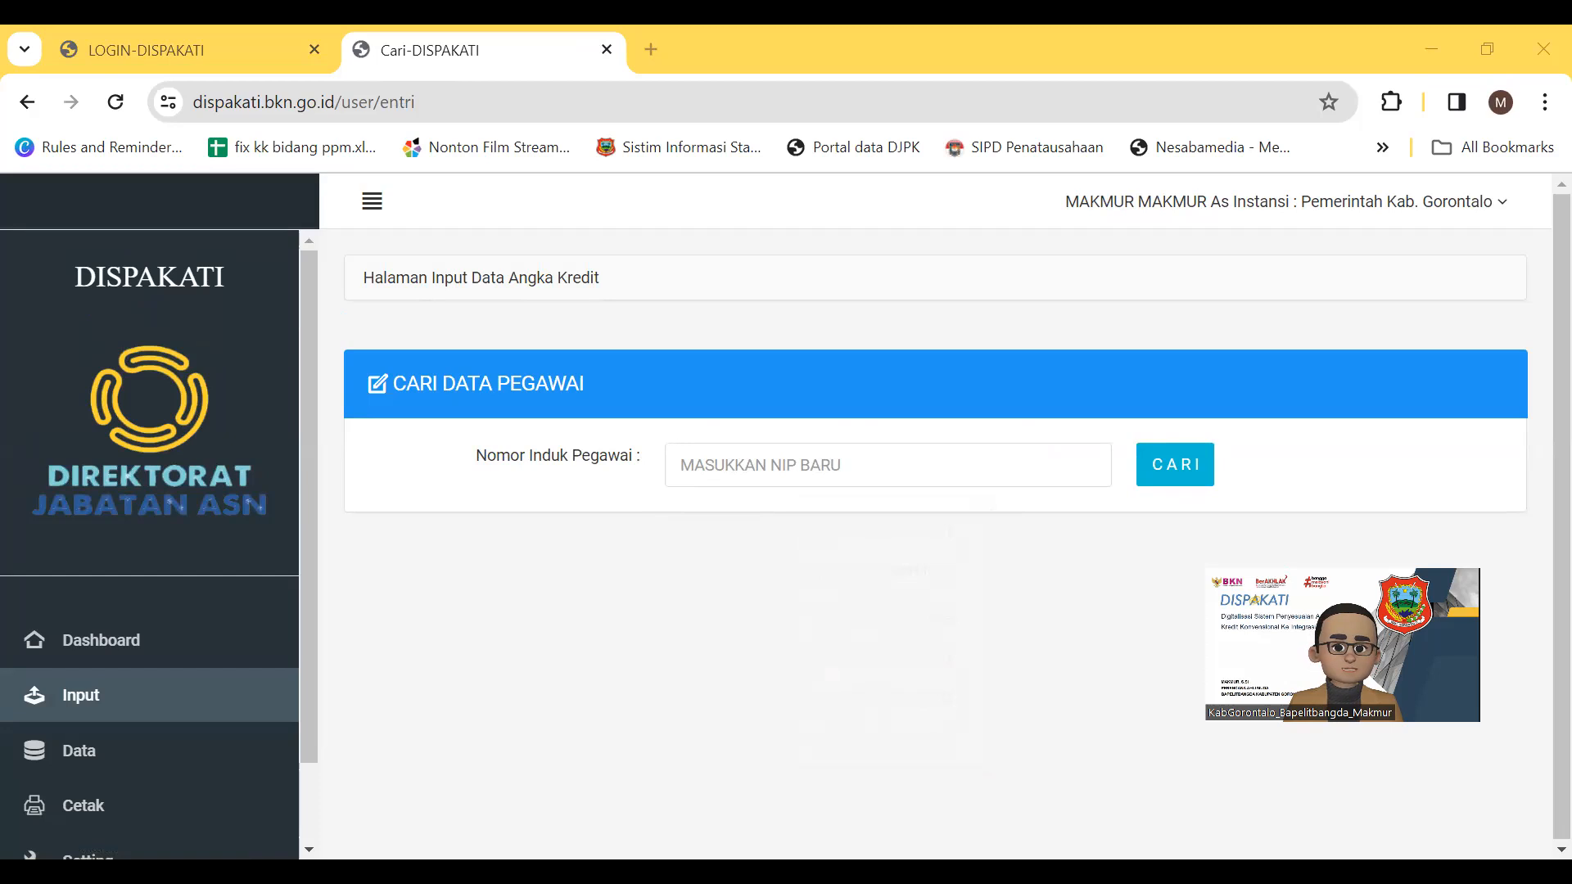
Search DISPAKATI for the employee by pasting their NIP
click(764, 464)
key(ctrl+v)
click(1179, 465)
scroll(555, 584, down, 2)
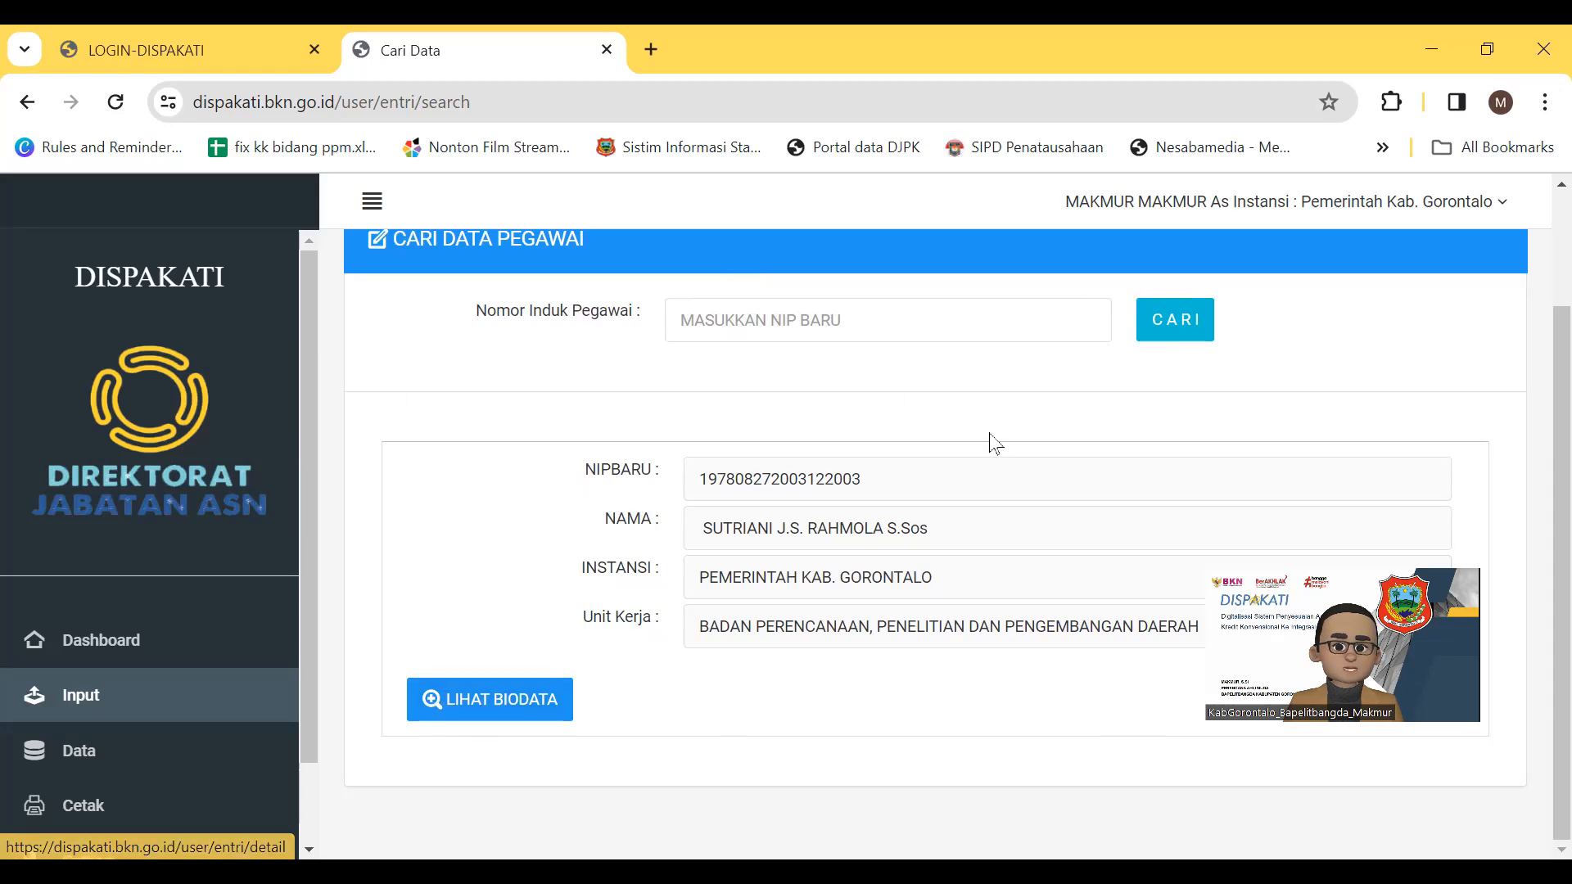
Open the employee's biodata and go to the 'II. Penetapan Angka Kredit' section
click(492, 701)
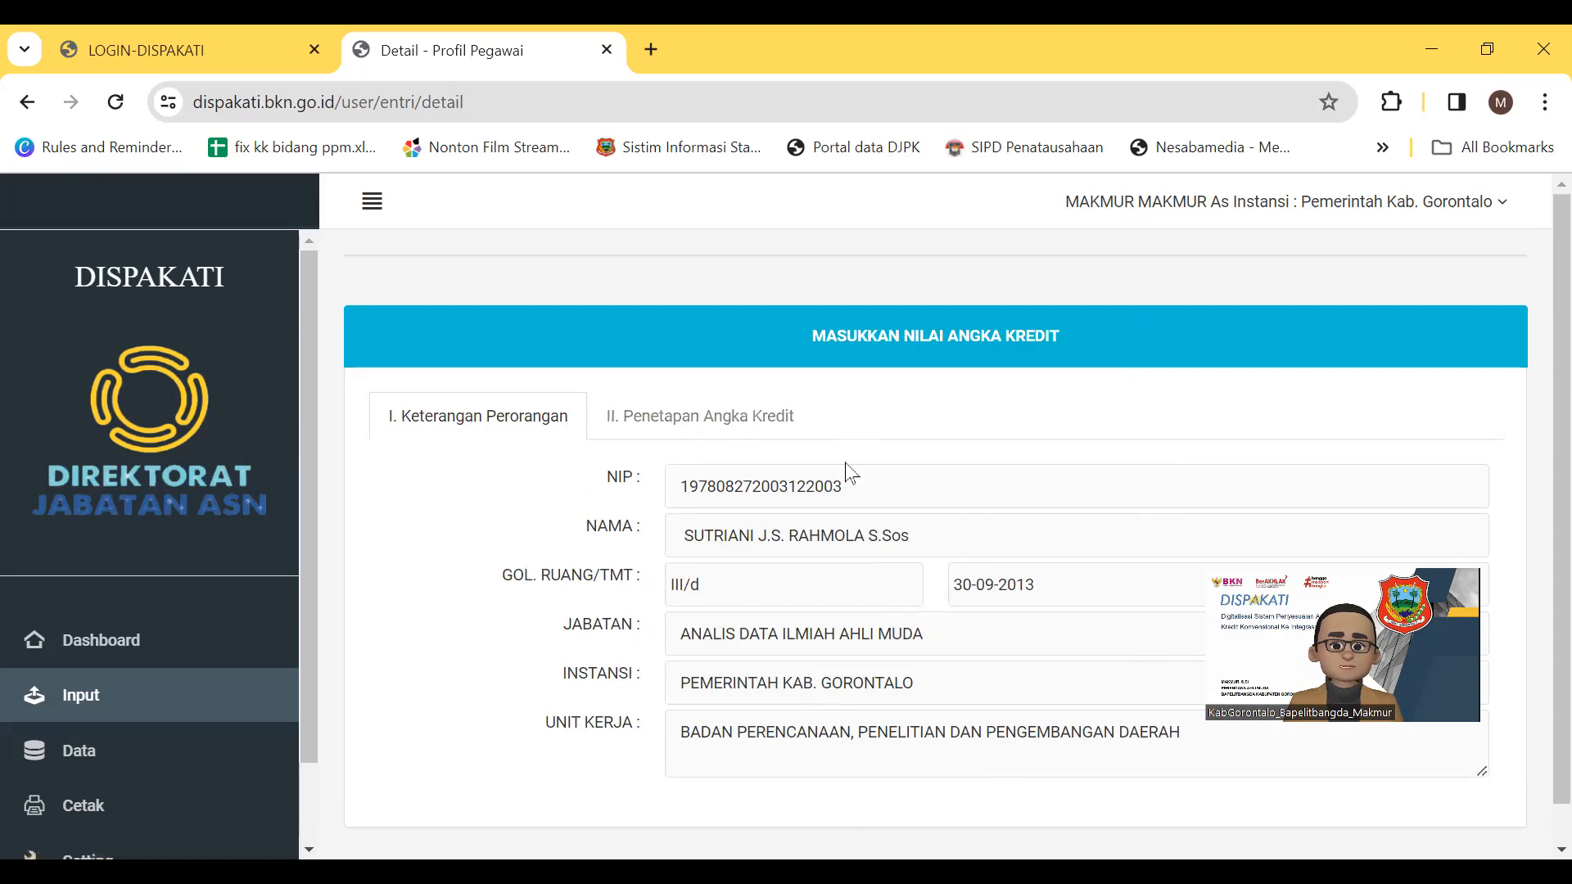
scroll(680, 444, down, 1)
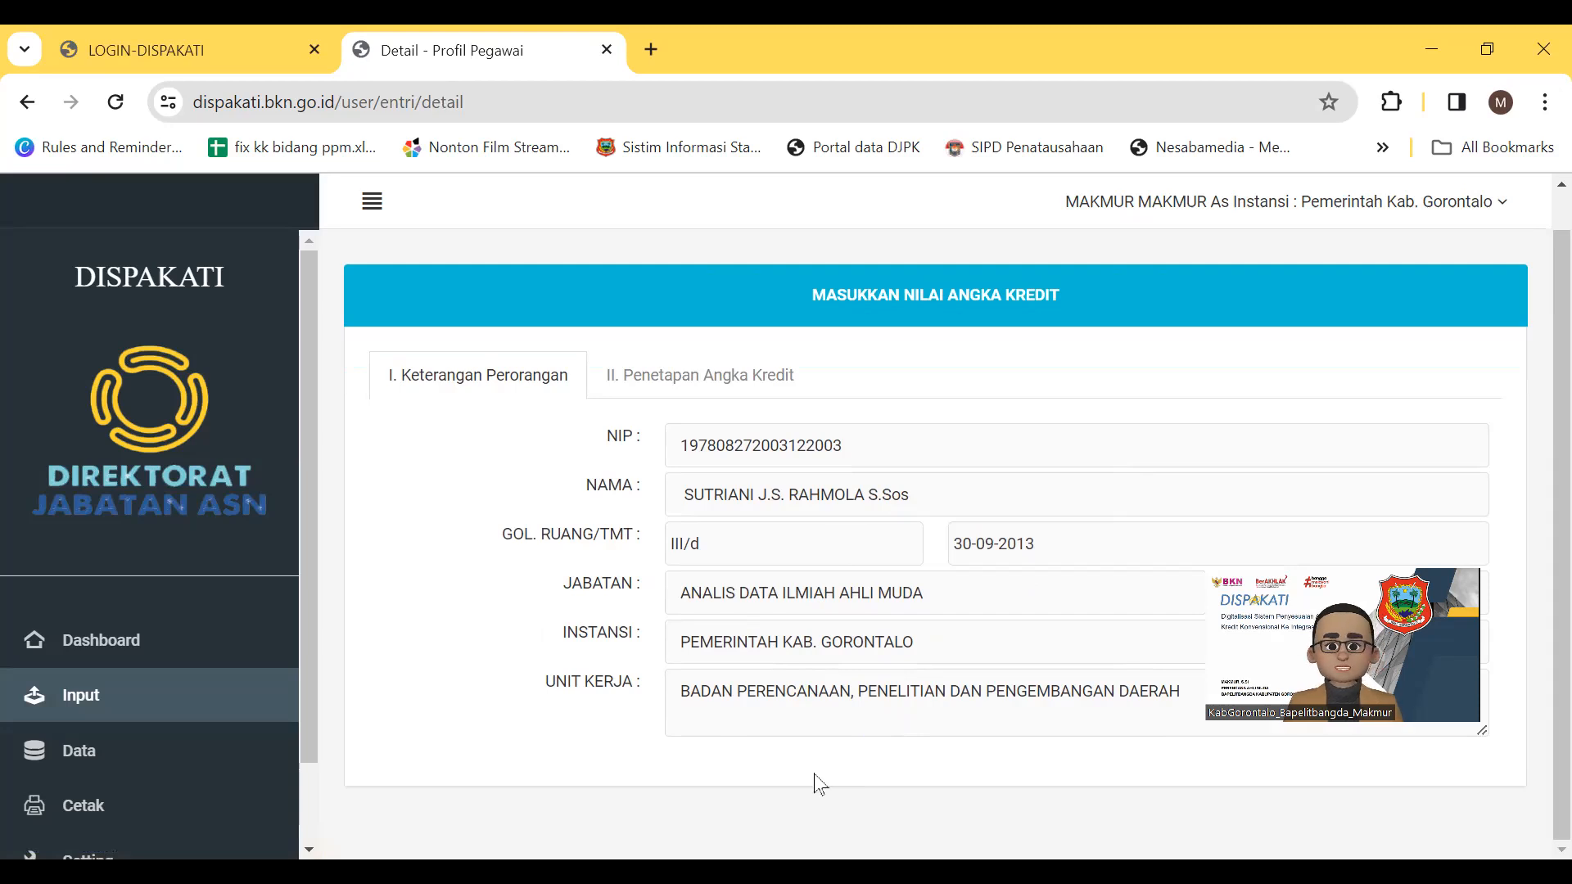
click(703, 375)
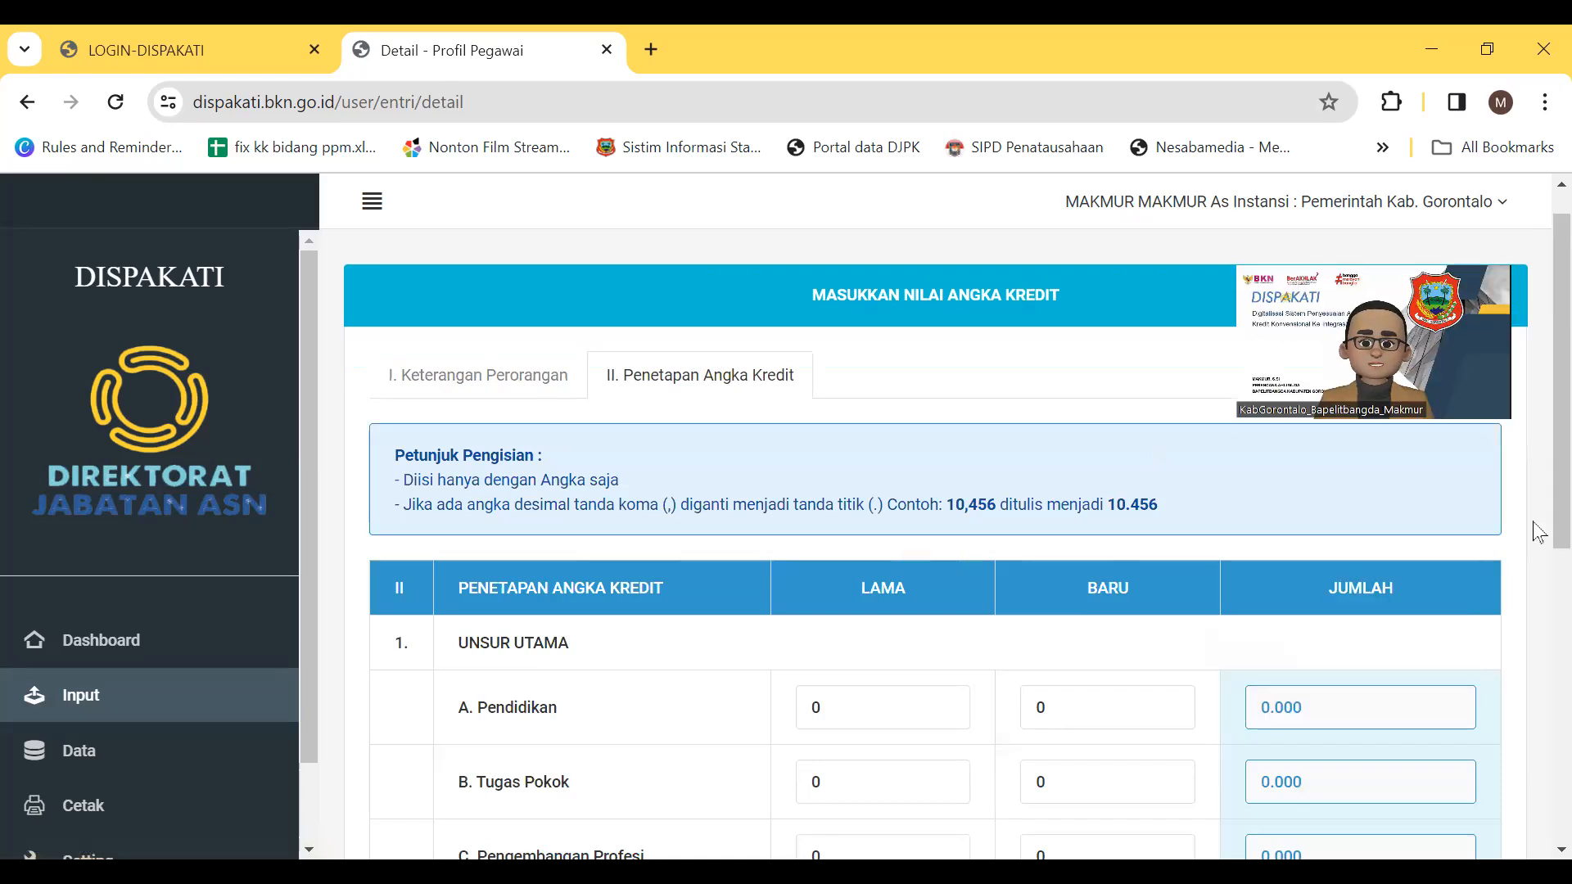
Enter LAMA credit scores: Pendidikan 100 and Tugas Pokok 200
drag(1534, 500, 1539, 572)
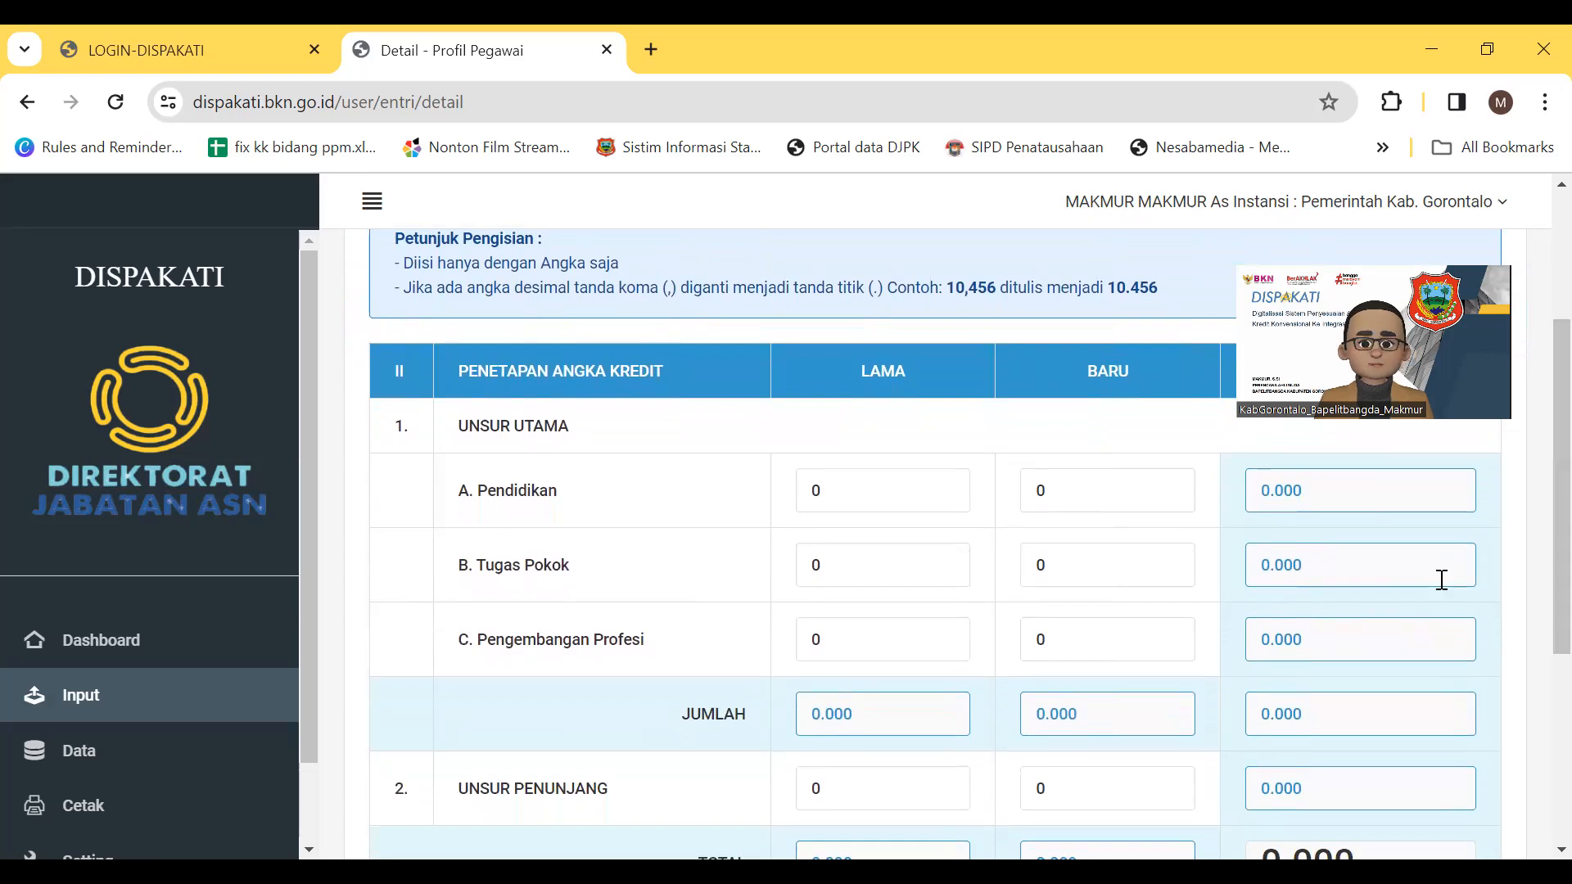
double_click(887, 491)
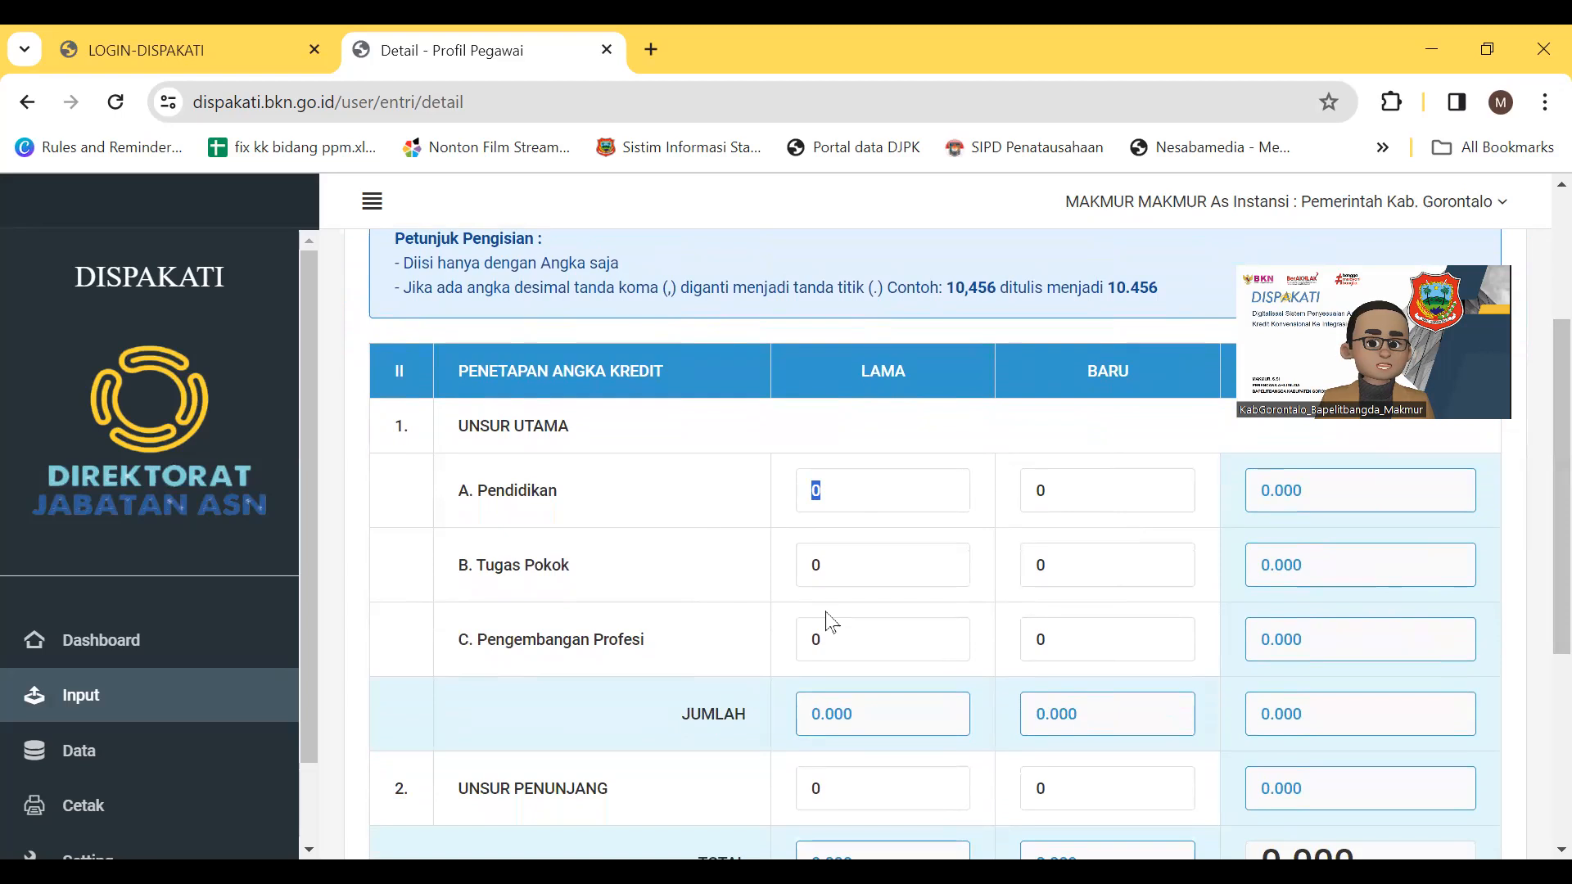
text(100)
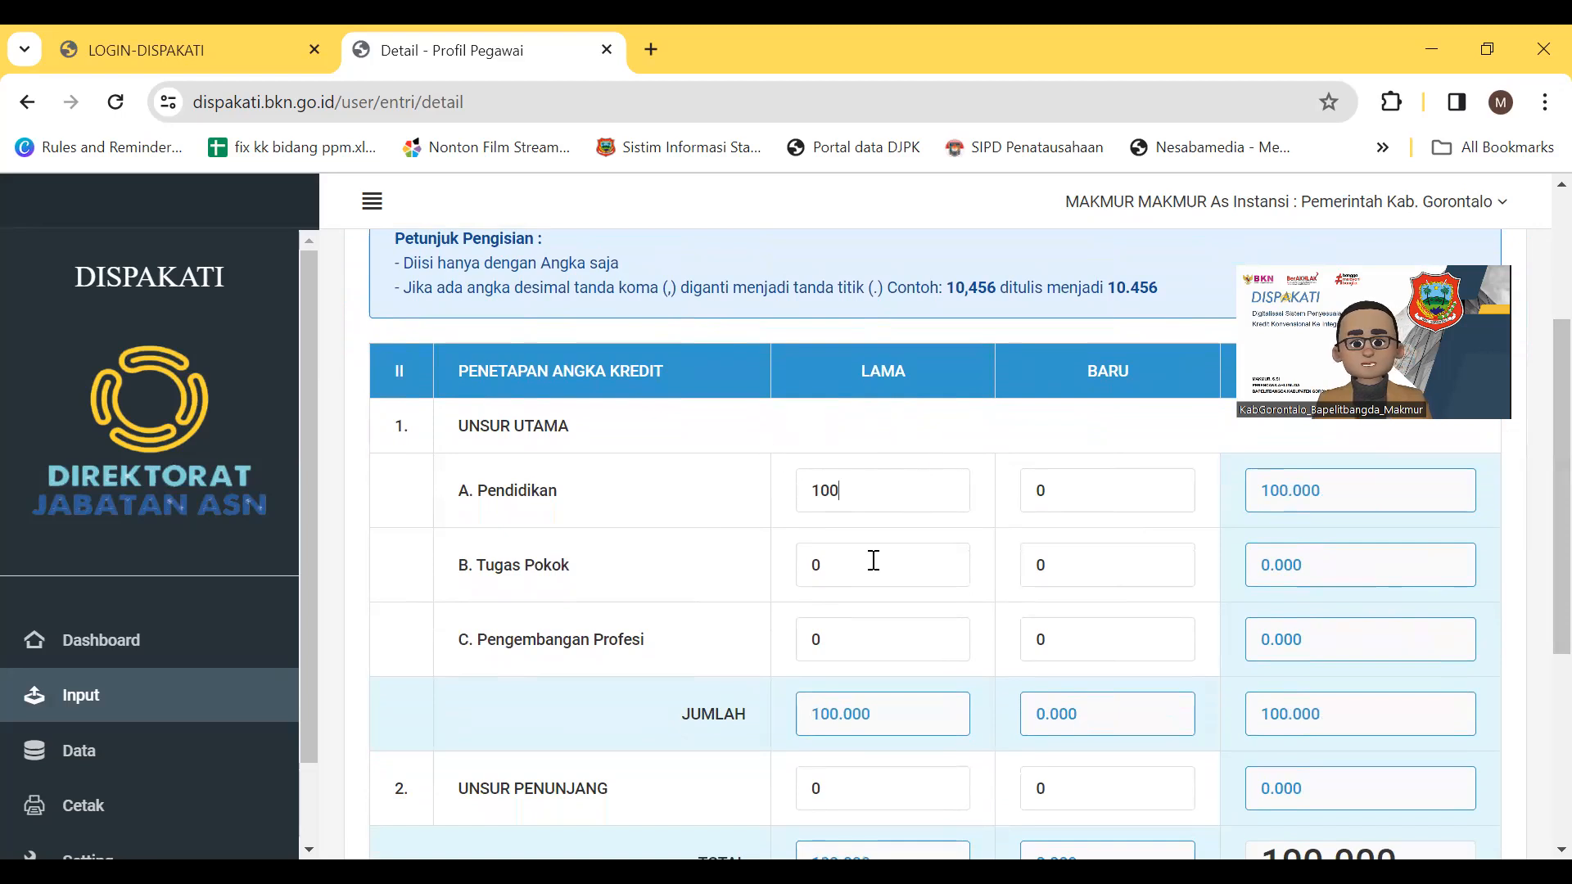
click(843, 568)
text(200)
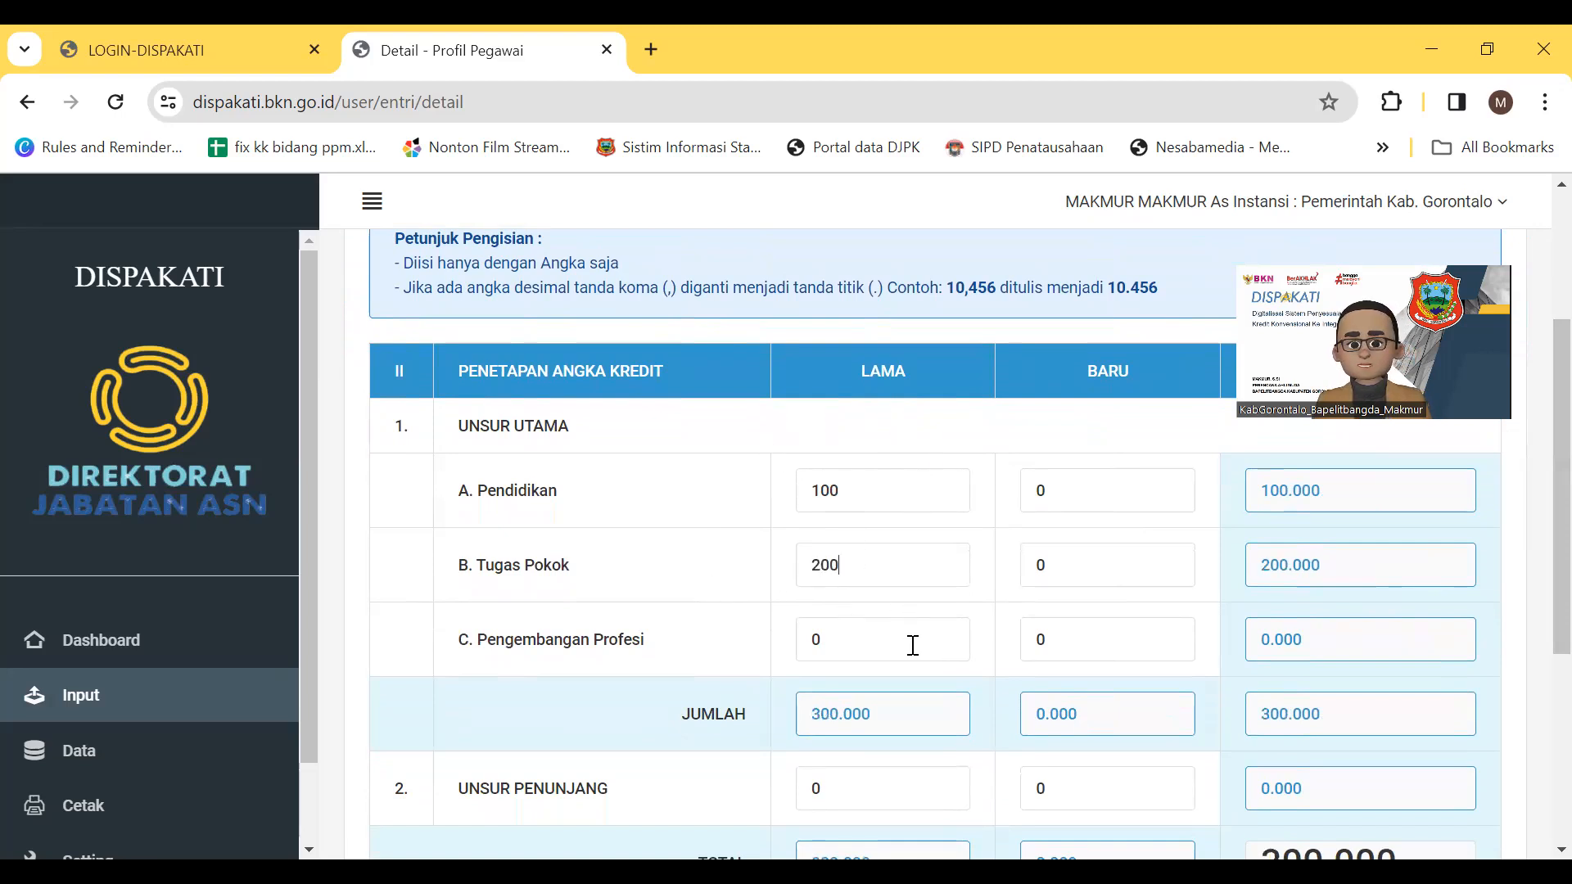
Set the Masa Penilaian start date to 2022-01-01 and bring up the supporting-file picker
scroll(913, 646, down, 3)
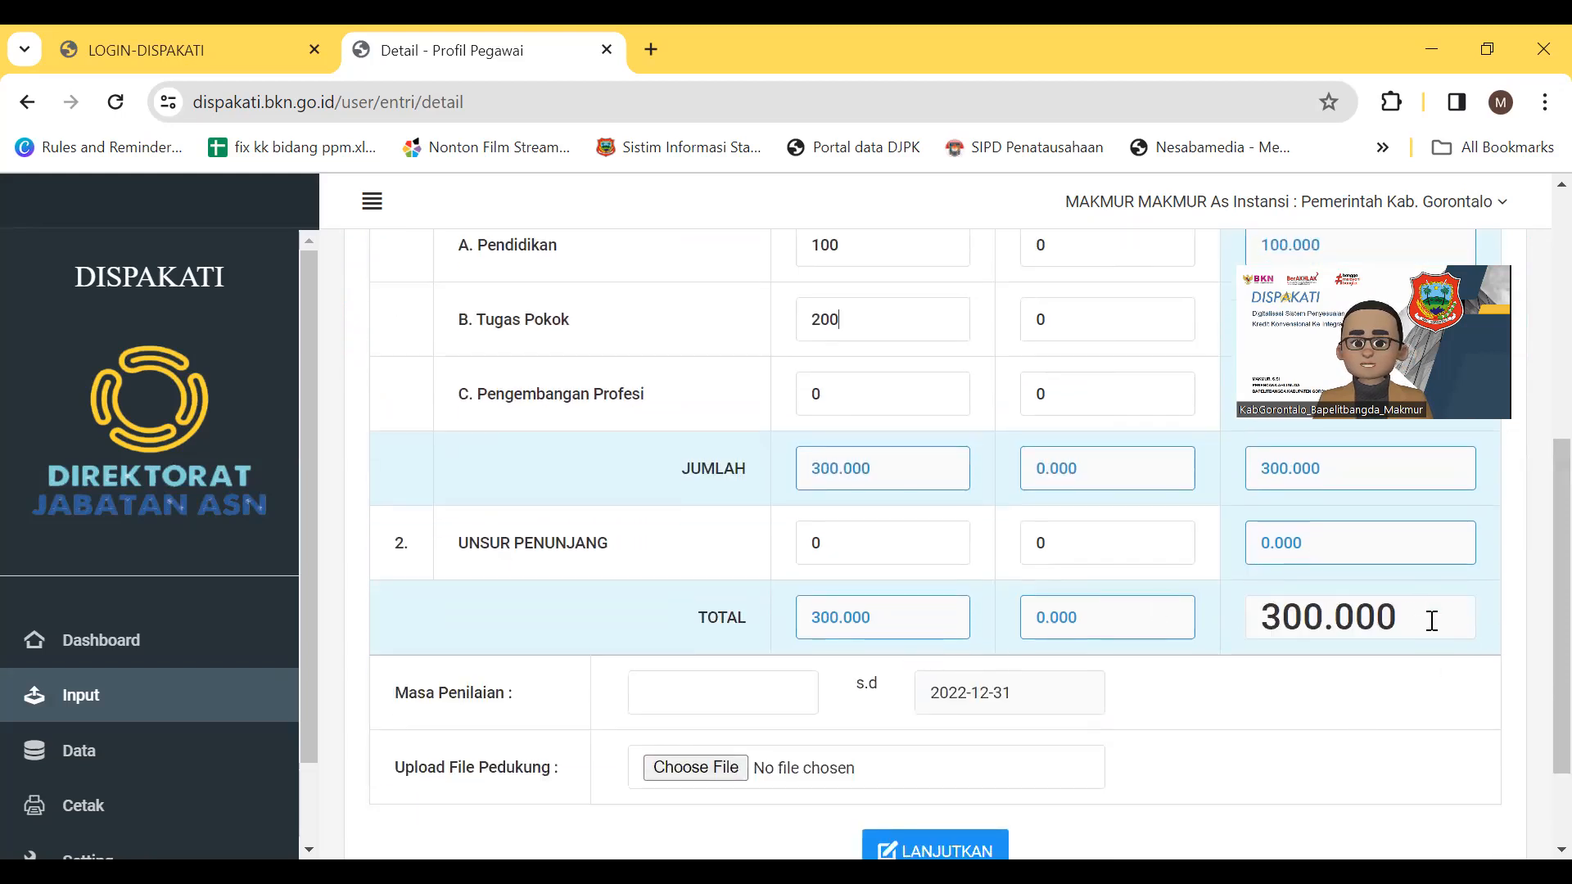
click(729, 690)
click(746, 758)
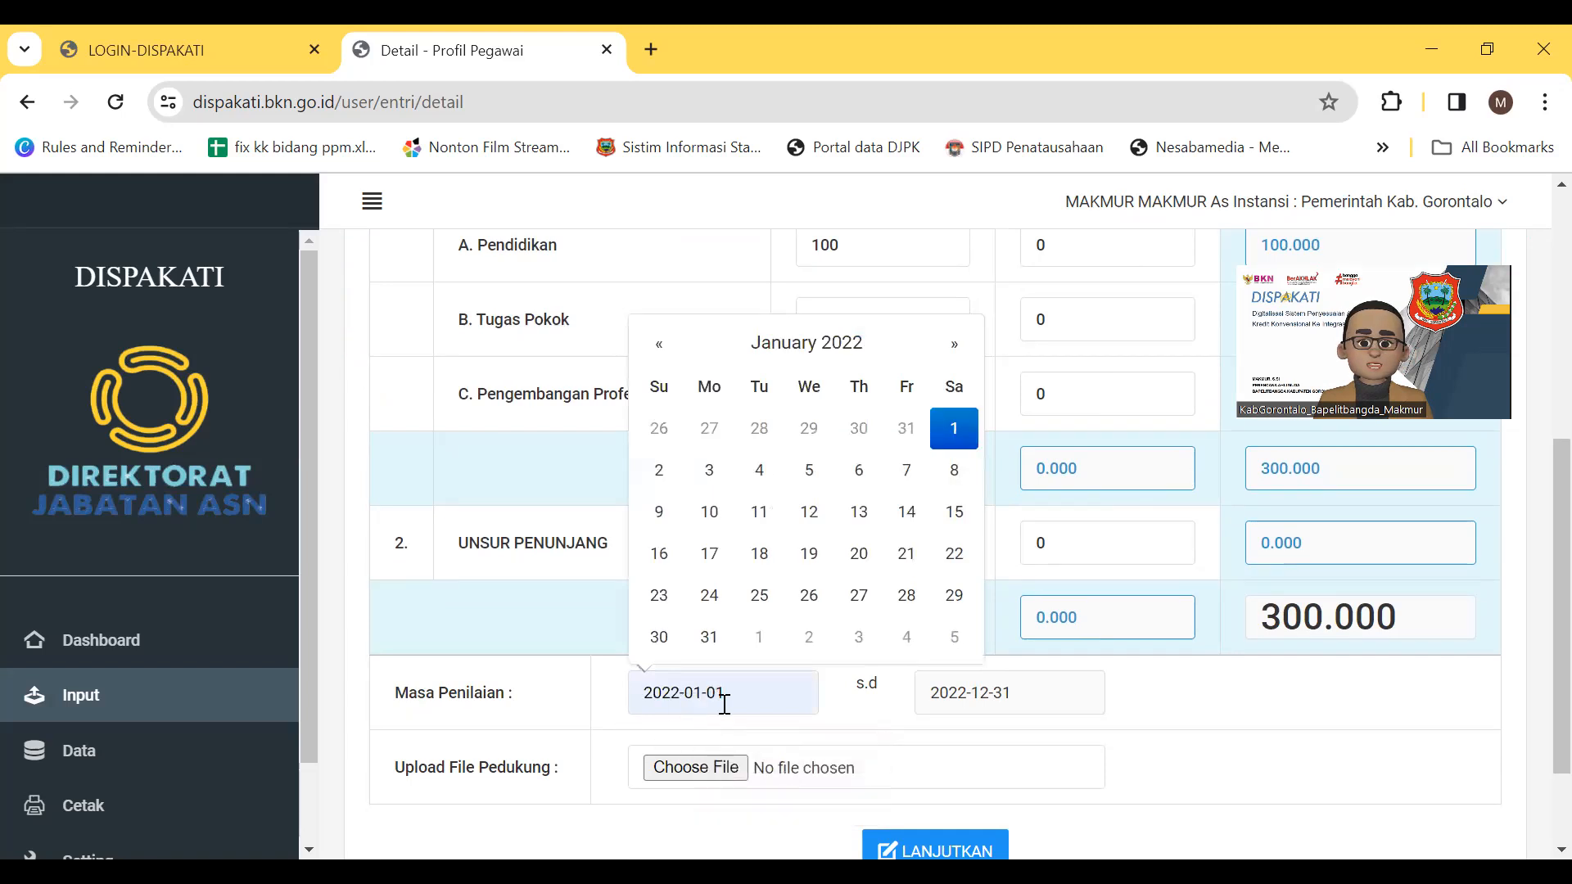
click(957, 692)
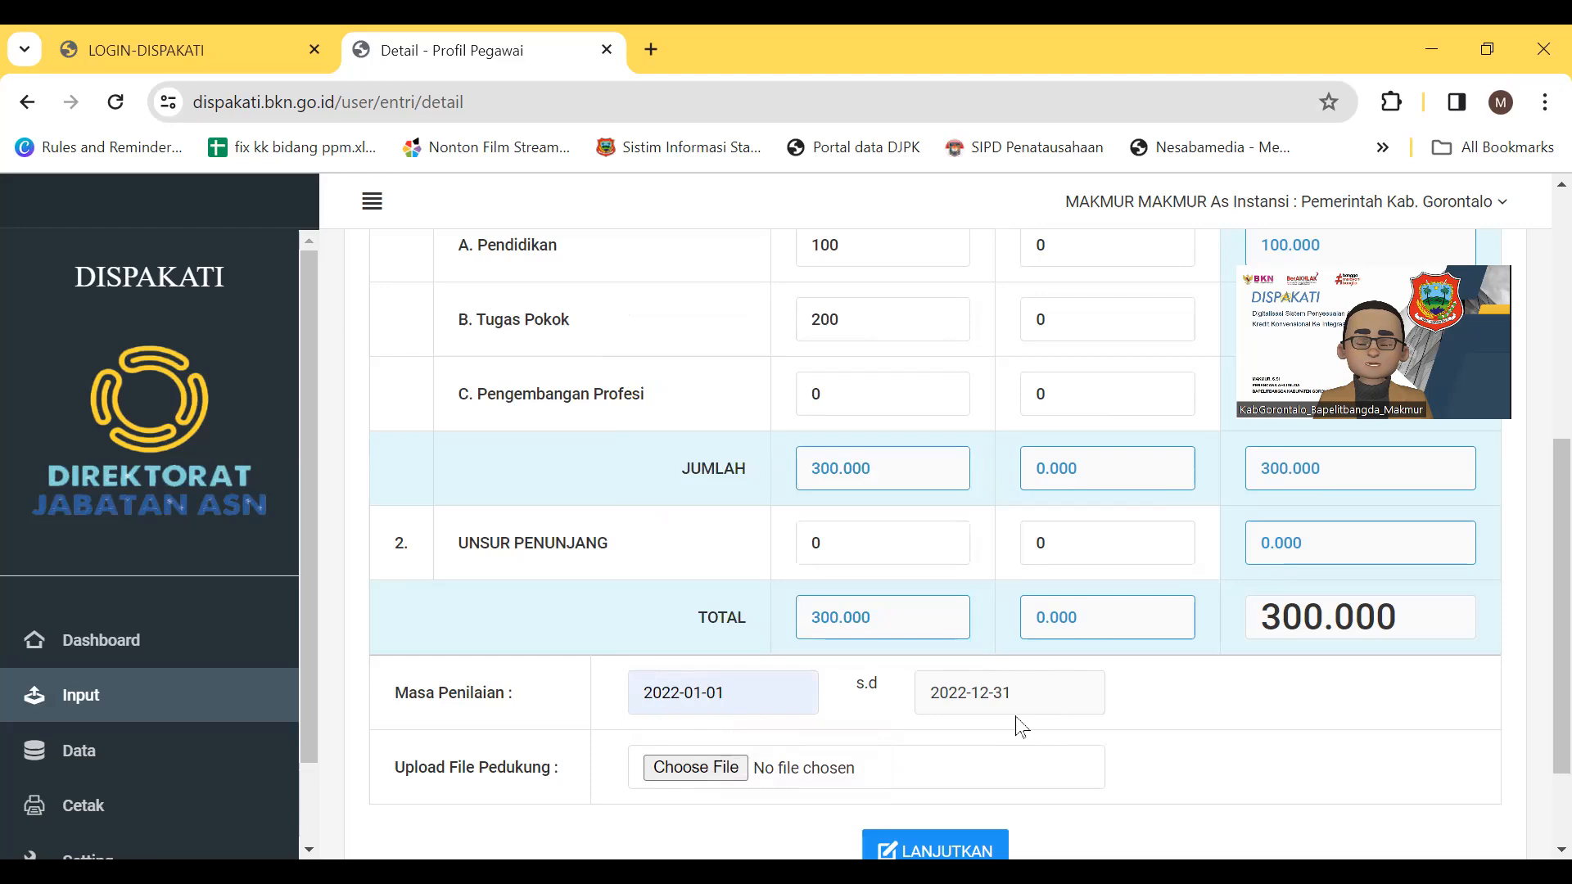
scroll(1200, 731, down, 1)
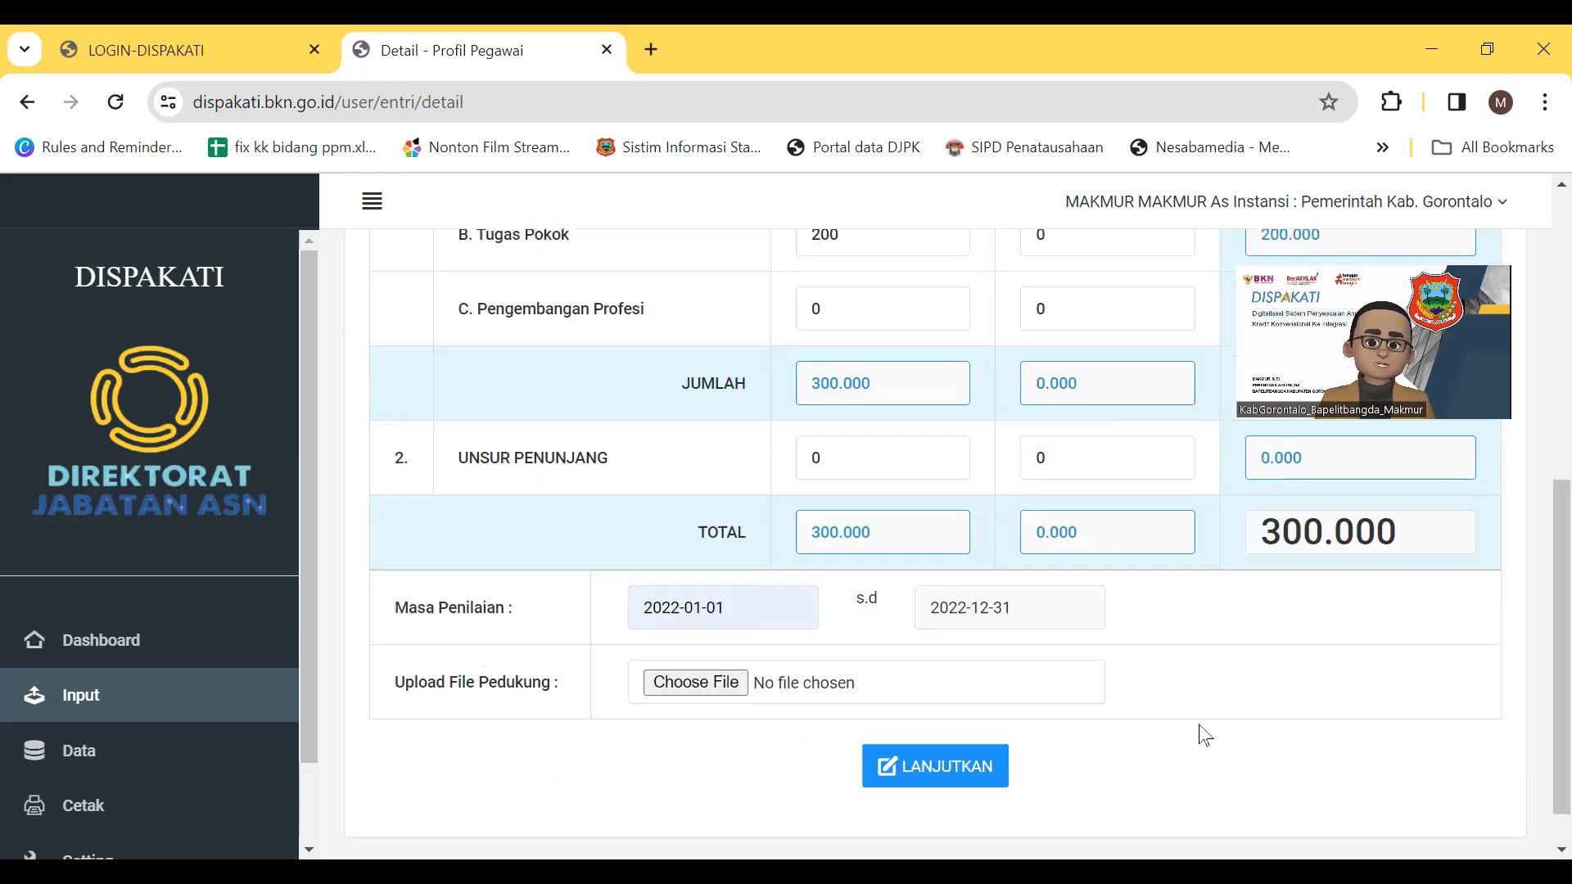
scroll(1203, 735, down, 1)
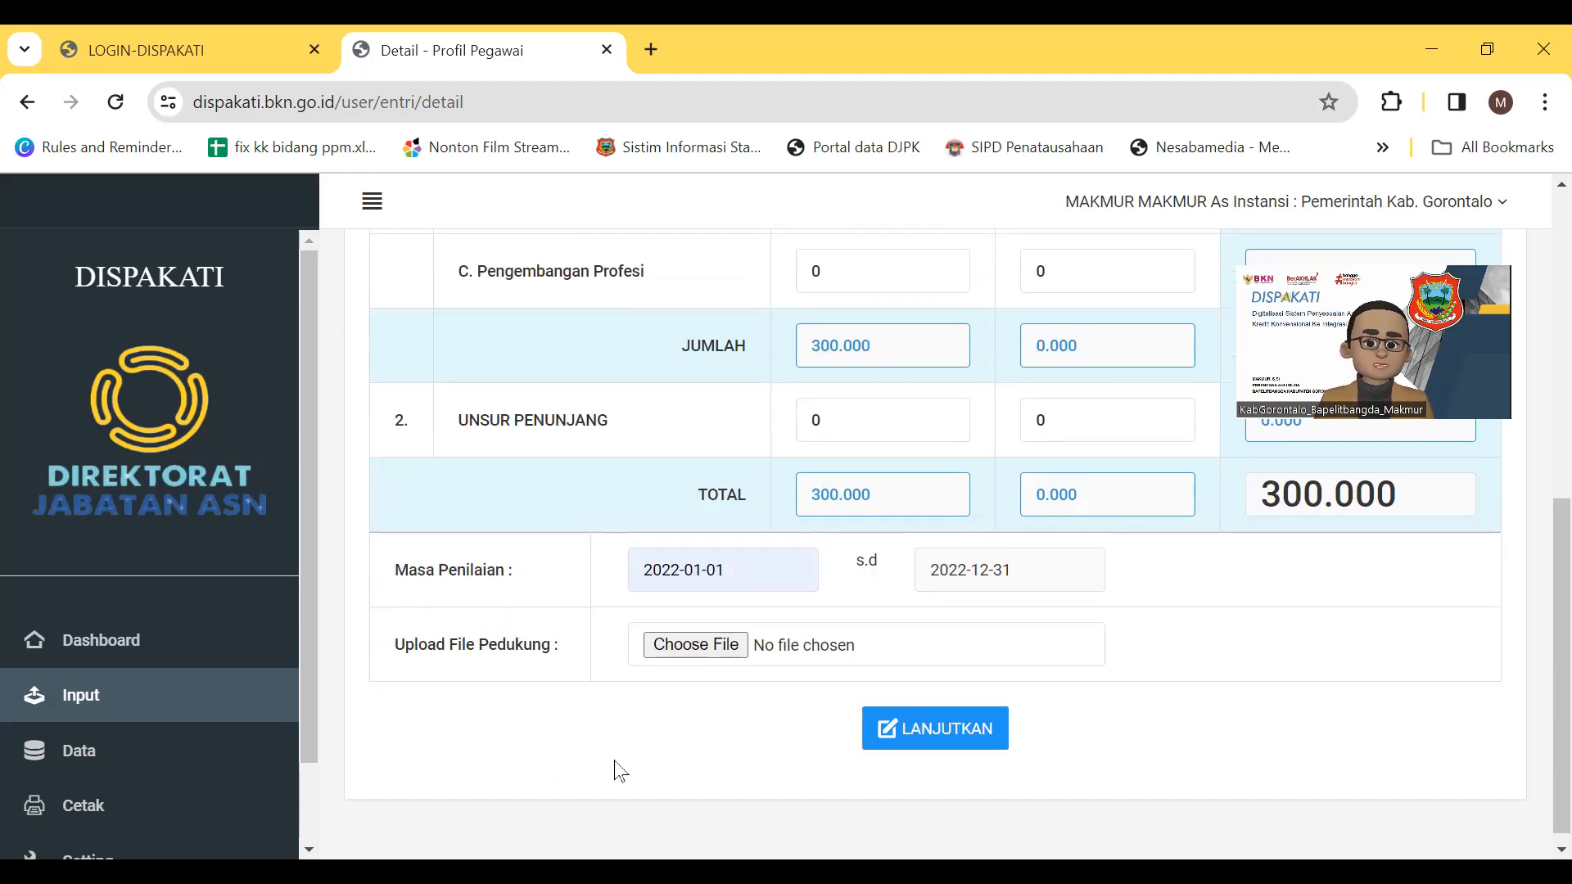
click(698, 652)
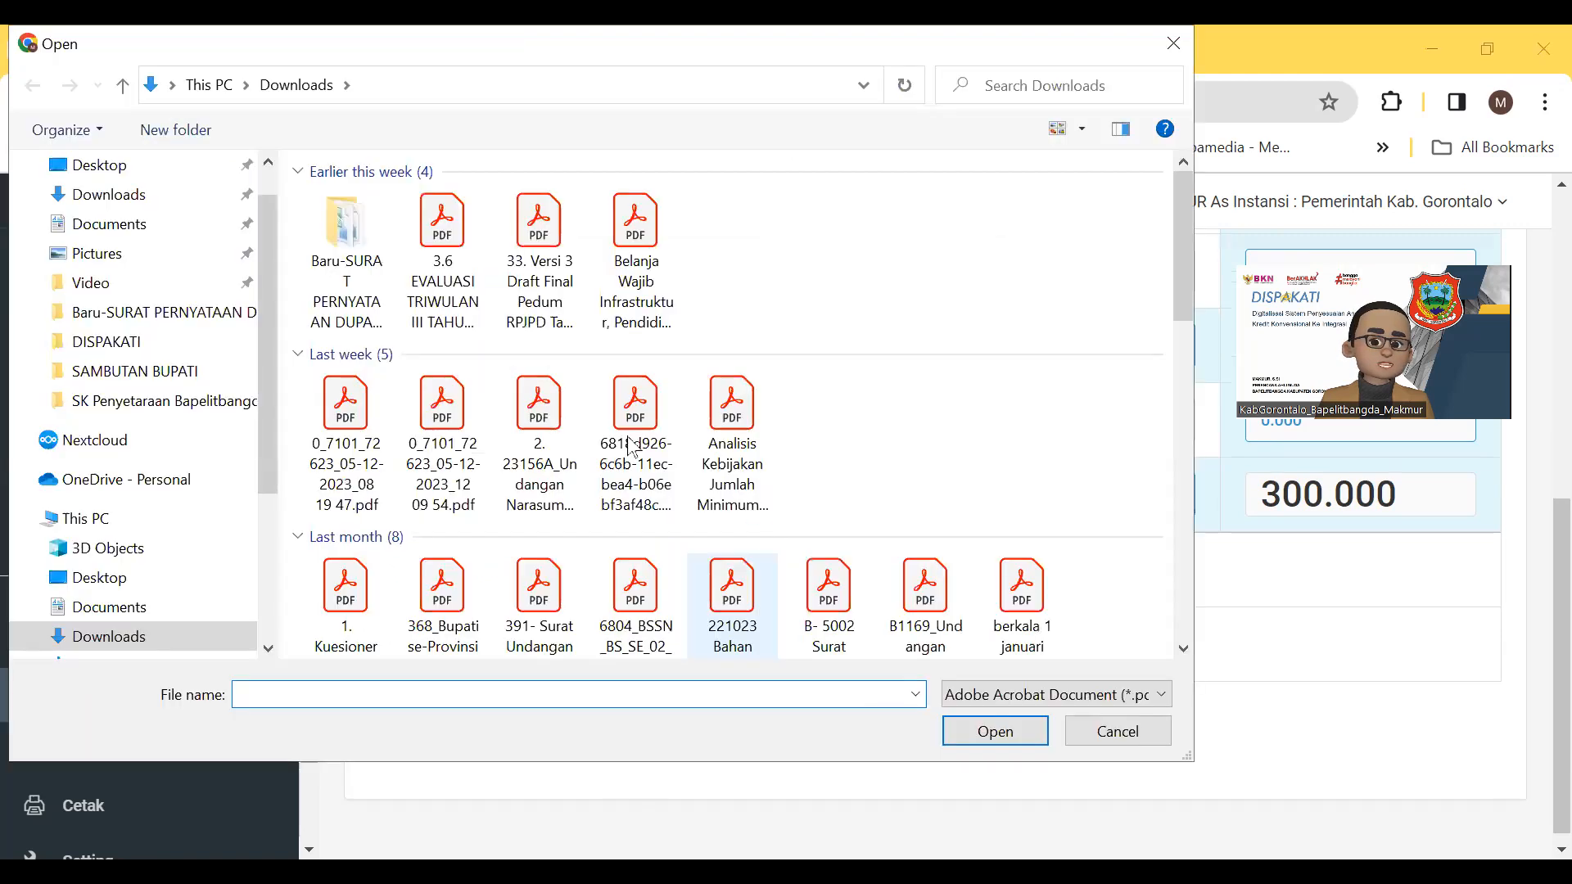
Attach the SK_JABATAN_JF_2021 PDF from the SK Penyetaraan Bapelitbangda folder and save the entry
click(228, 397)
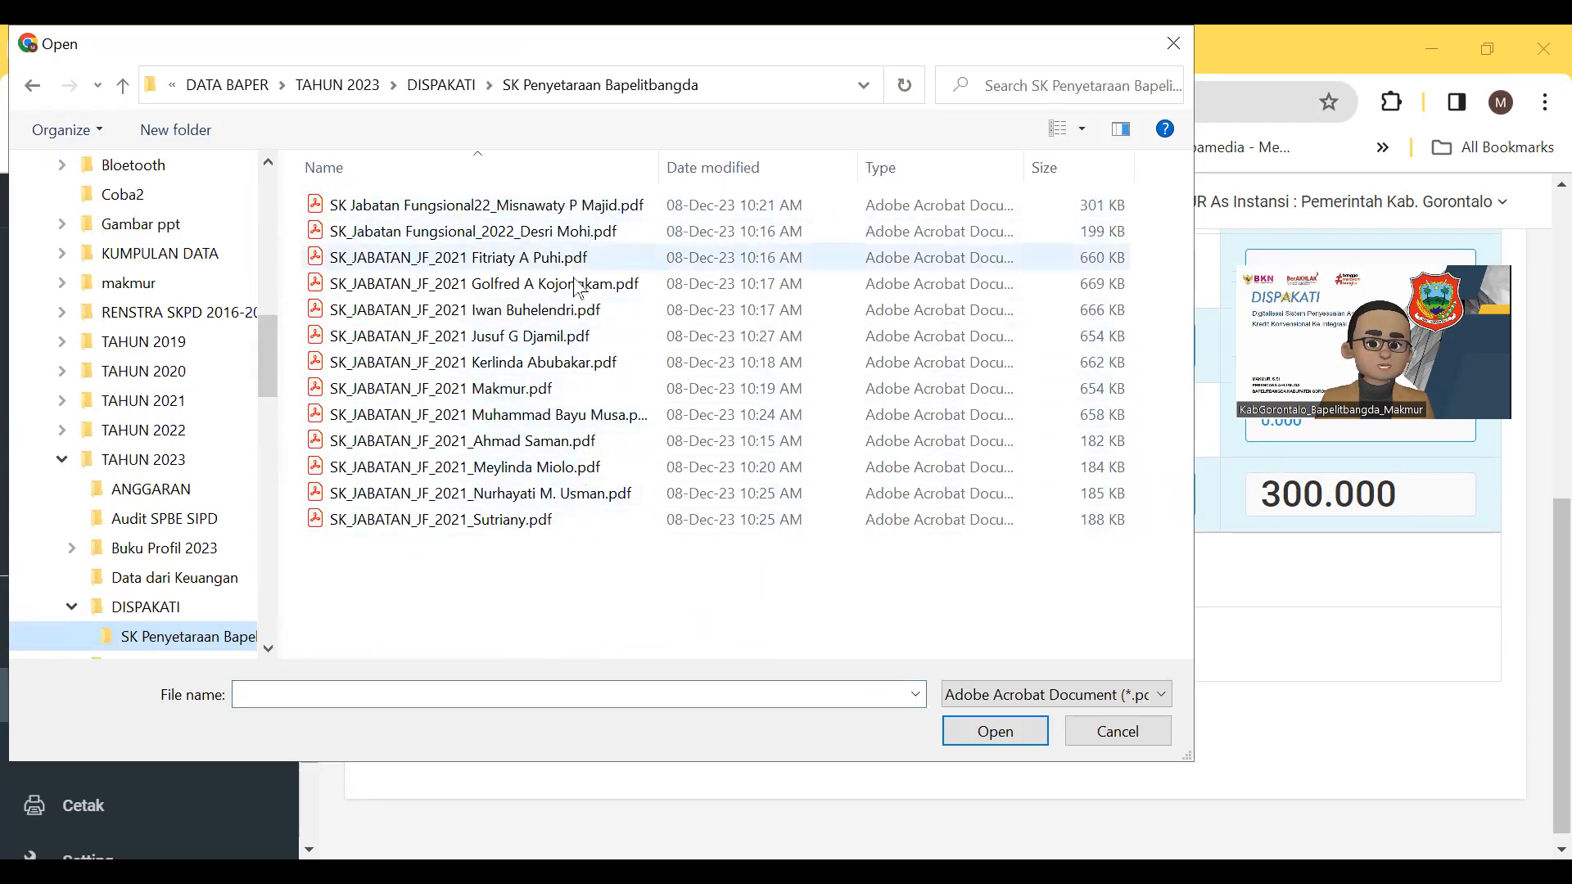
click(544, 521)
click(968, 747)
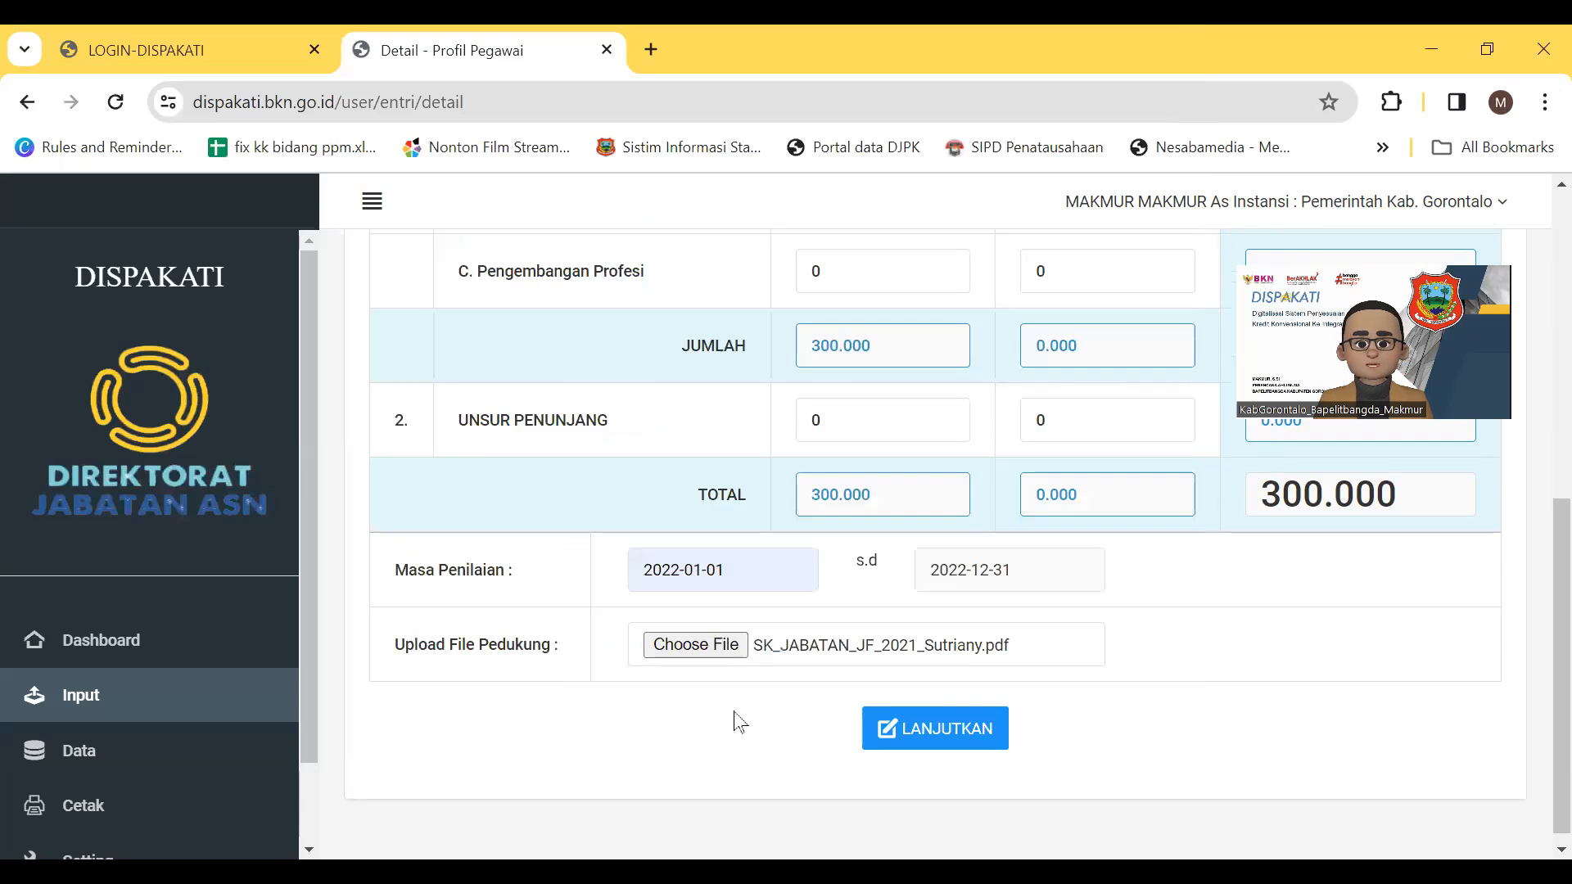
click(953, 735)
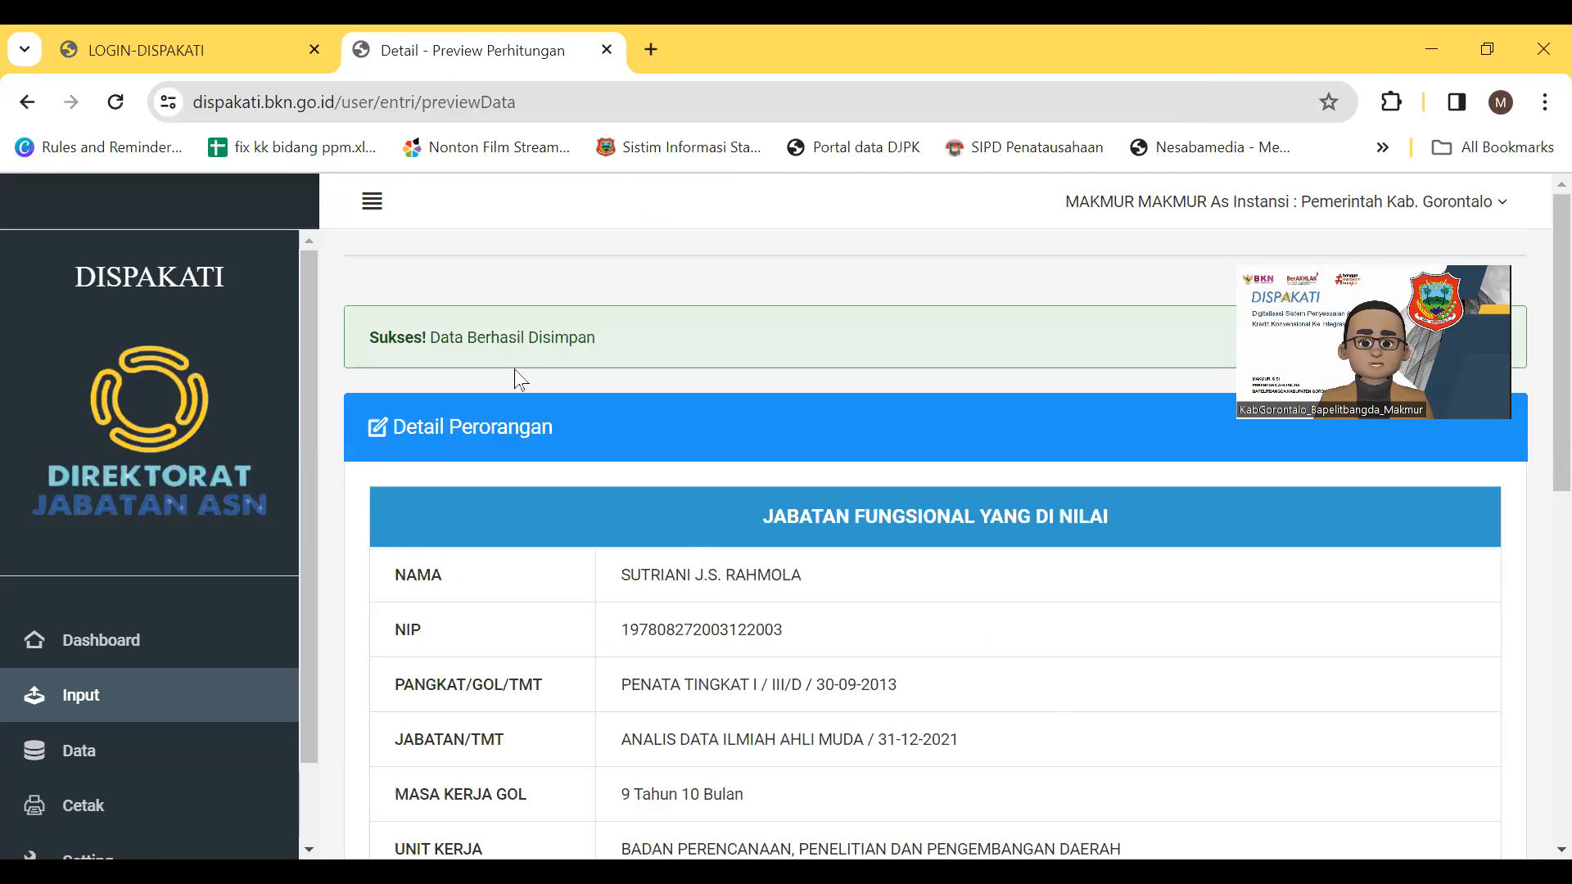
Review the calculation preview (Pendidikan 100,000, Tugas Pokok 200,000, total 300,000) and view the uploaded file
scroll(775, 424, down, 3)
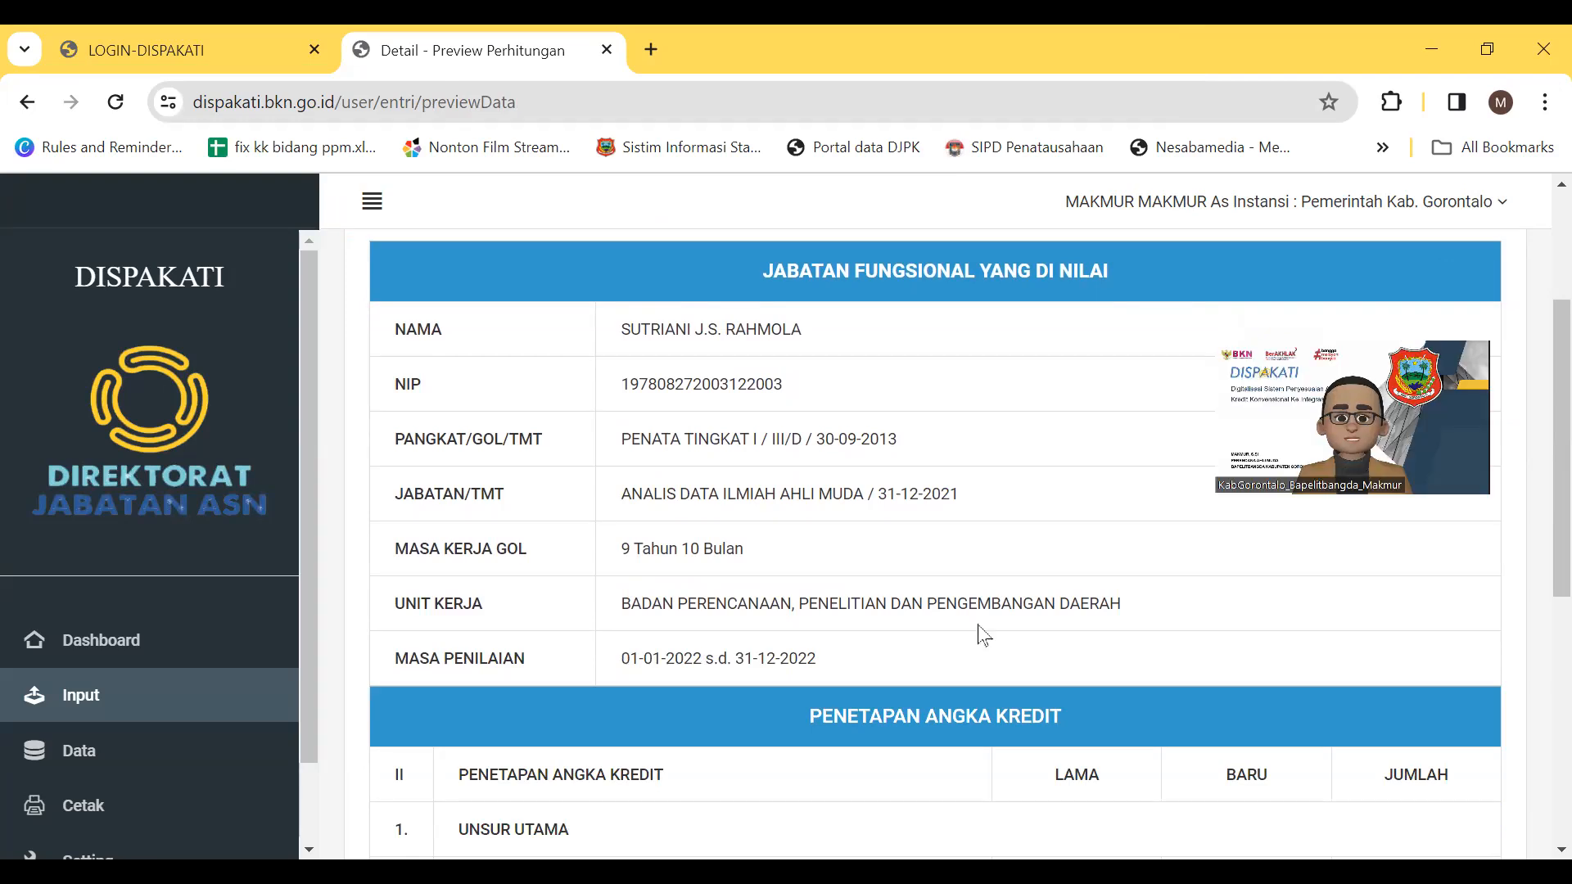
scroll(983, 635, down, 5)
scroll(983, 635, up, 8)
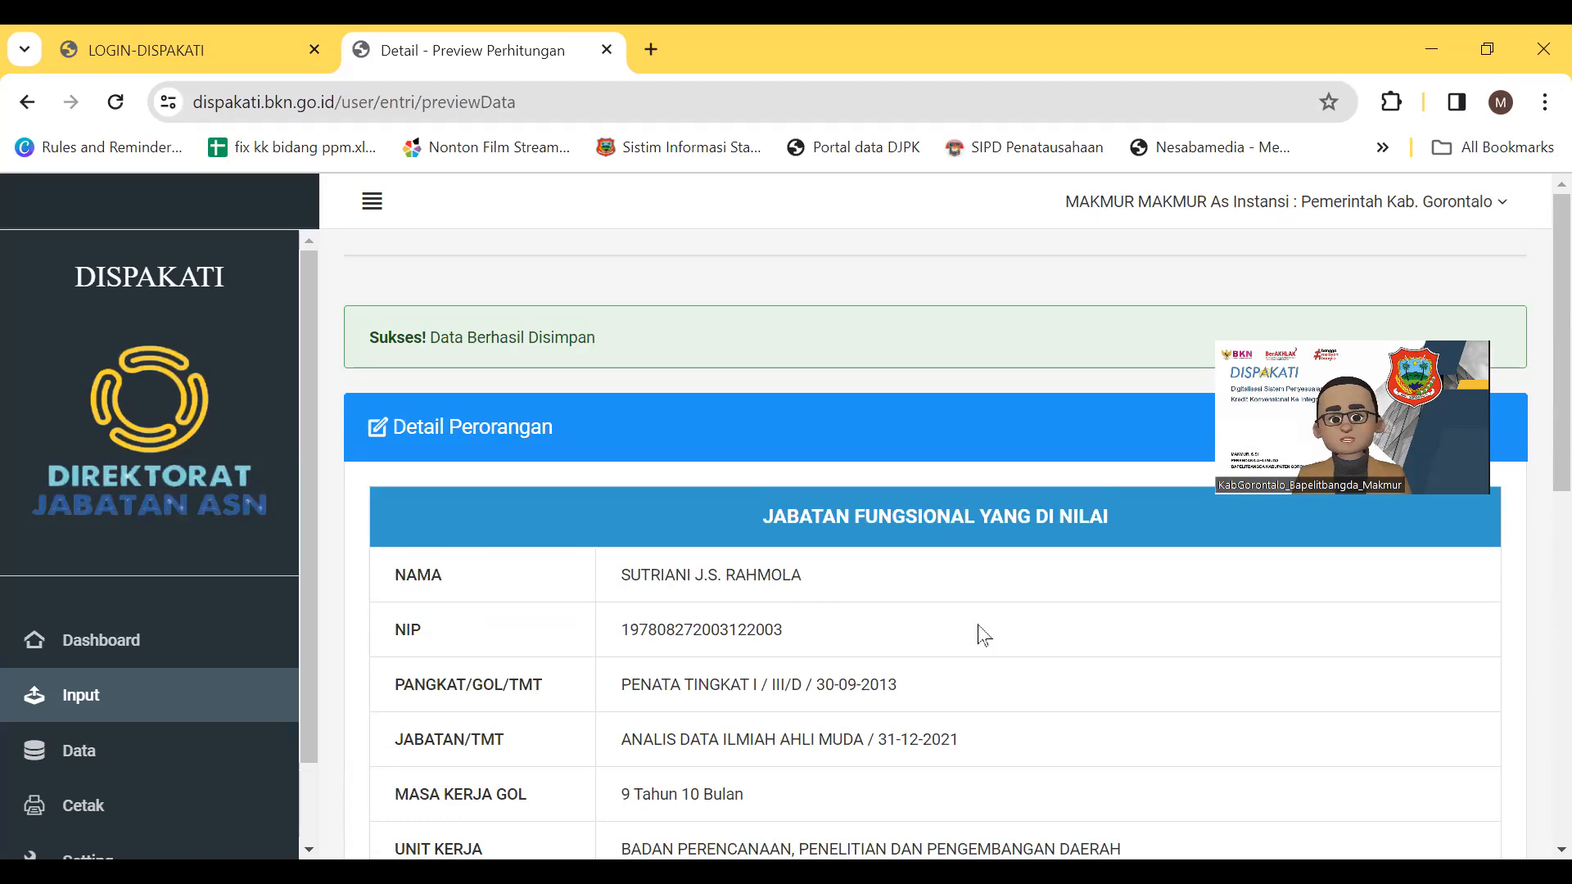
scroll(983, 635, down, 2)
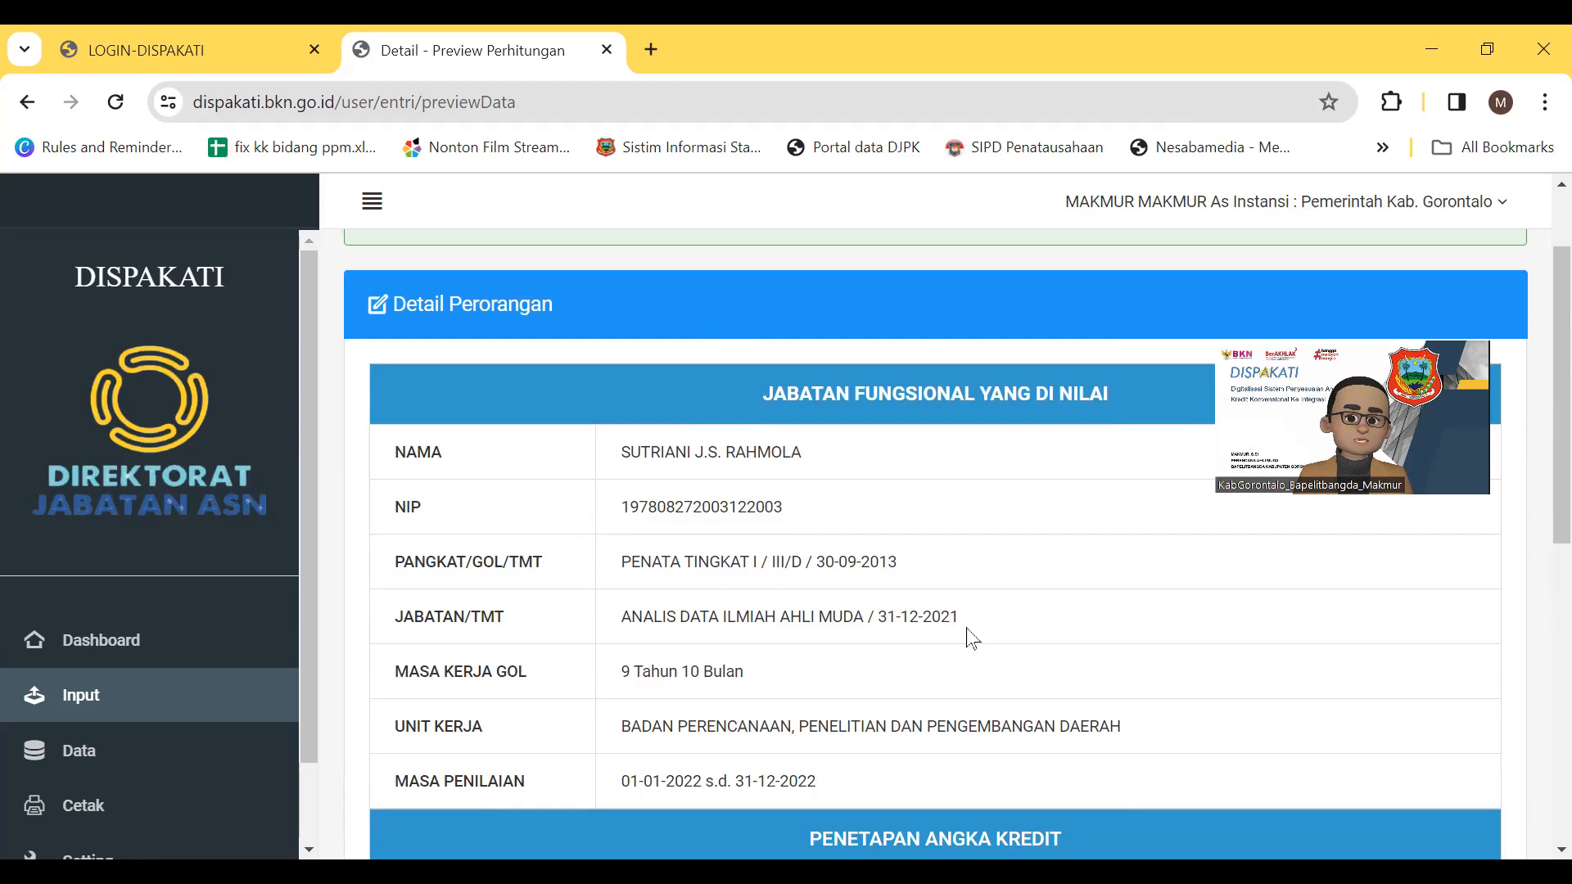
scroll(969, 638, down, 2)
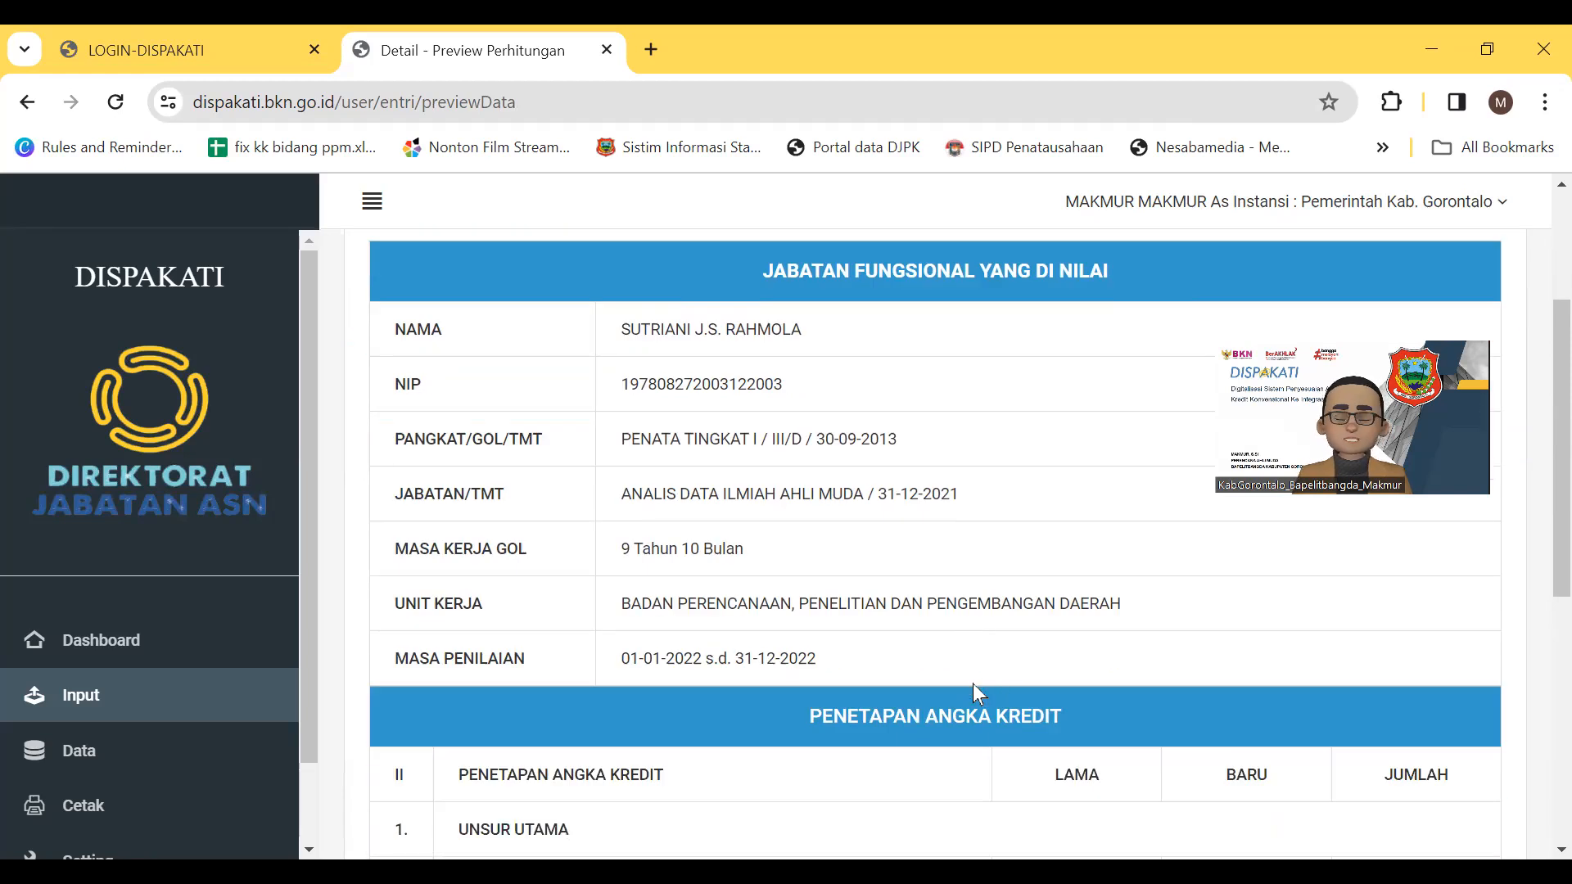
scroll(972, 685, down, 3)
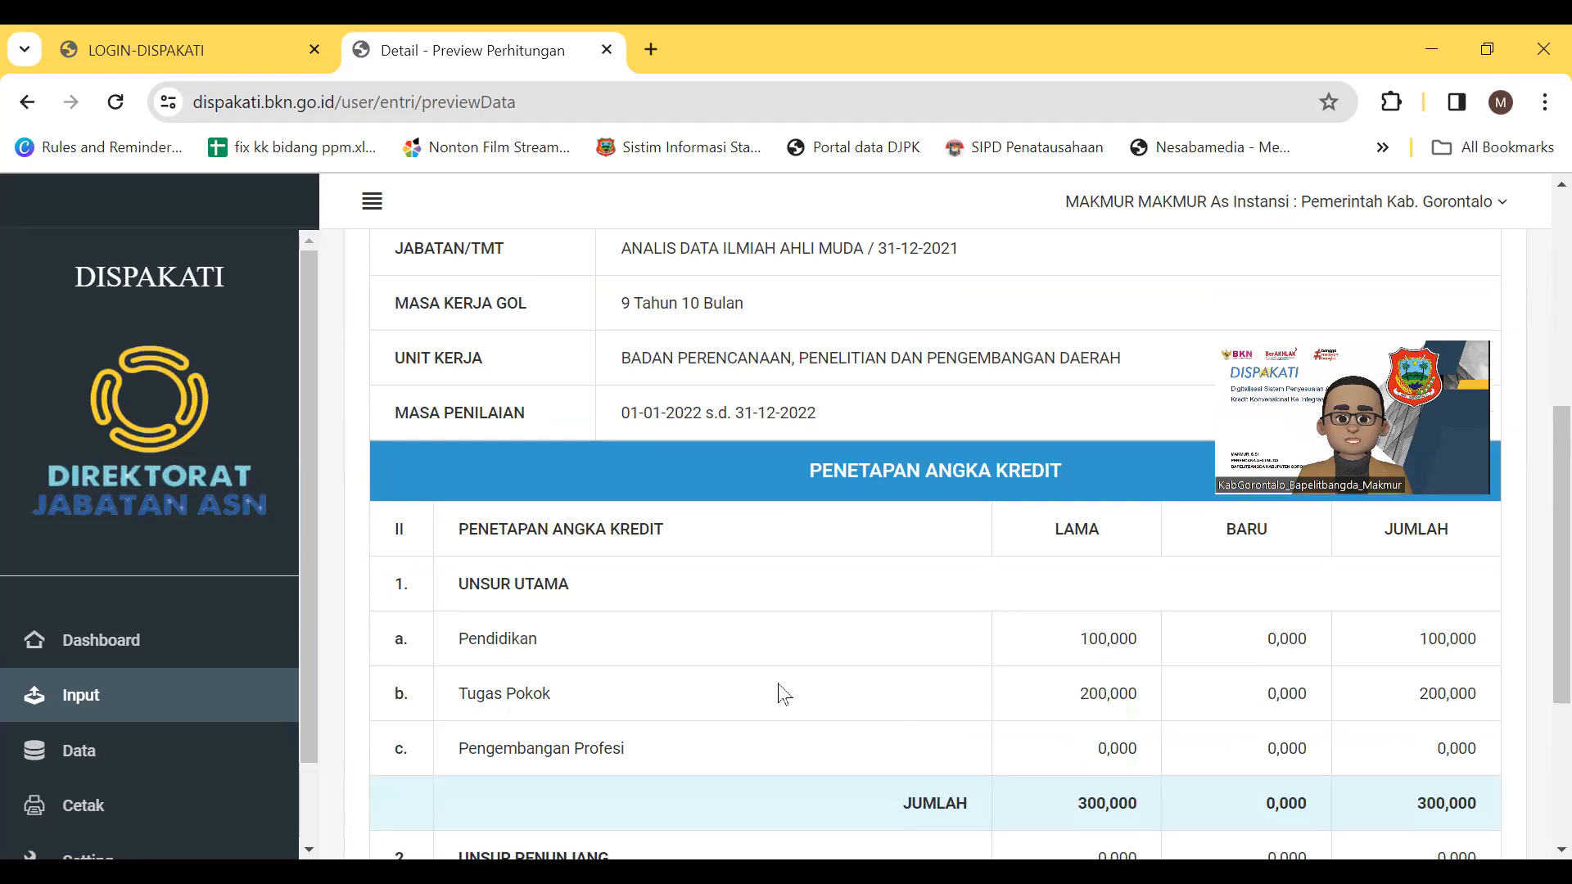
scroll(783, 694, down, 2)
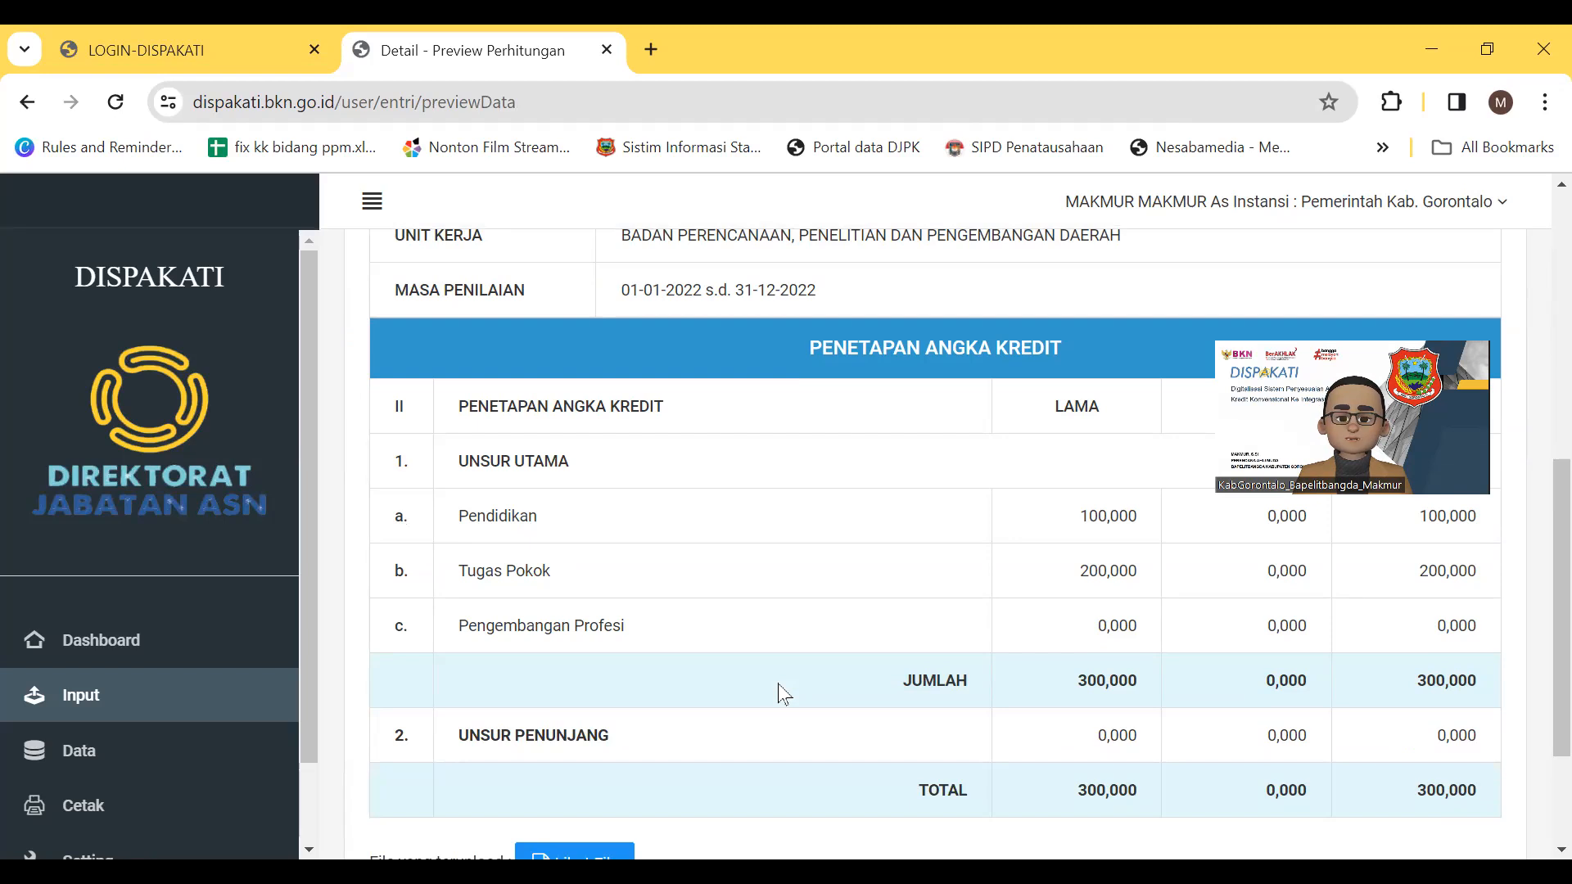
scroll(778, 686, up, 5)
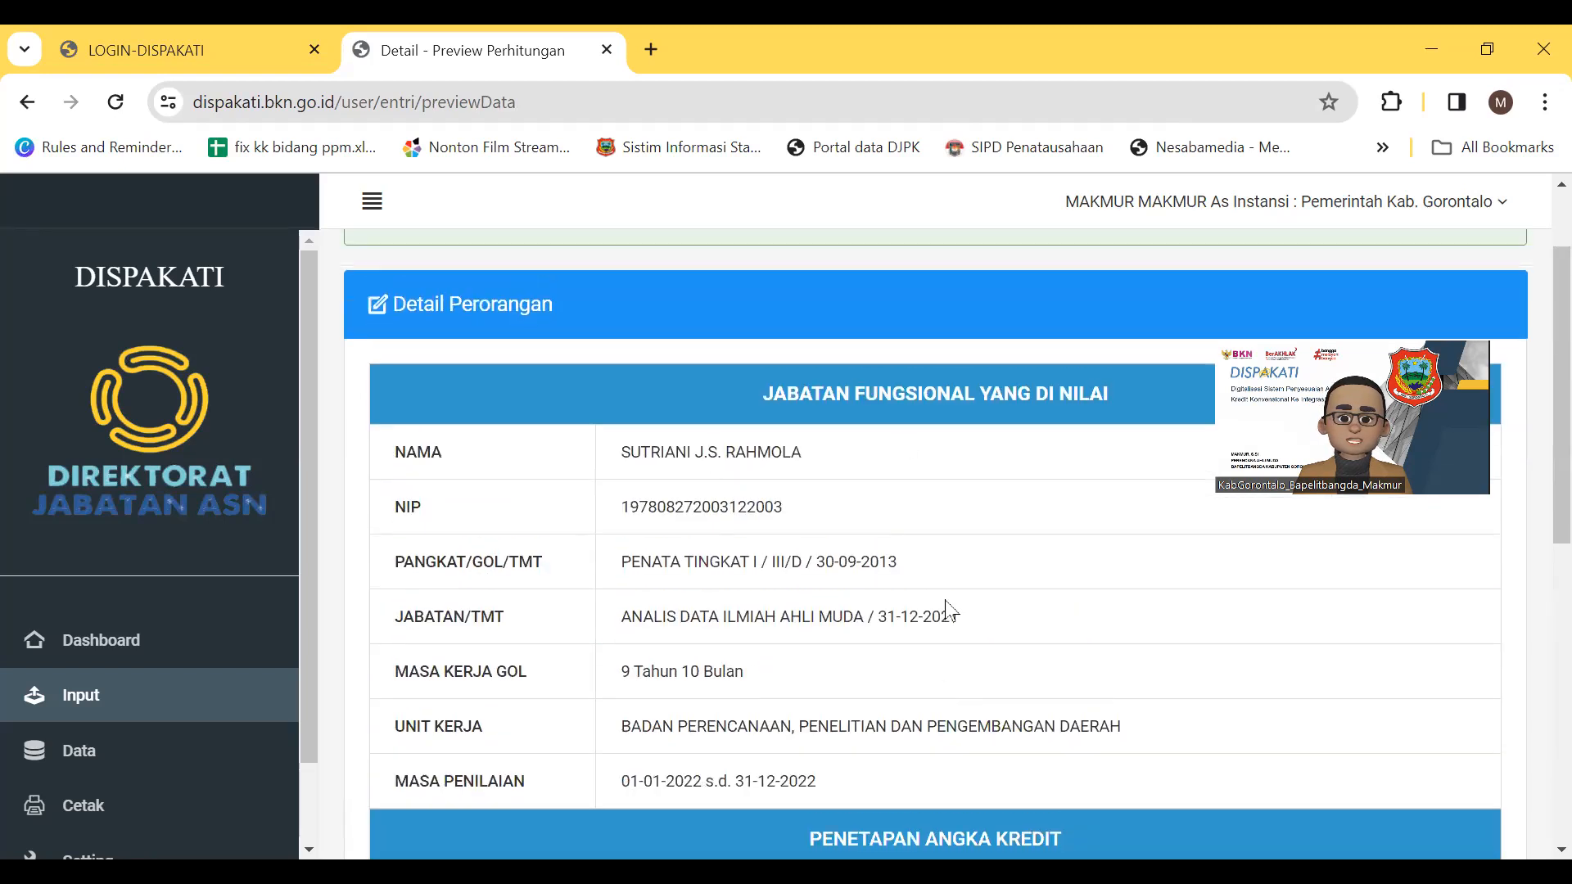
scroll(948, 610, down, 4)
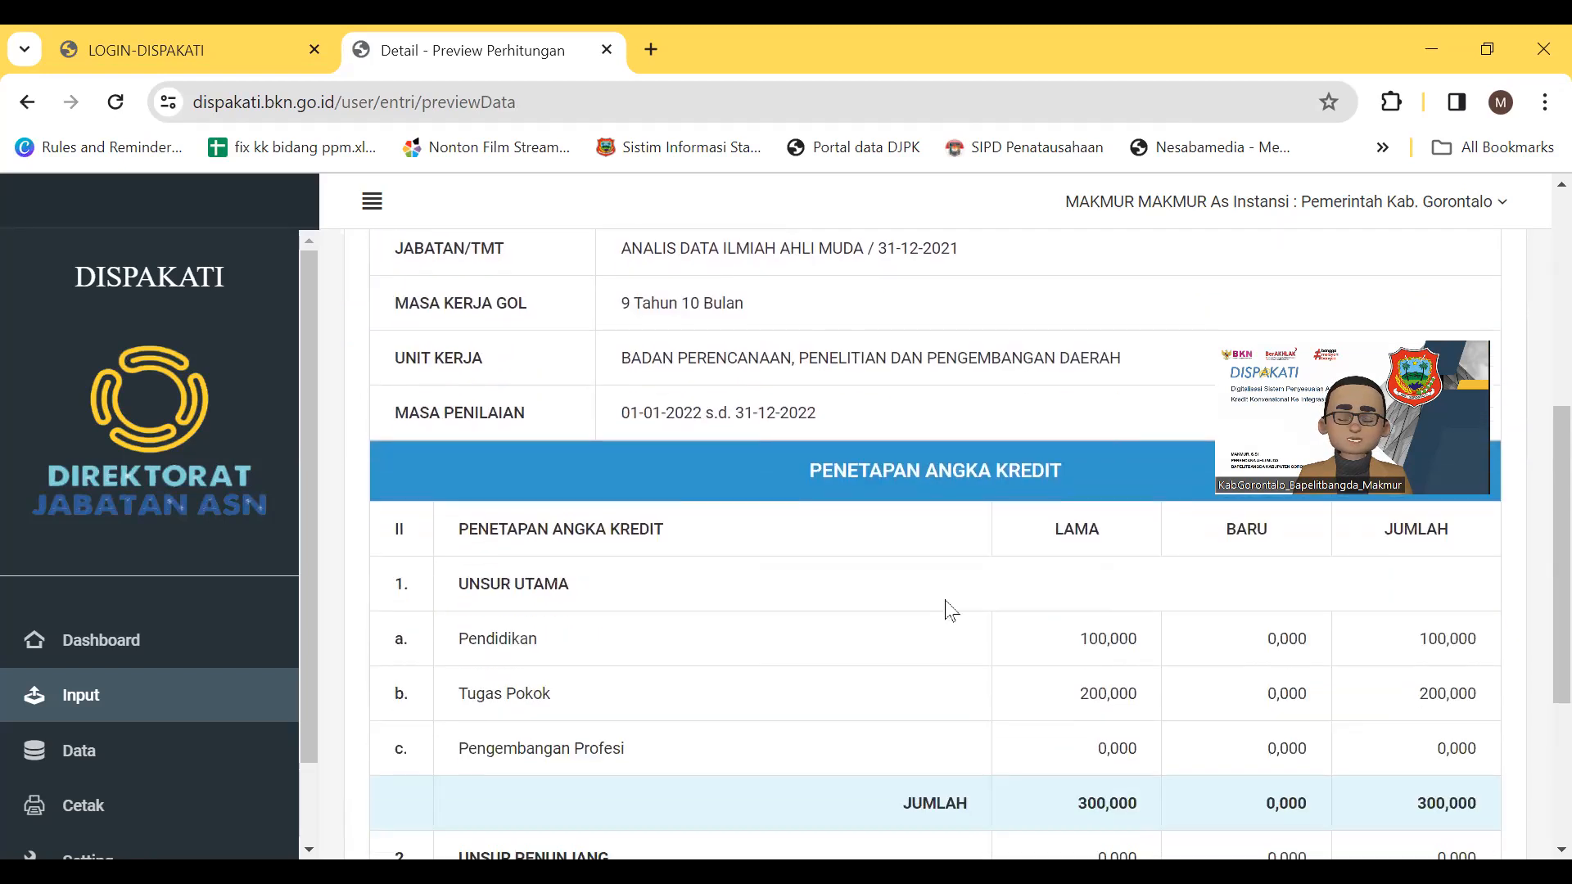
scroll(949, 610, down, 2)
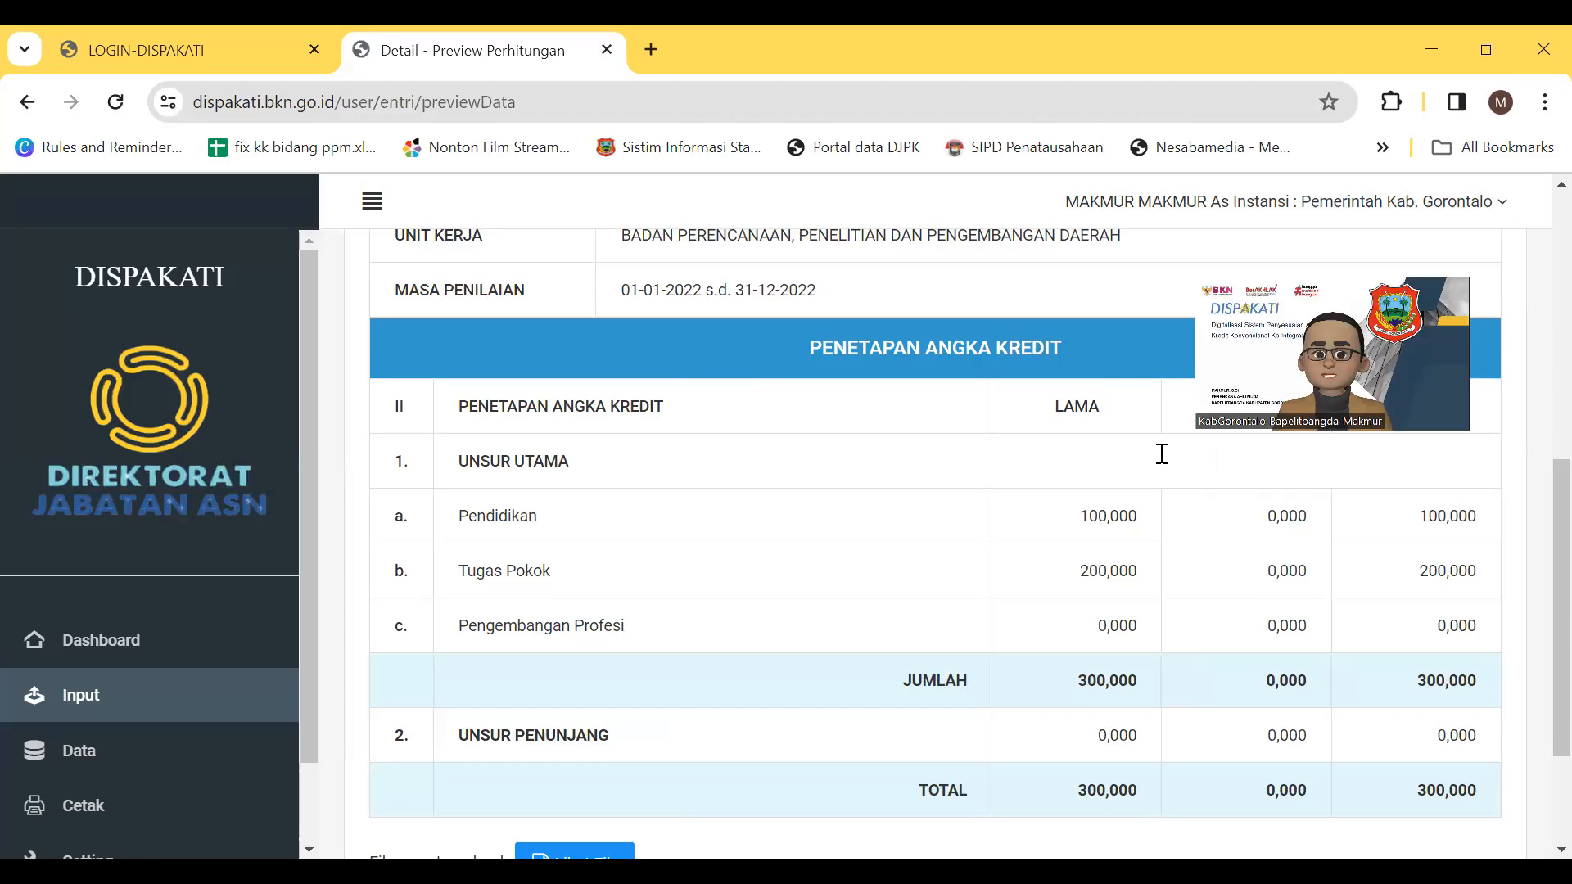
scroll(1390, 804, down, 2)
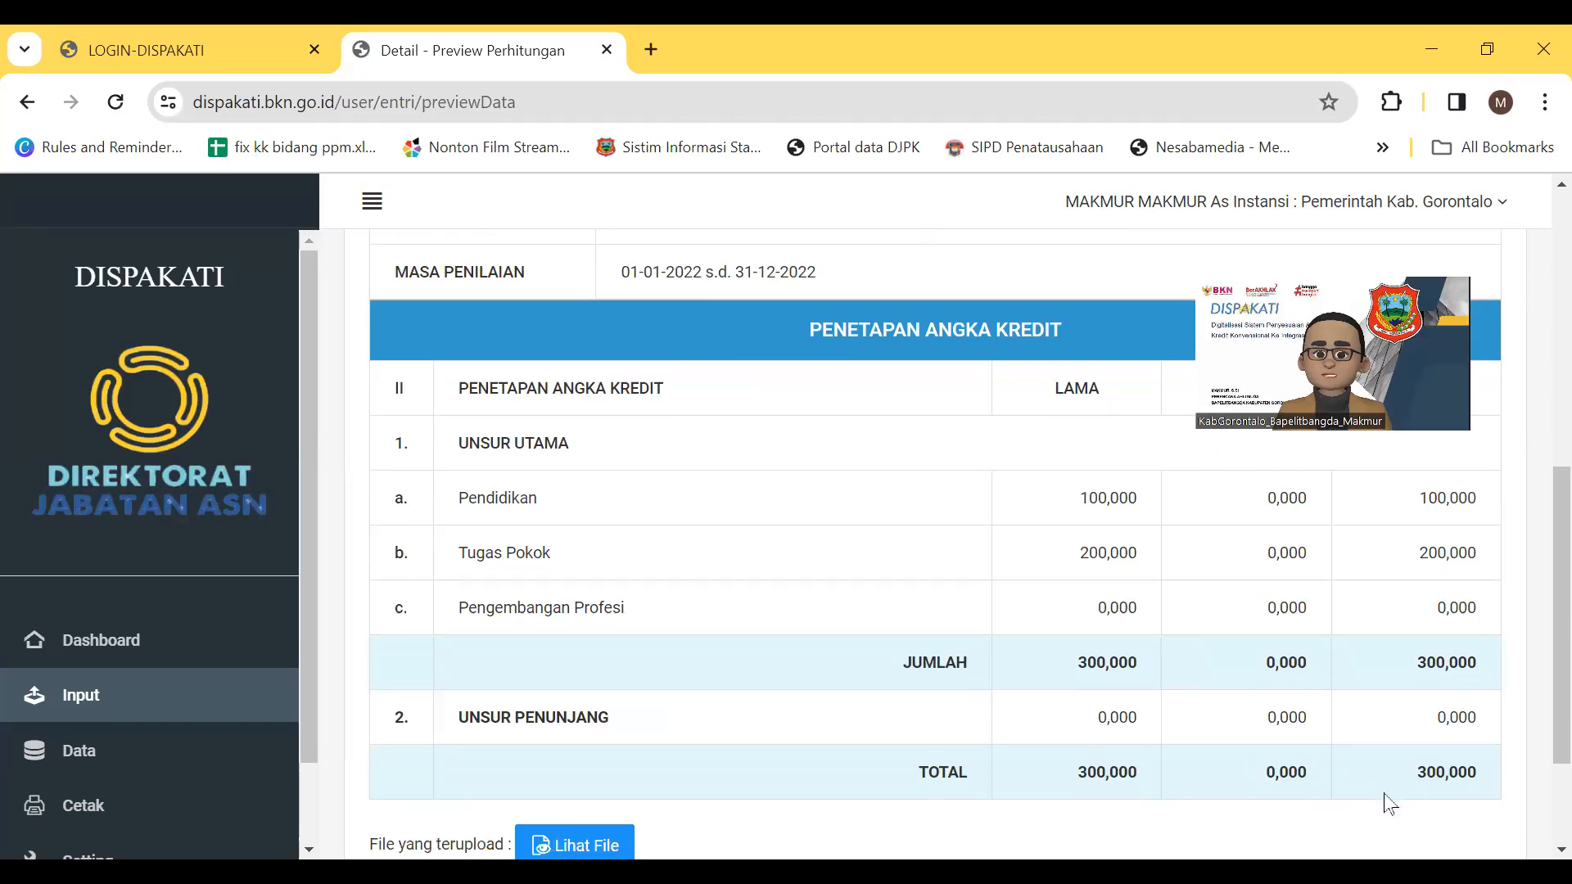
scroll(1007, 733, down, 2)
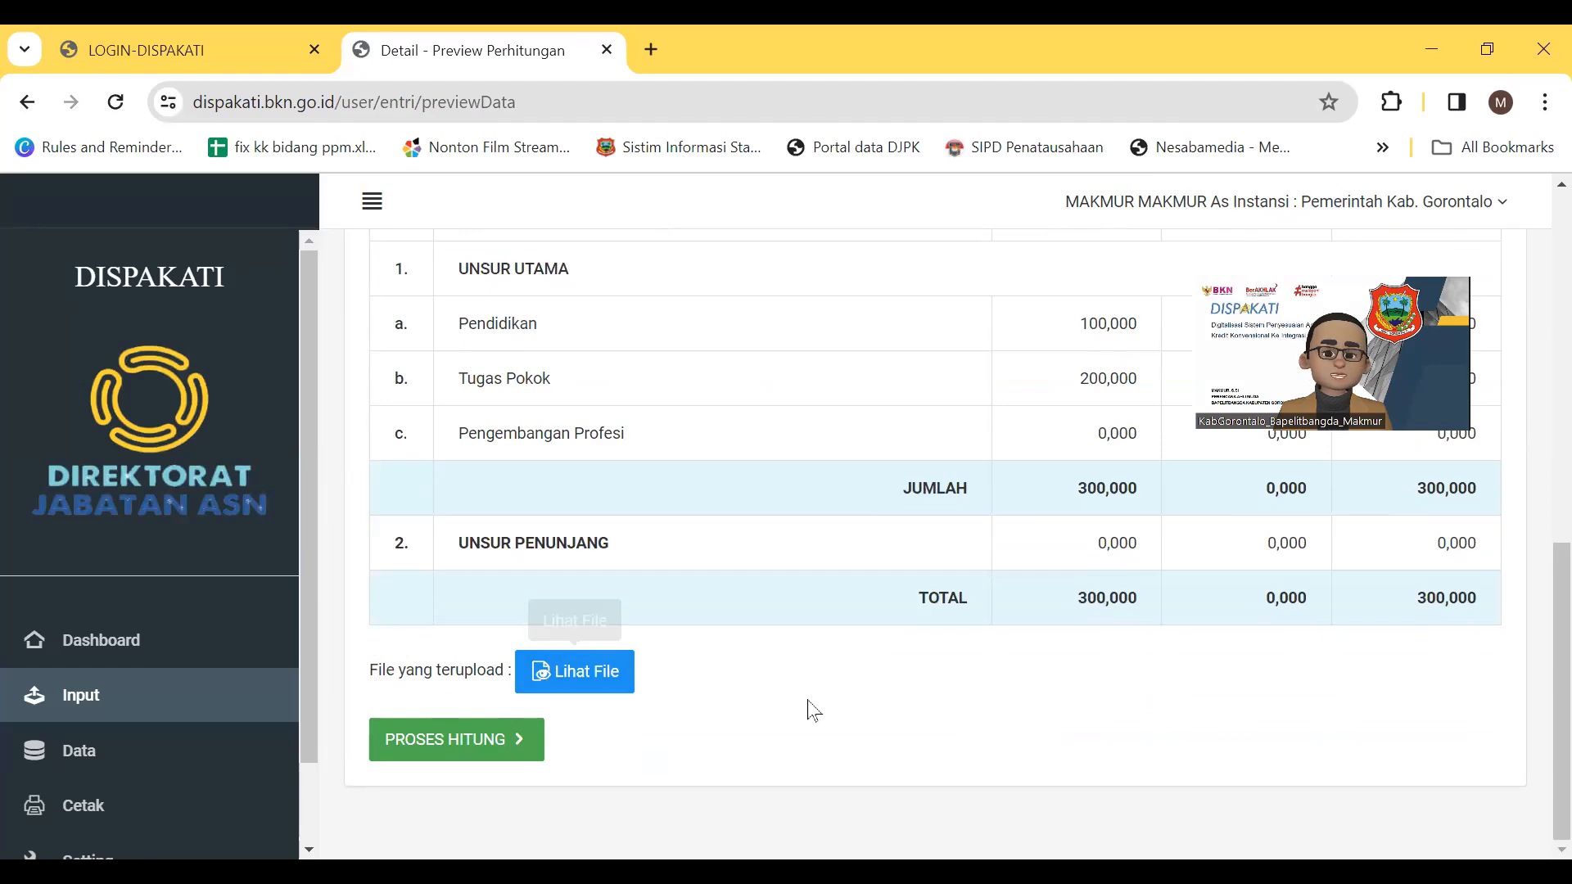
click(594, 681)
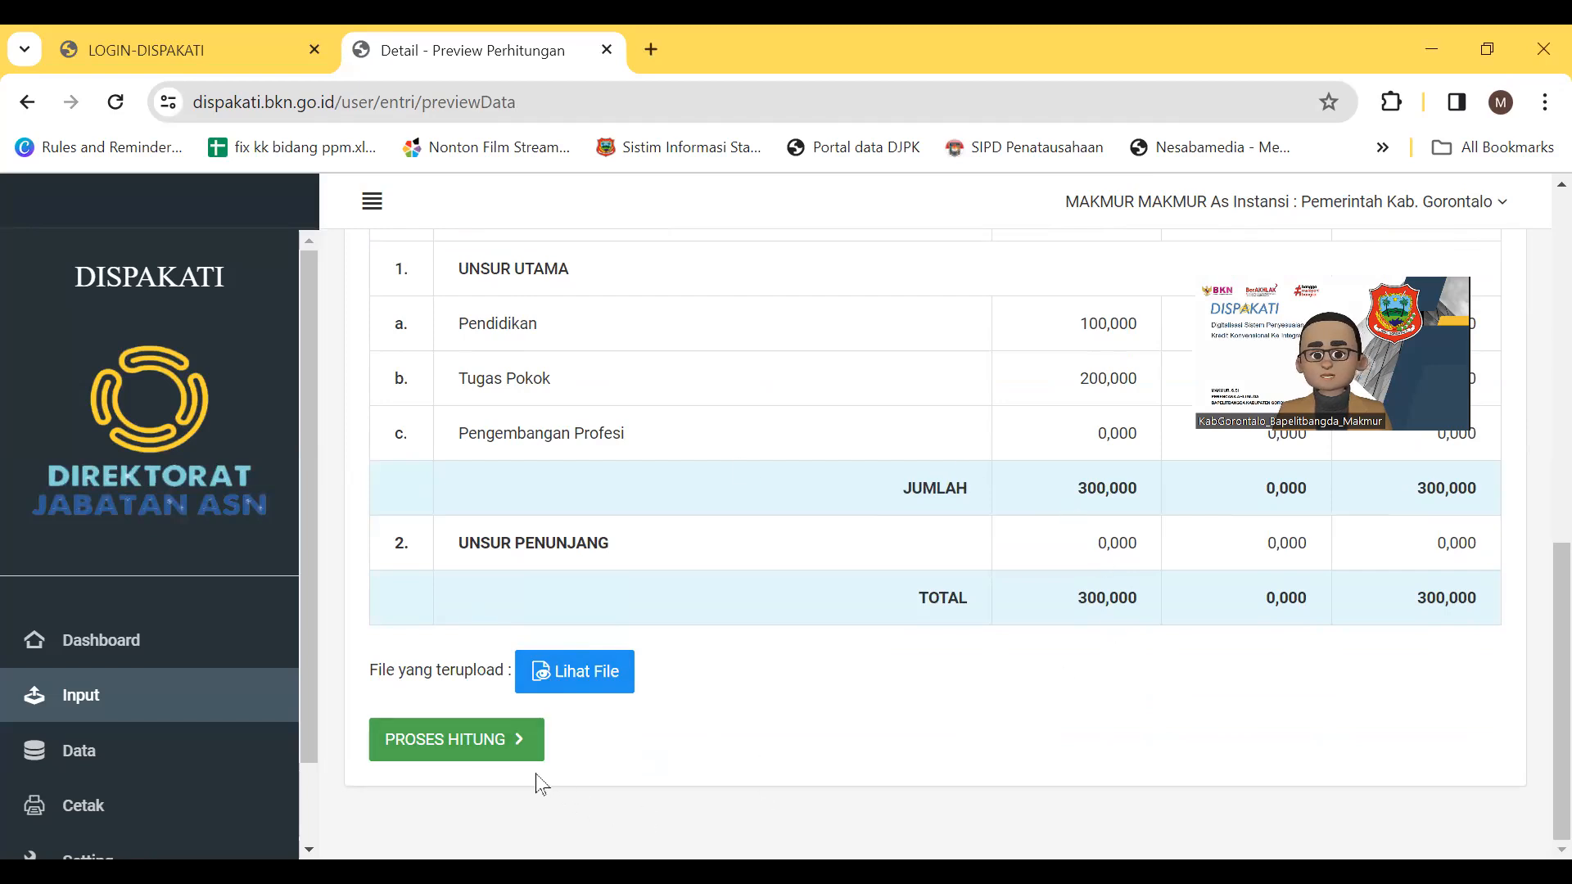
Run PROSES HITUNG and review 100,000 integrated credits against minimums 100,000, 200,000 and 6,000
click(456, 741)
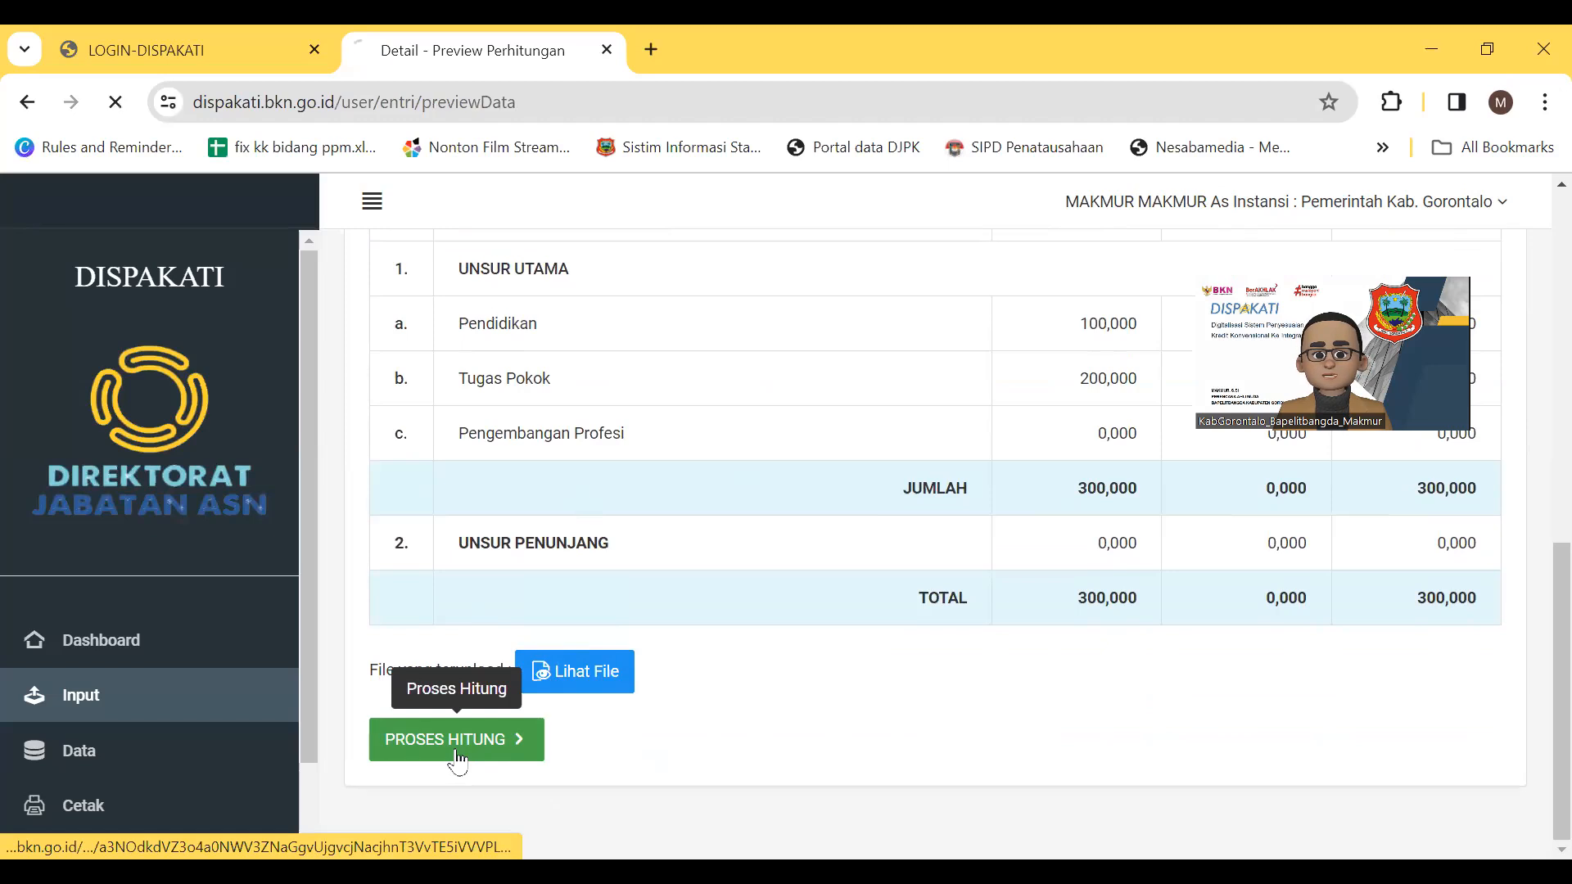
scroll(1536, 321, down, 1)
scroll(1535, 332, down, 1)
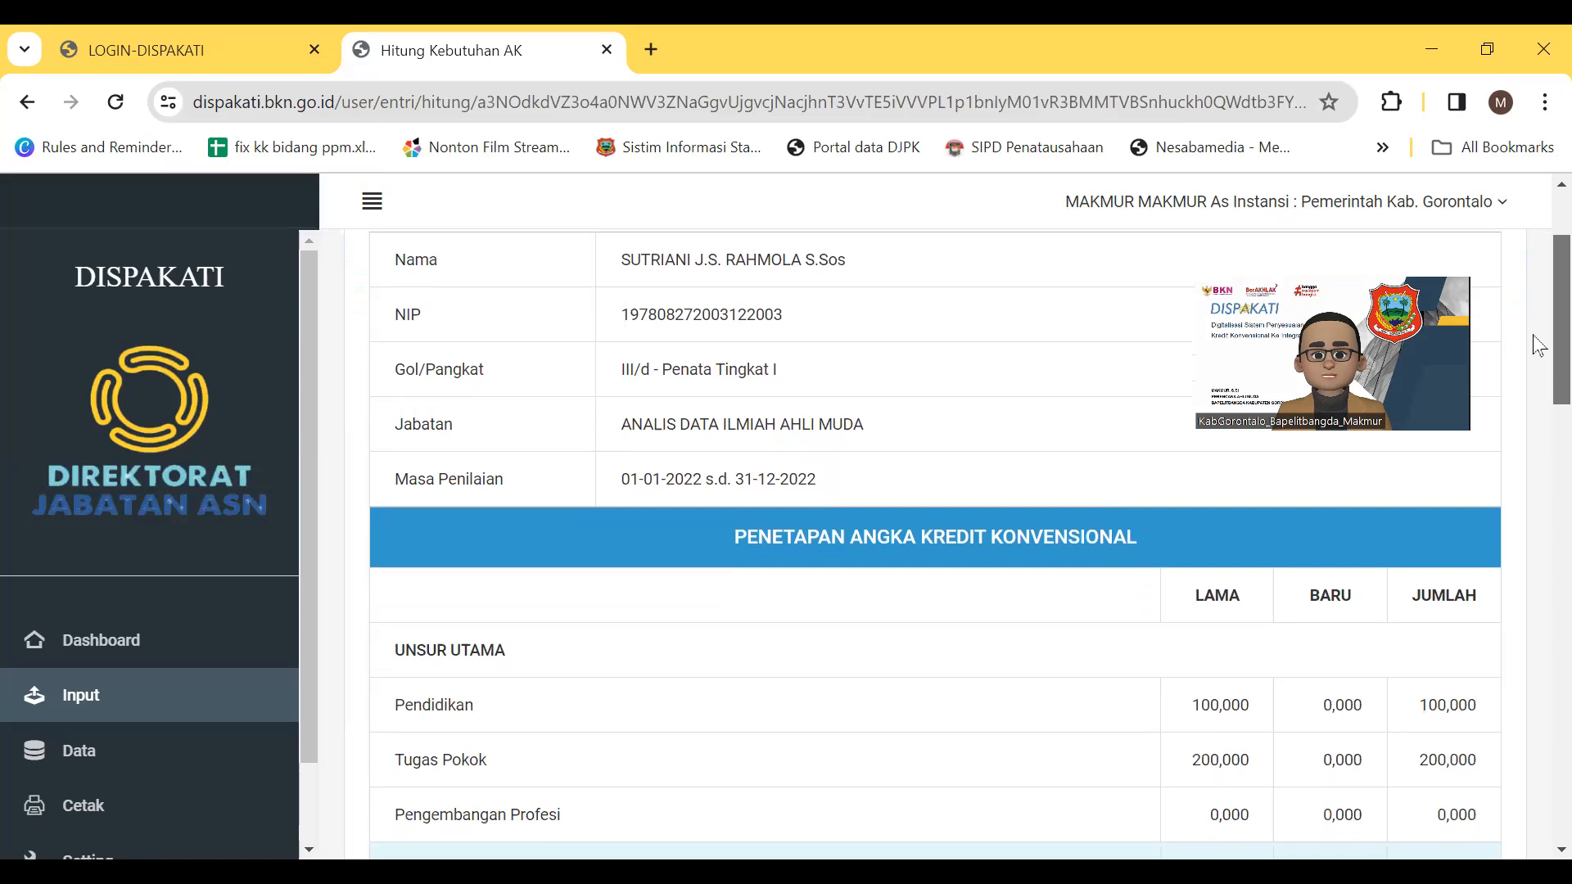
scroll(1538, 278, up, 2)
scroll(1536, 327, down, 3)
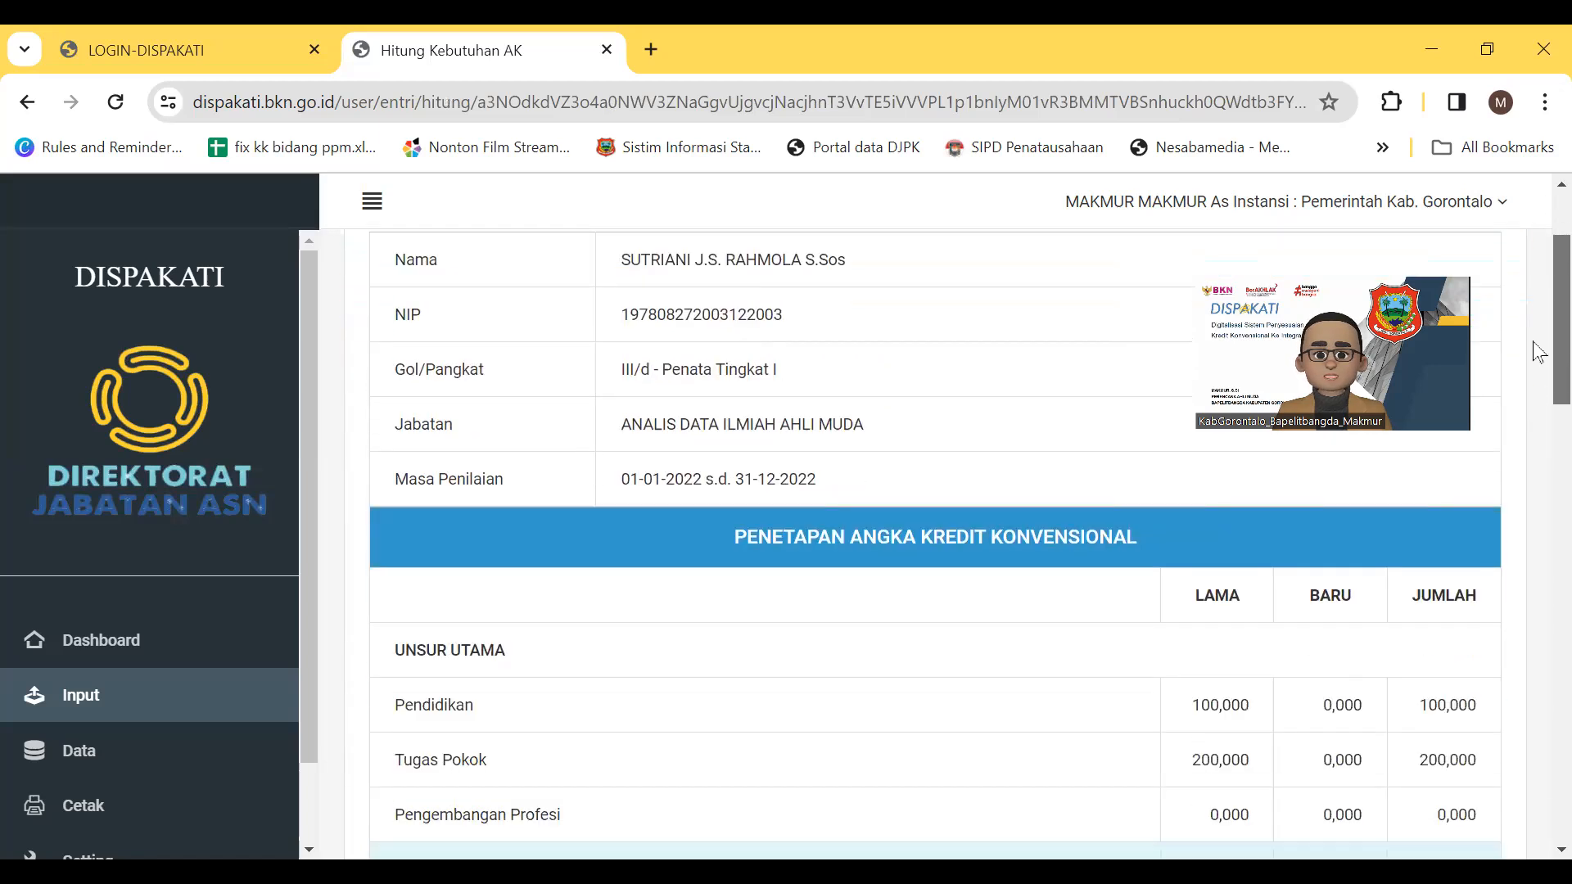
scroll(1539, 383, down, 1)
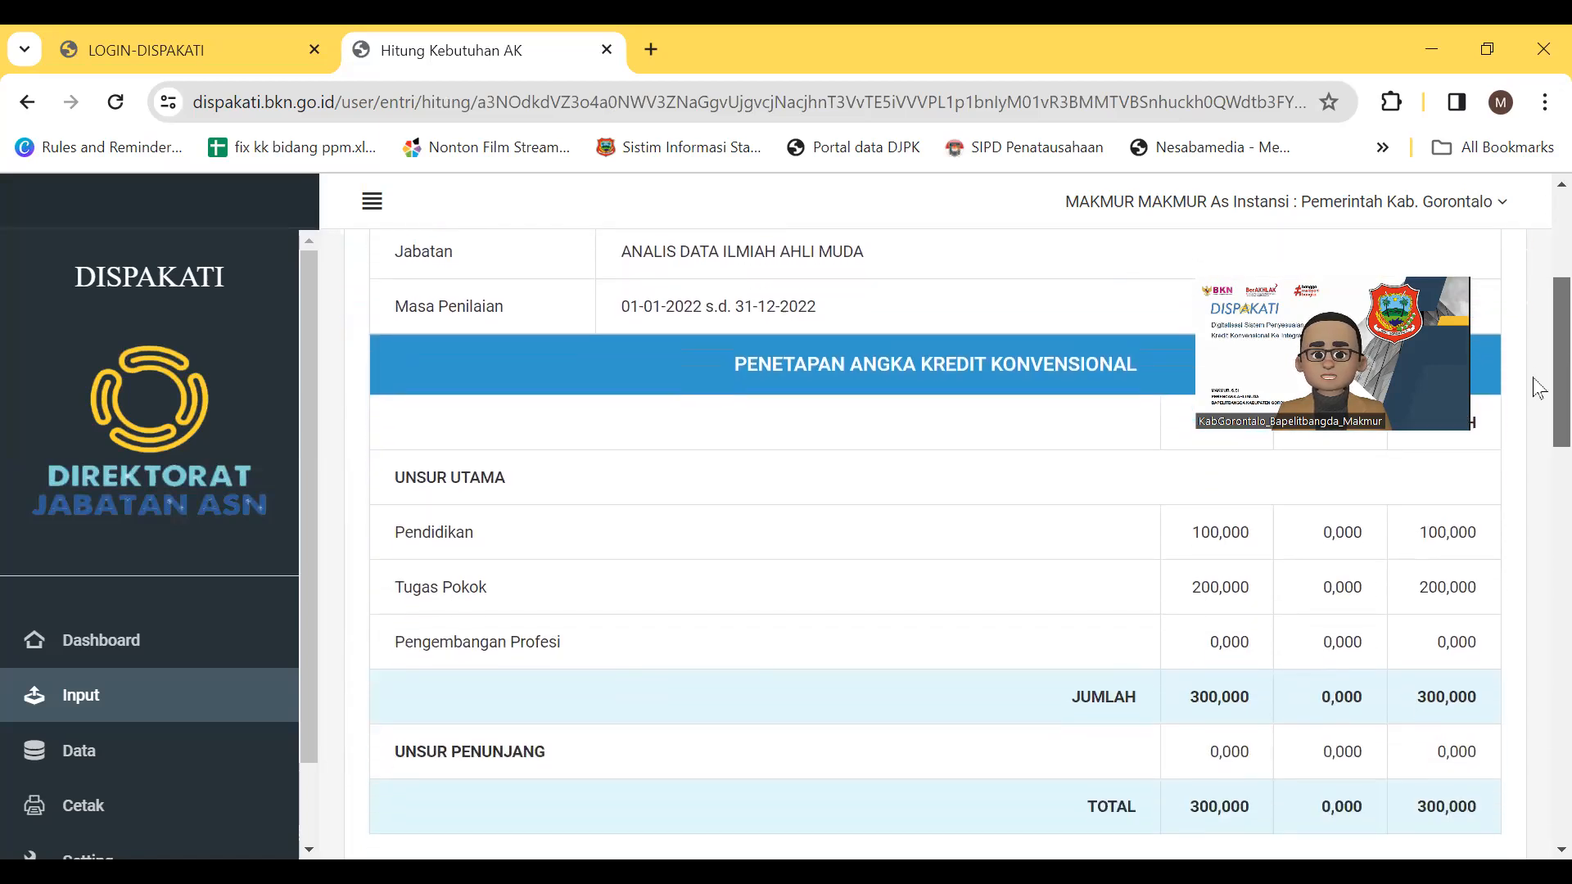
scroll(1537, 393, down, 1)
scroll(1536, 369, up, 2)
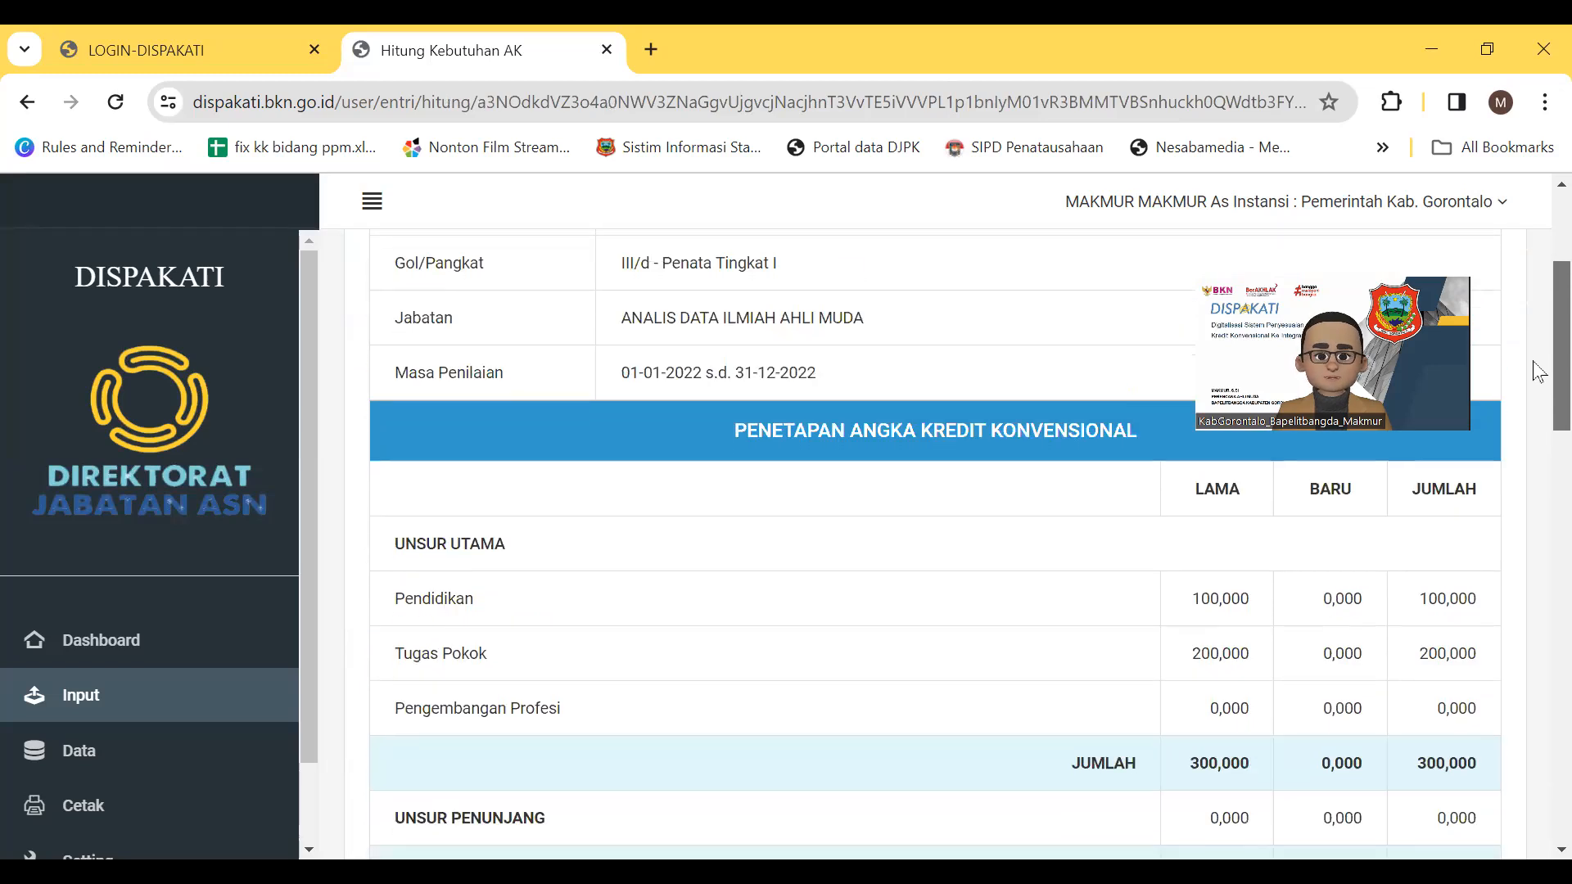
scroll(1539, 371, down, 1)
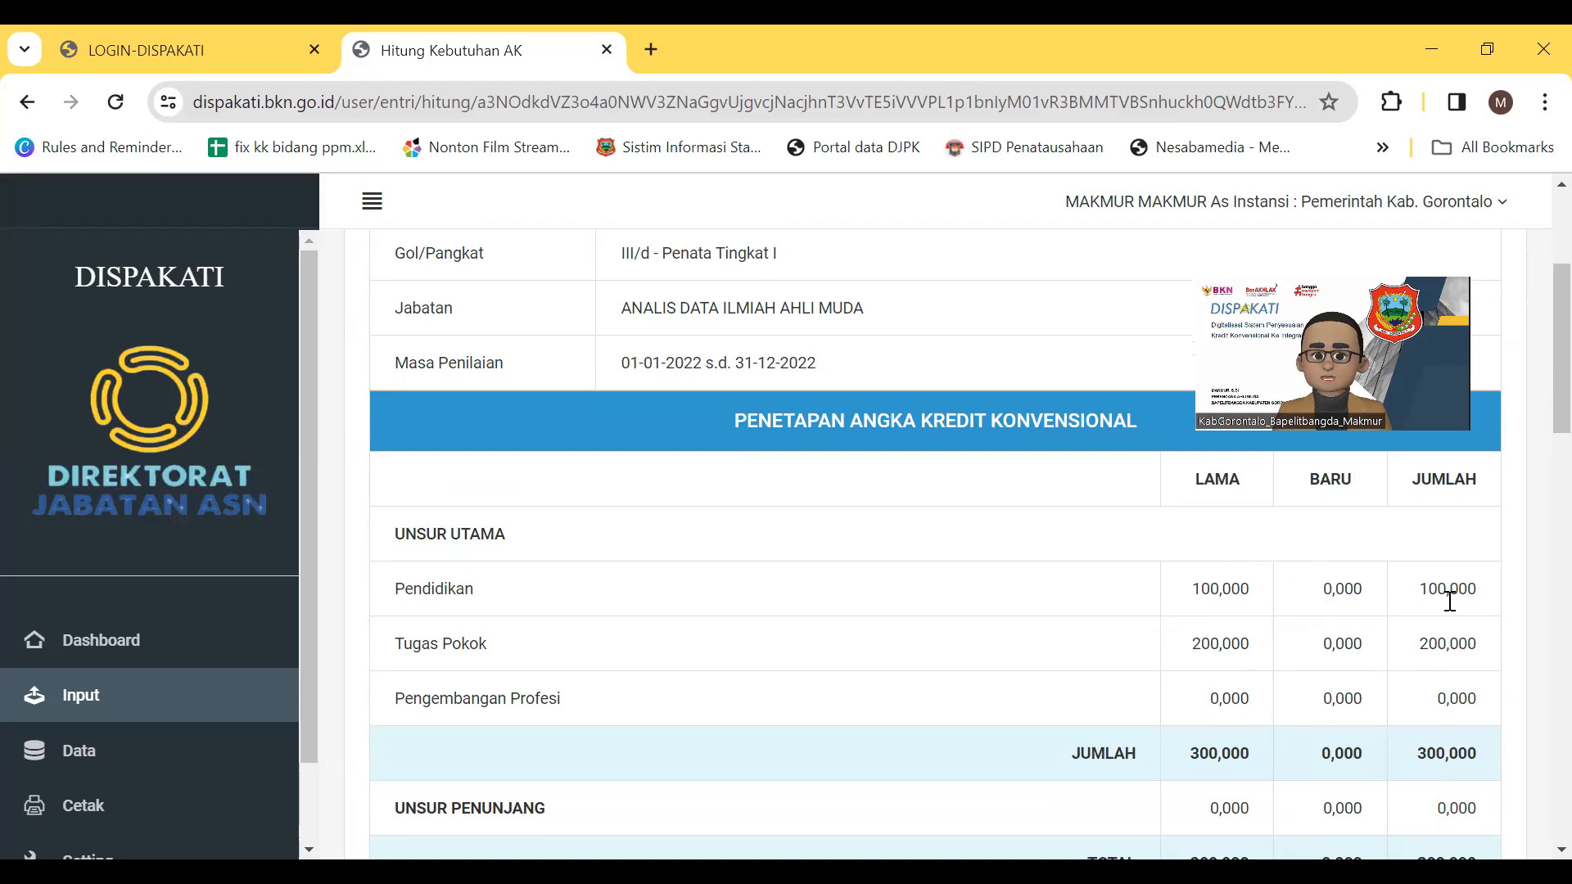
scroll(1410, 725, down, 3)
scroll(1410, 726, down, 2)
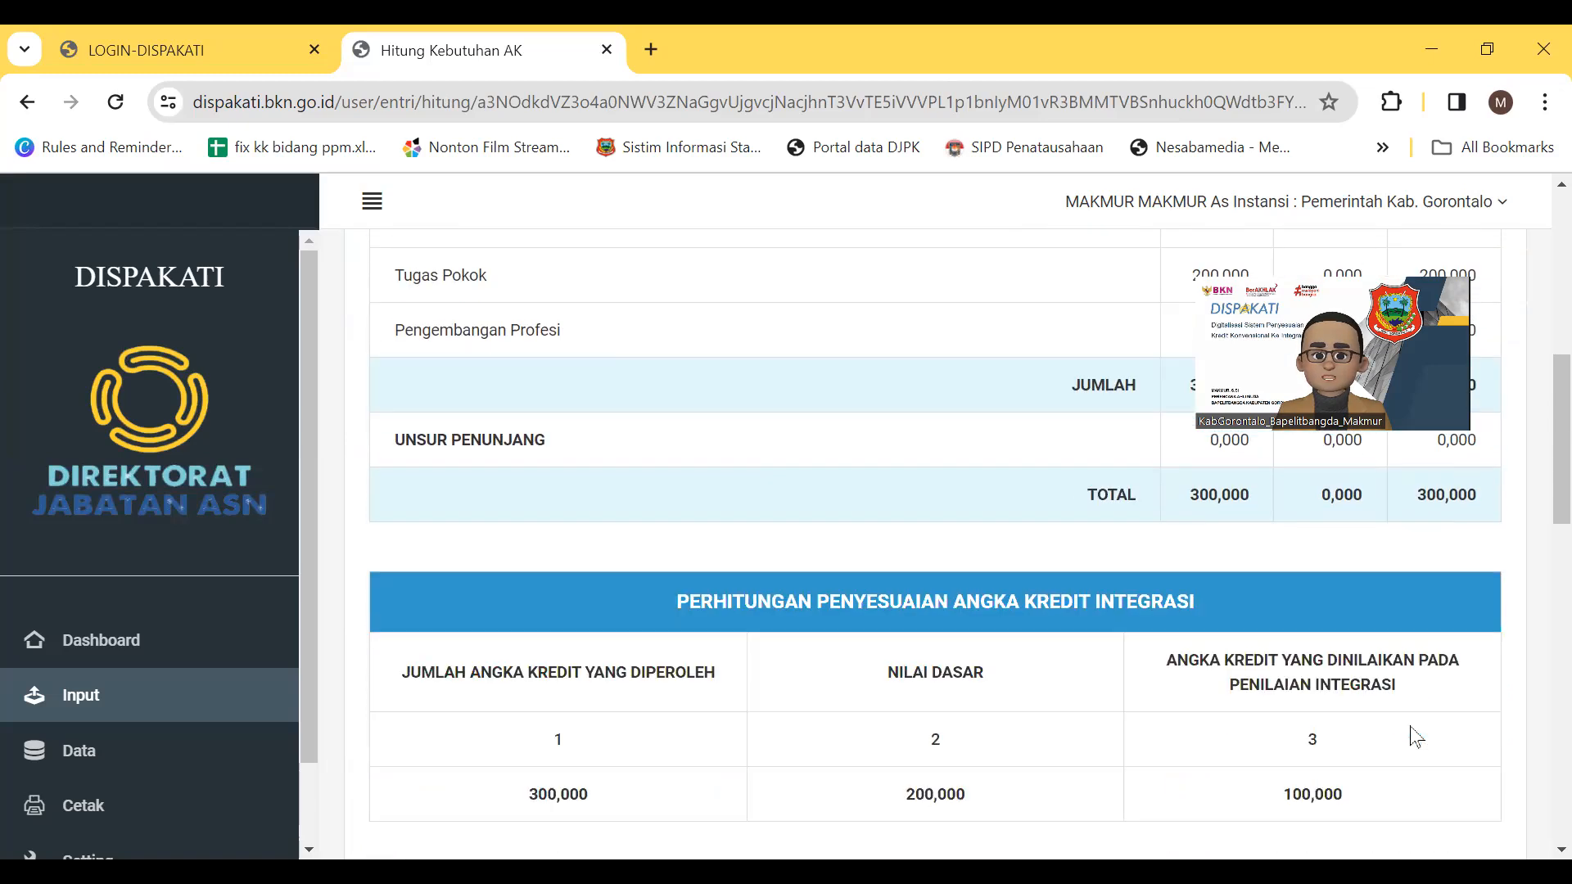
scroll(1417, 738, down, 1)
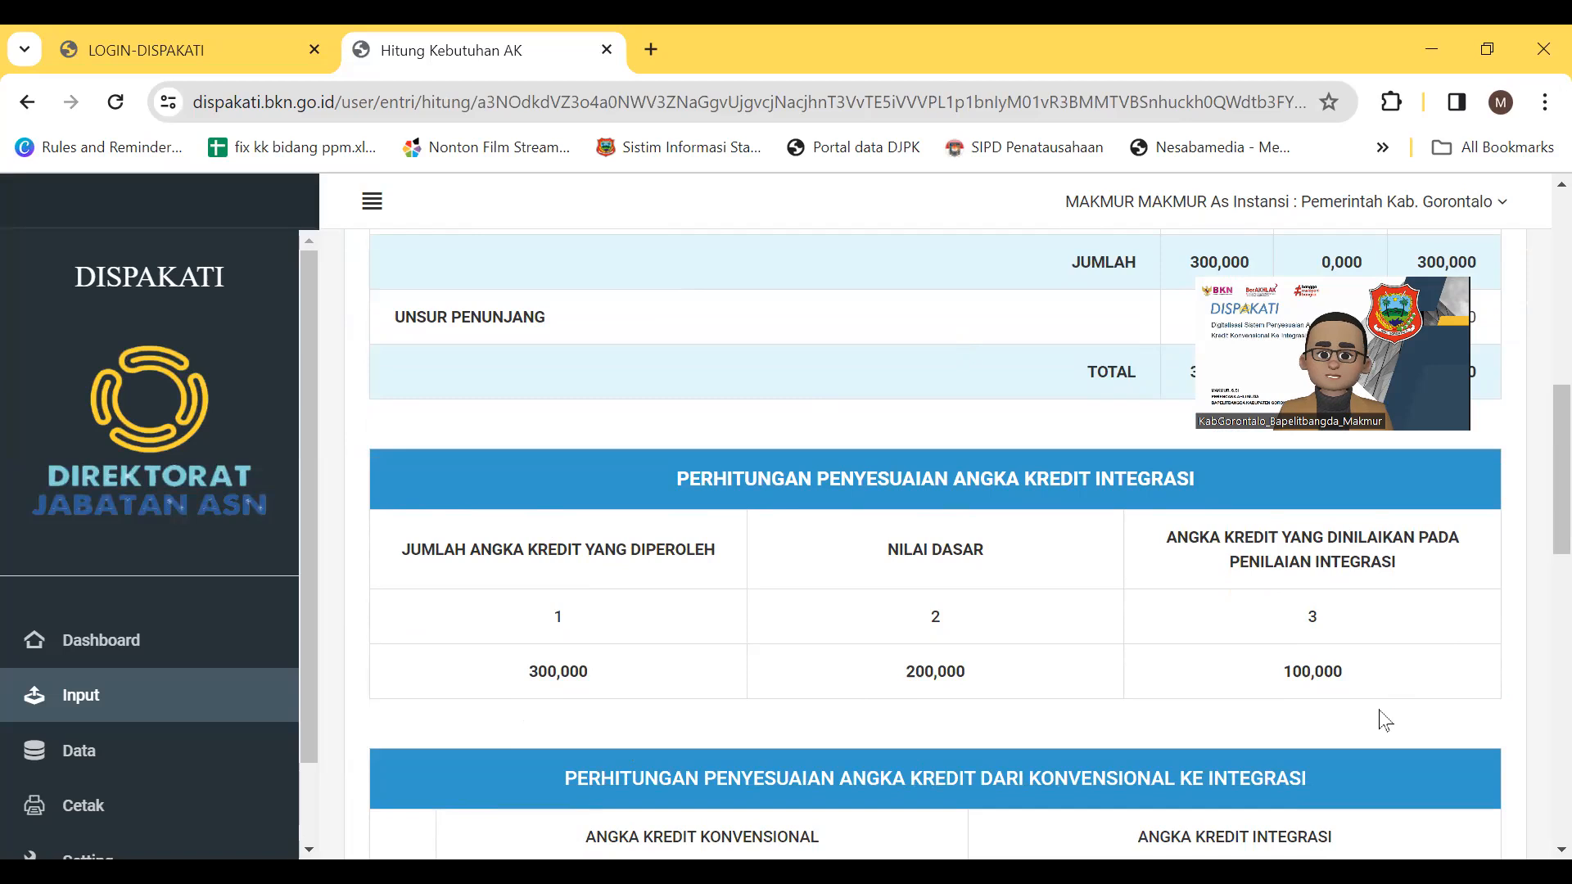
scroll(1383, 721, down, 1)
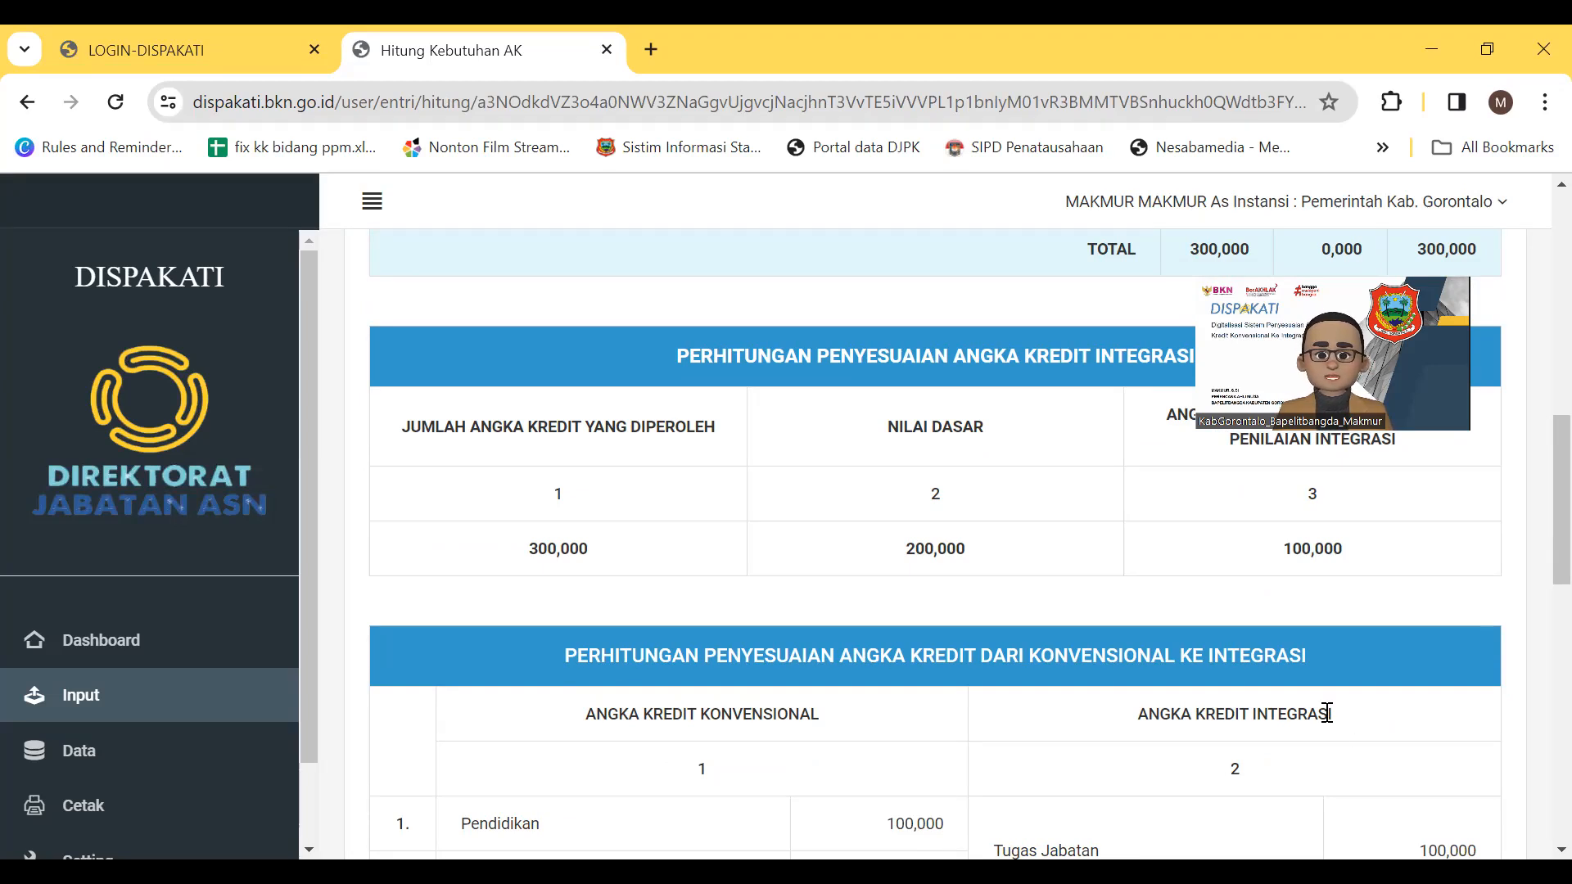
scroll(1539, 508, down, 2)
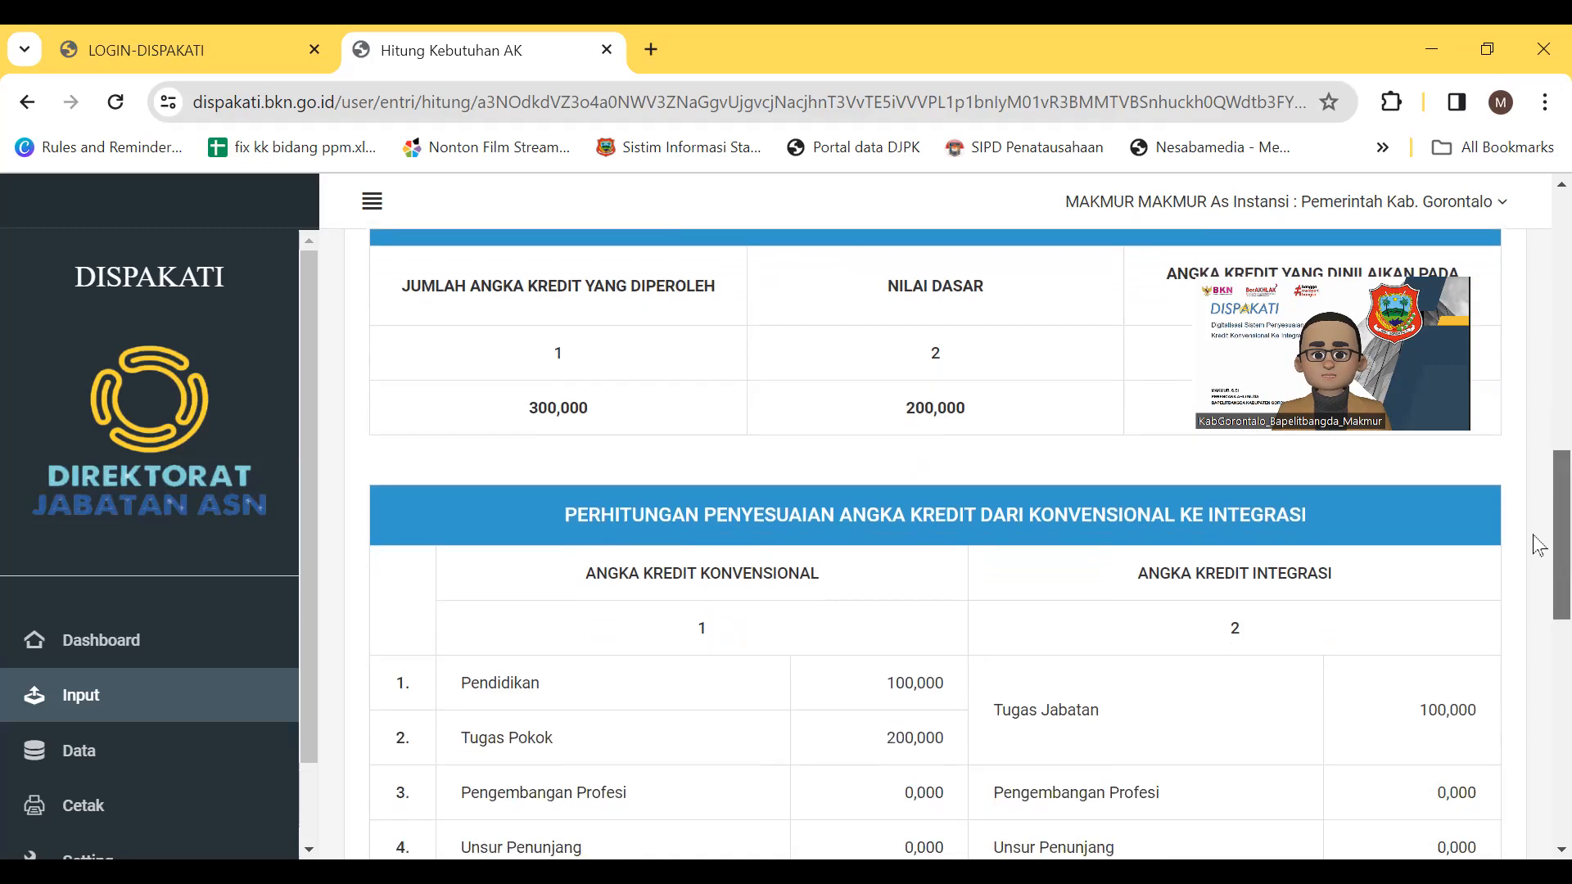
scroll(1539, 550, down, 1)
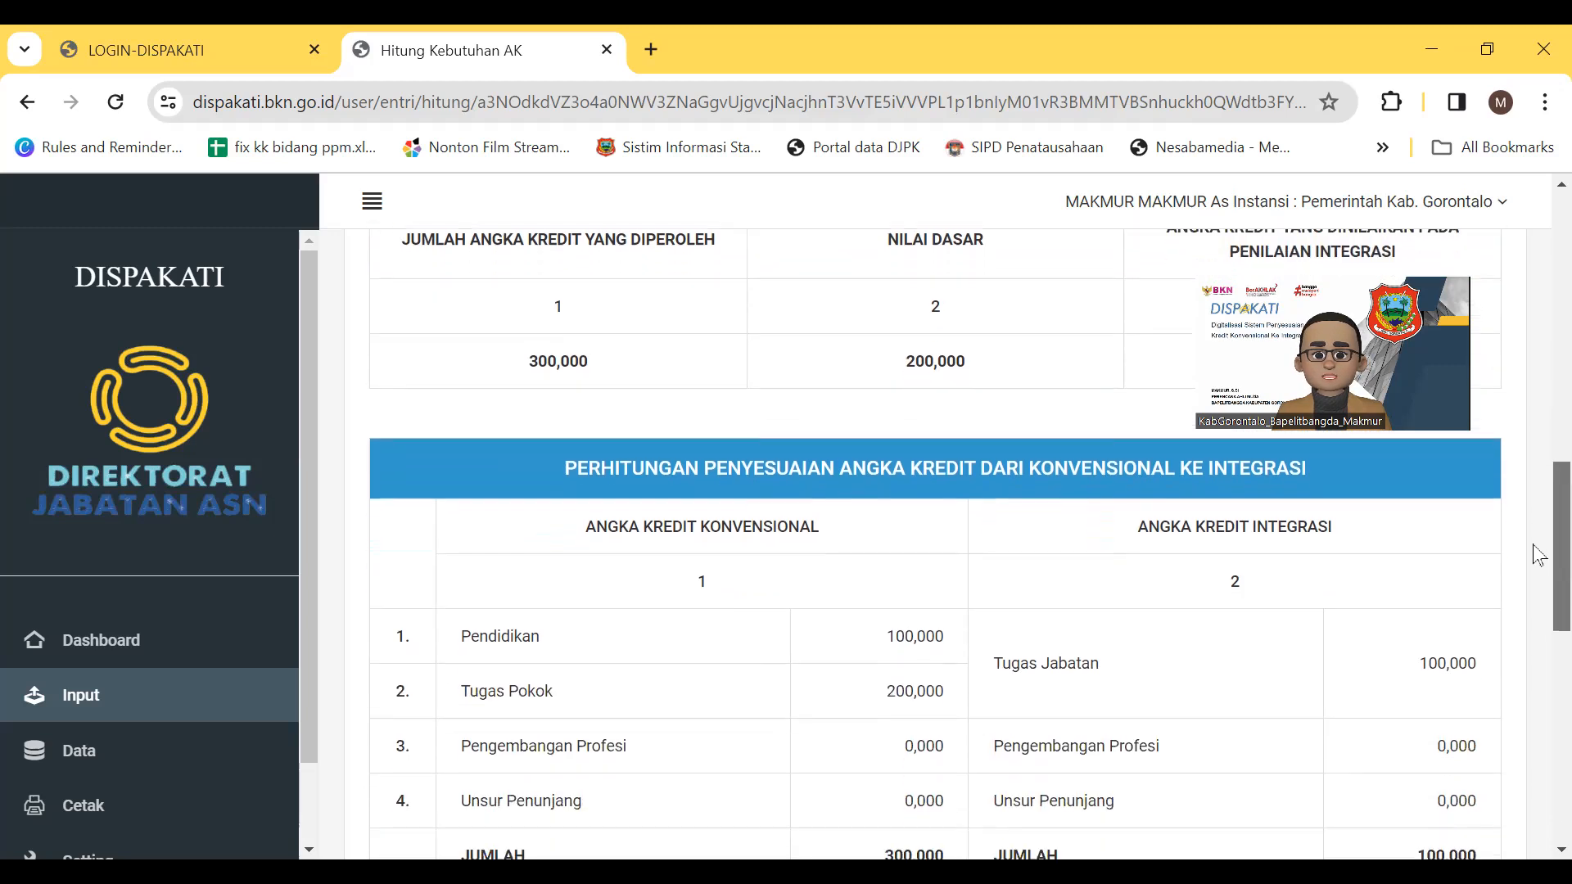
scroll(1539, 557, down, 3)
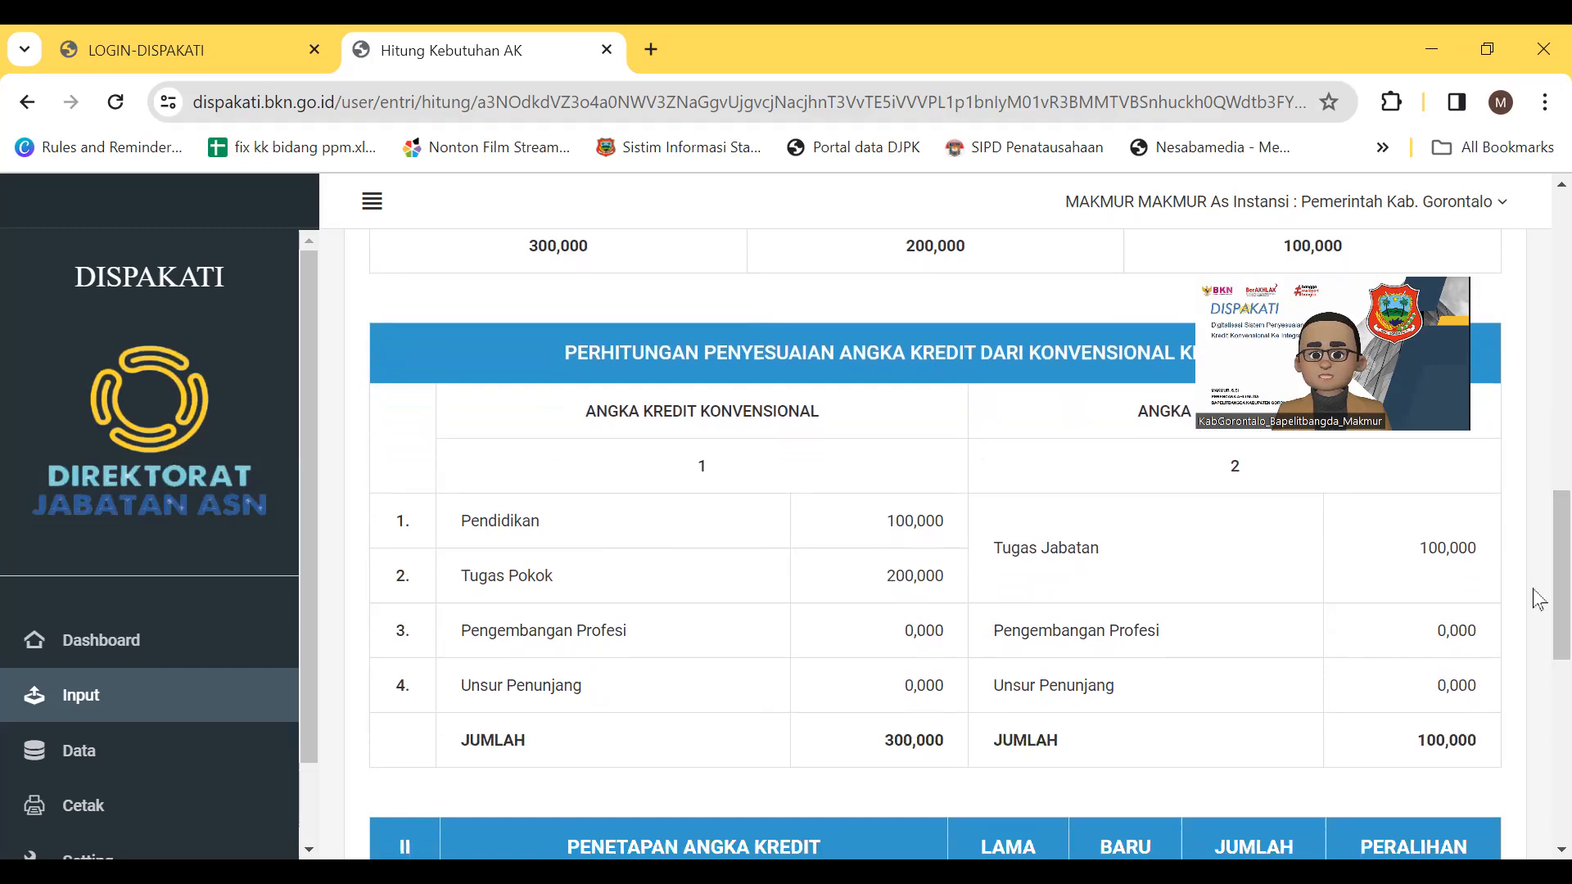
scroll(1537, 606, down, 6)
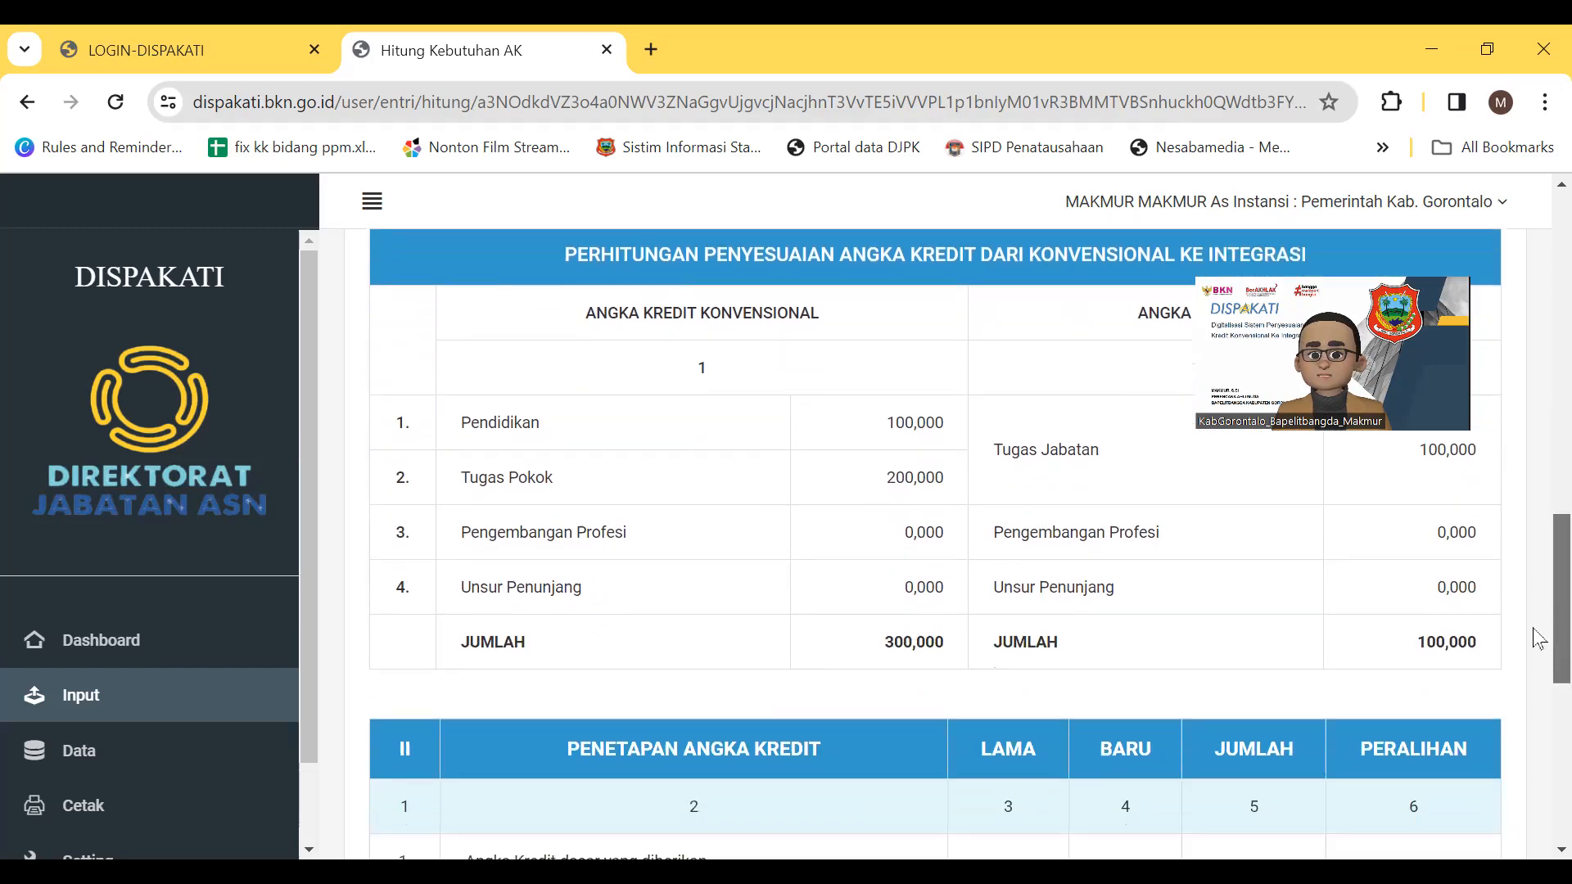
scroll(1539, 667, down, 4)
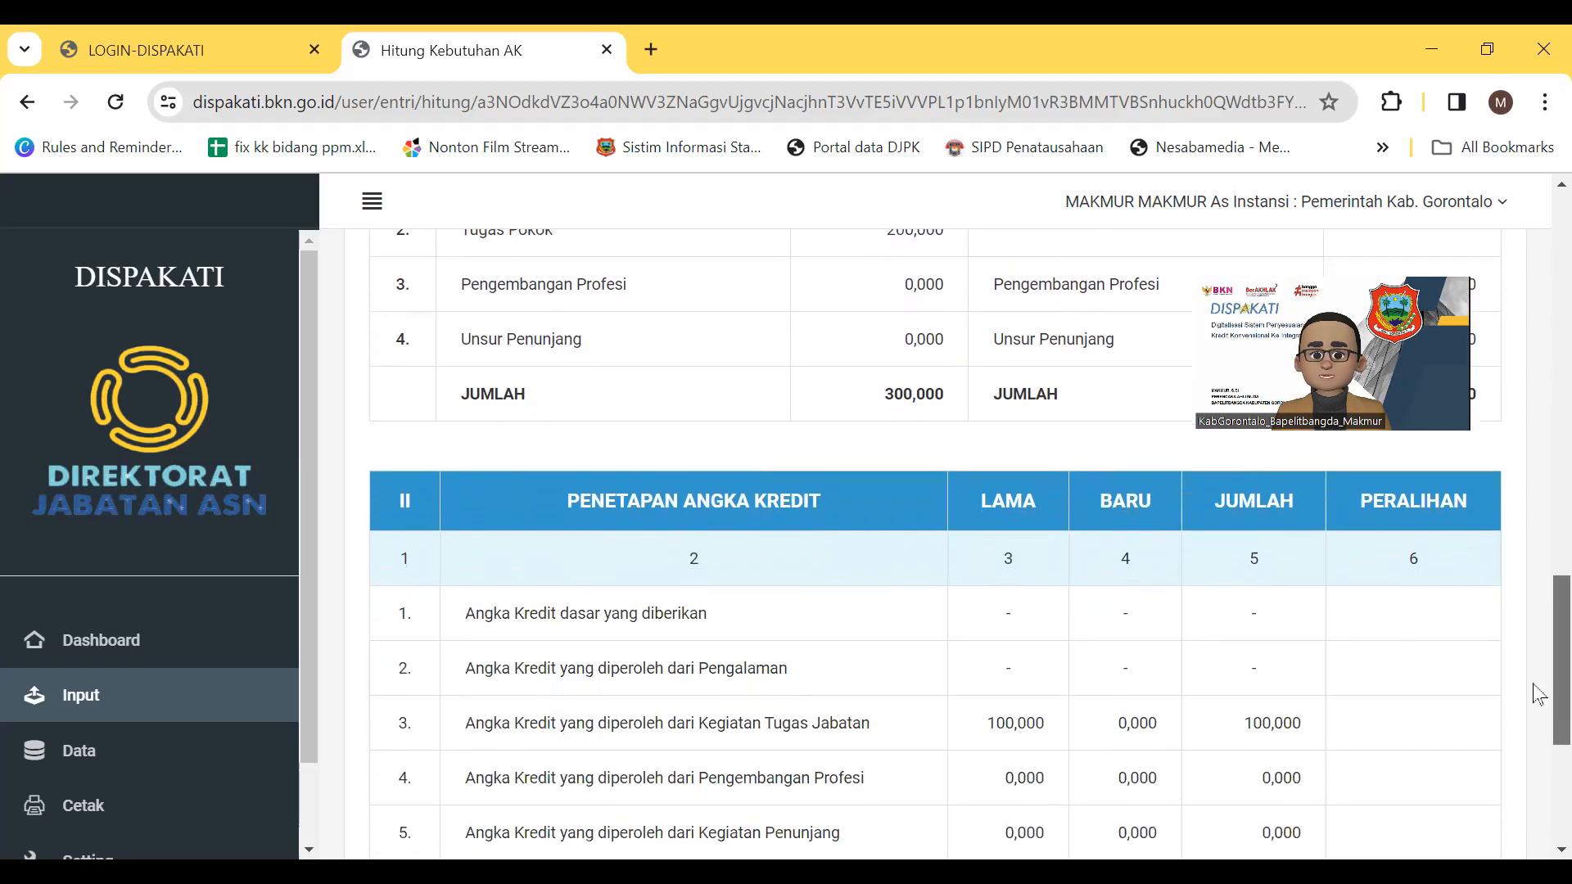
scroll(1537, 706, down, 4)
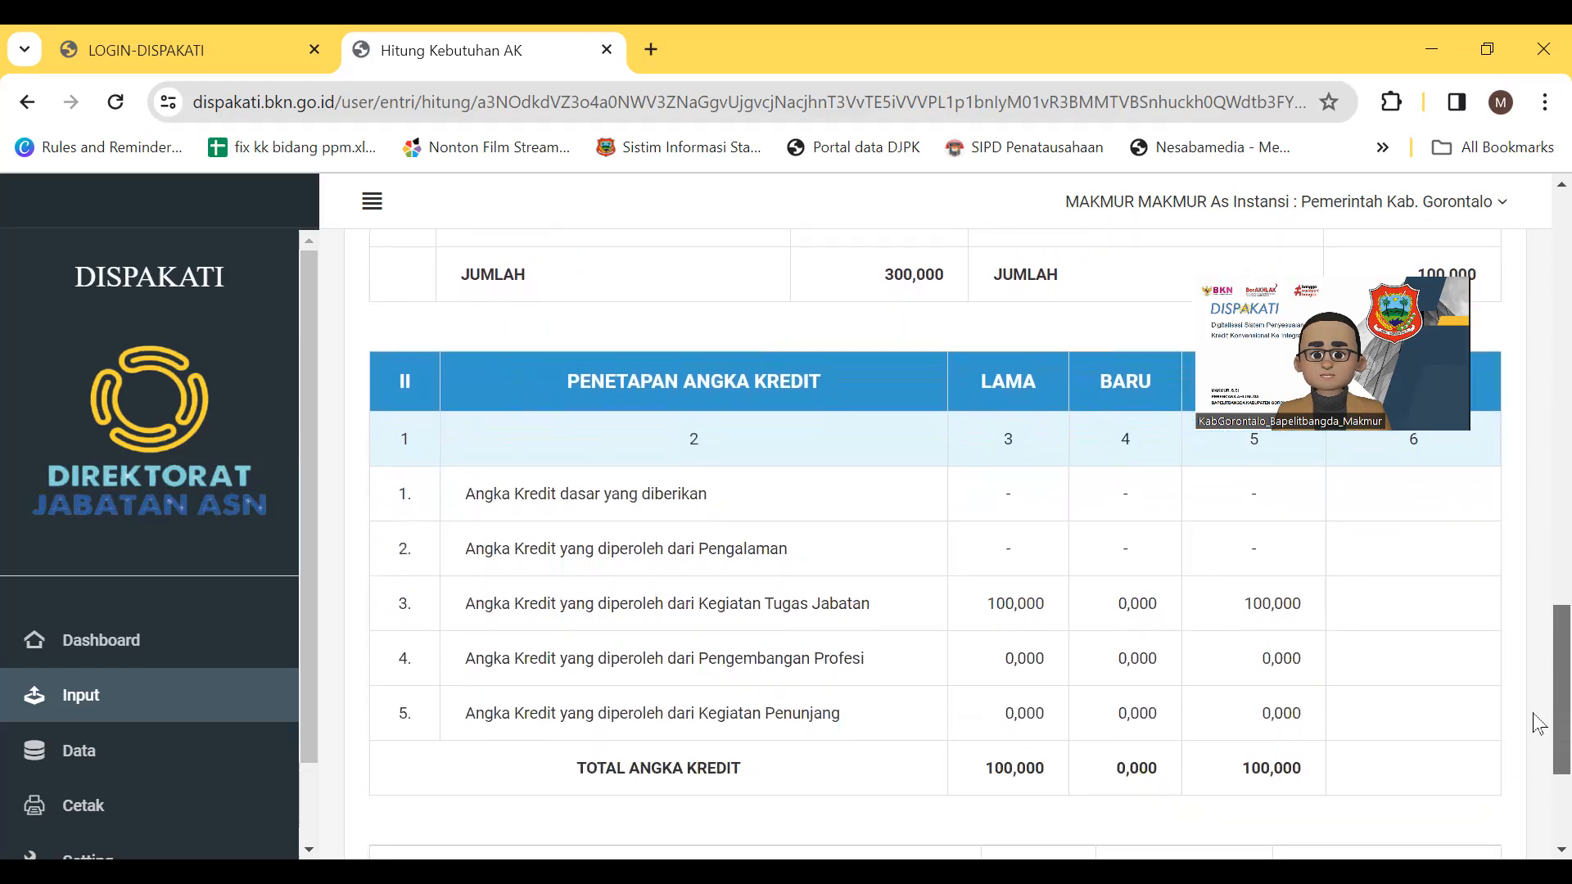
scroll(1537, 761, down, 3)
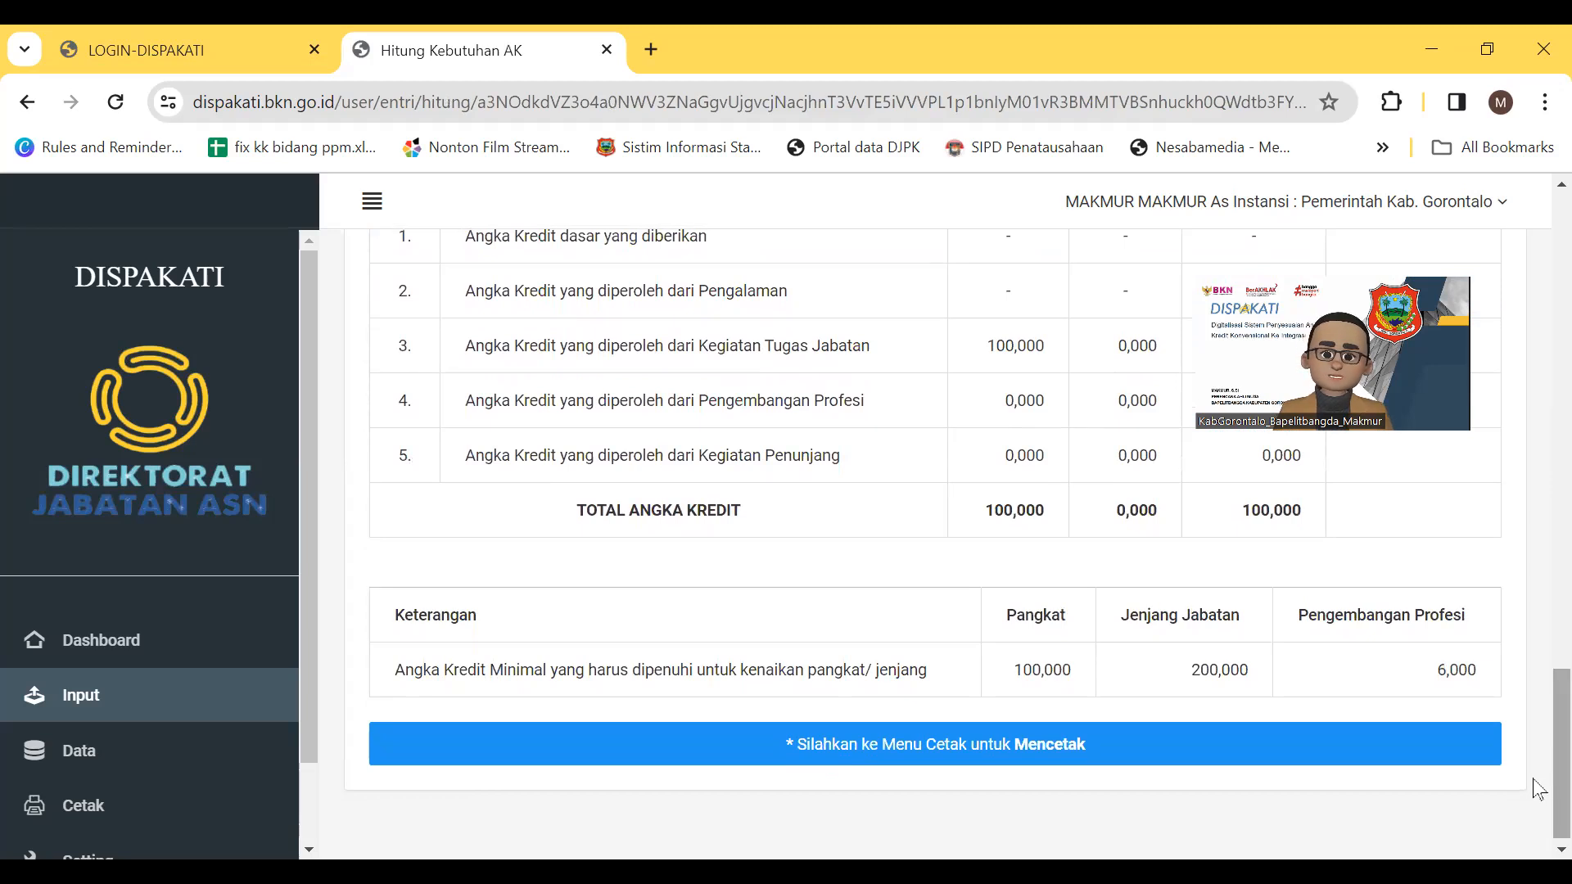
scroll(1539, 796, down, 1)
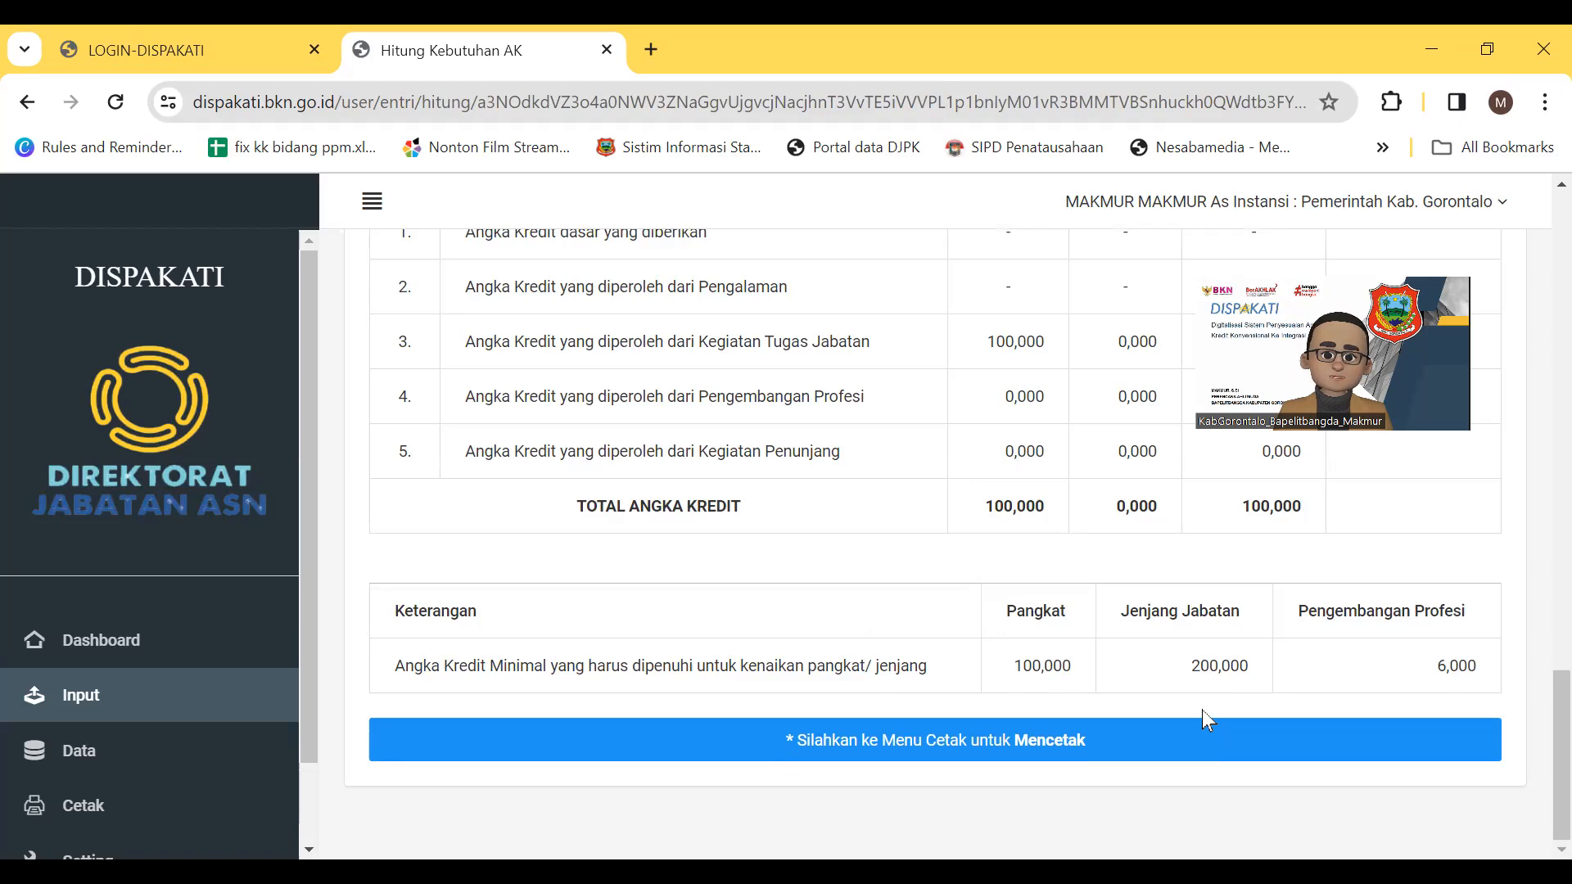
drag(303, 488, 303, 650)
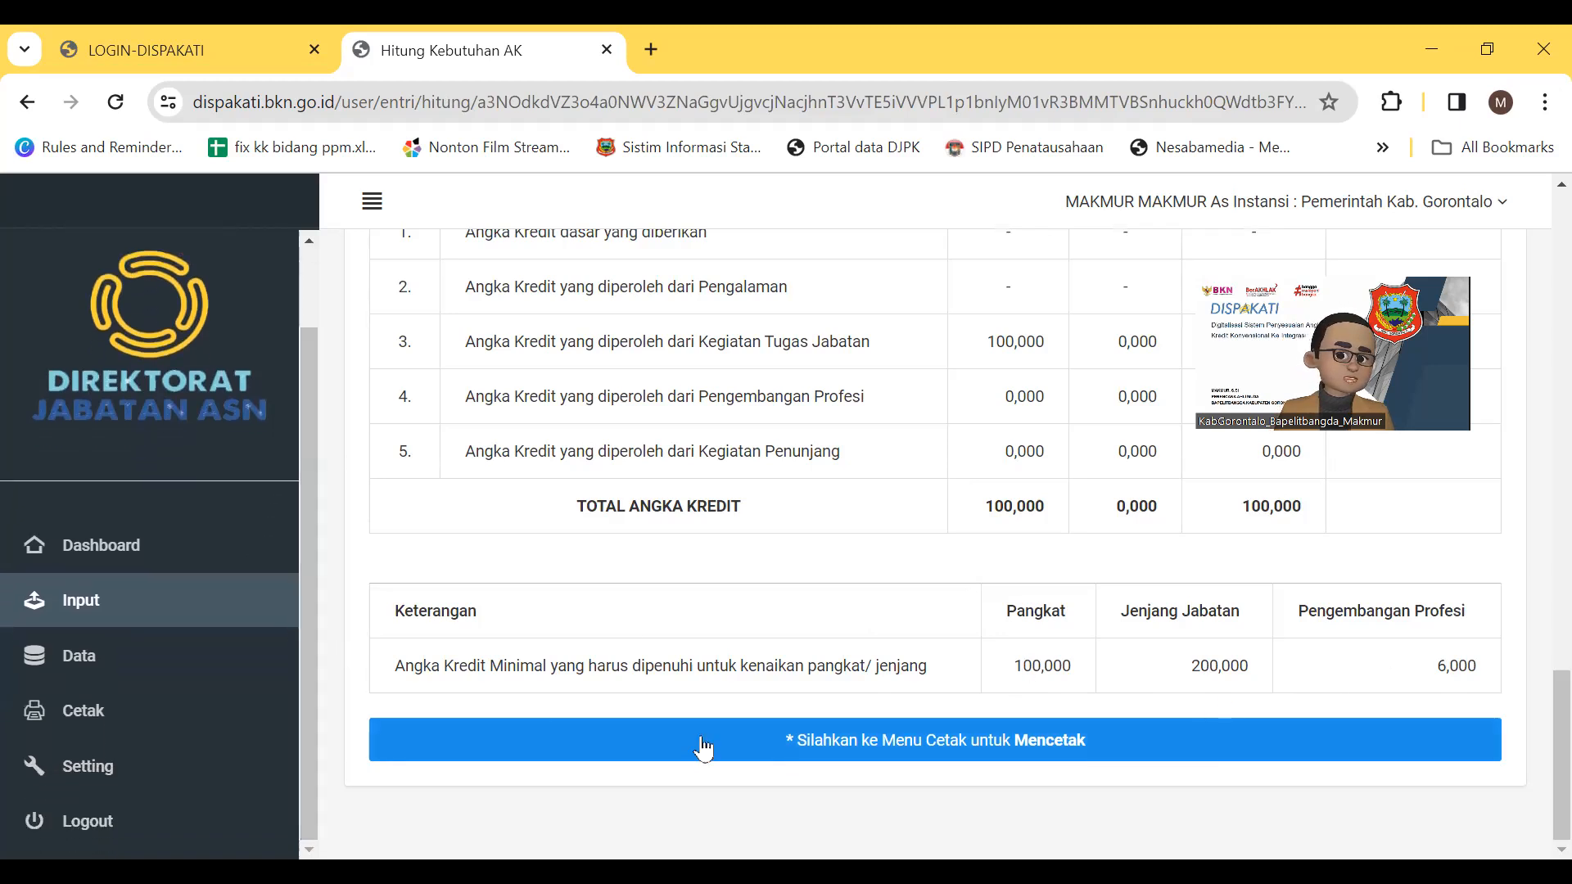
Look up the employee by NIP on the Cetak PAK Integrasi page
click(85, 725)
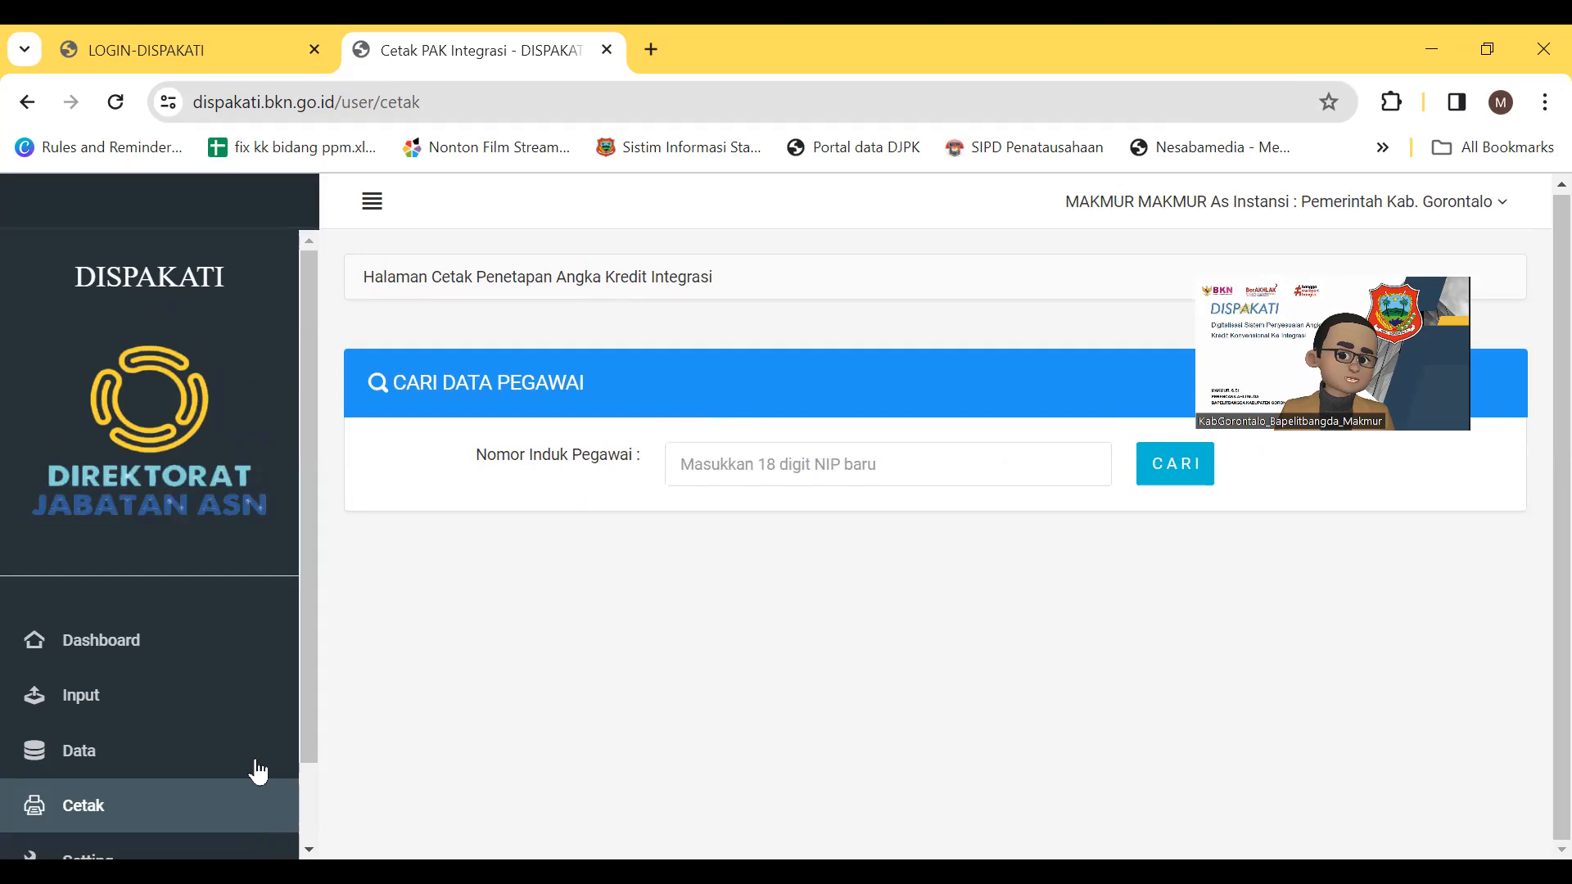
drag(305, 686, 301, 772)
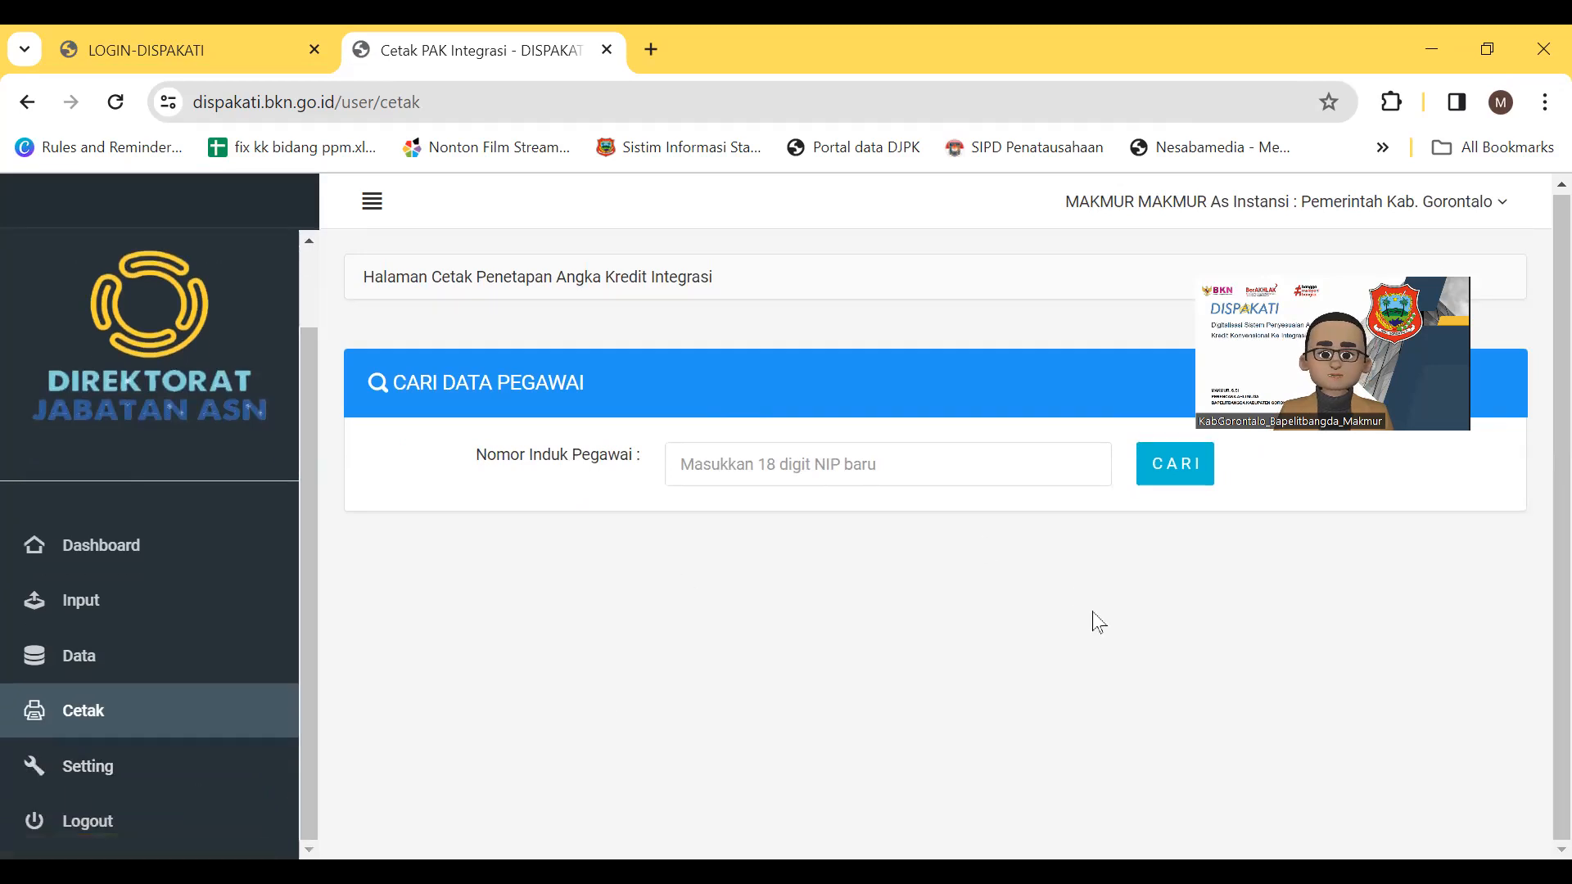
click(806, 471)
key(ctrl+v)
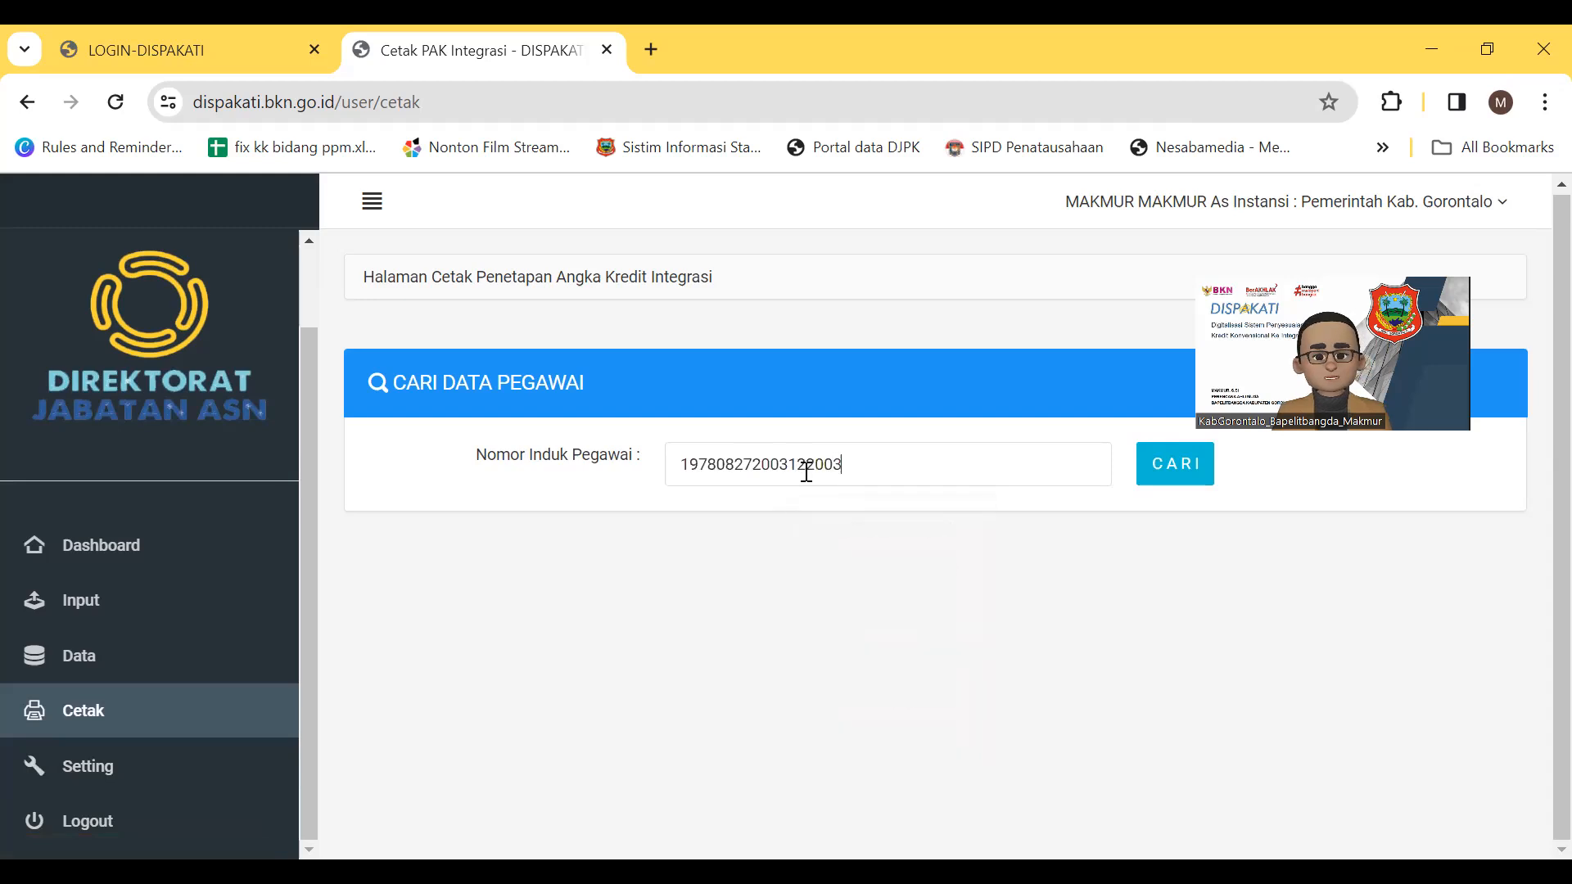
click(1179, 481)
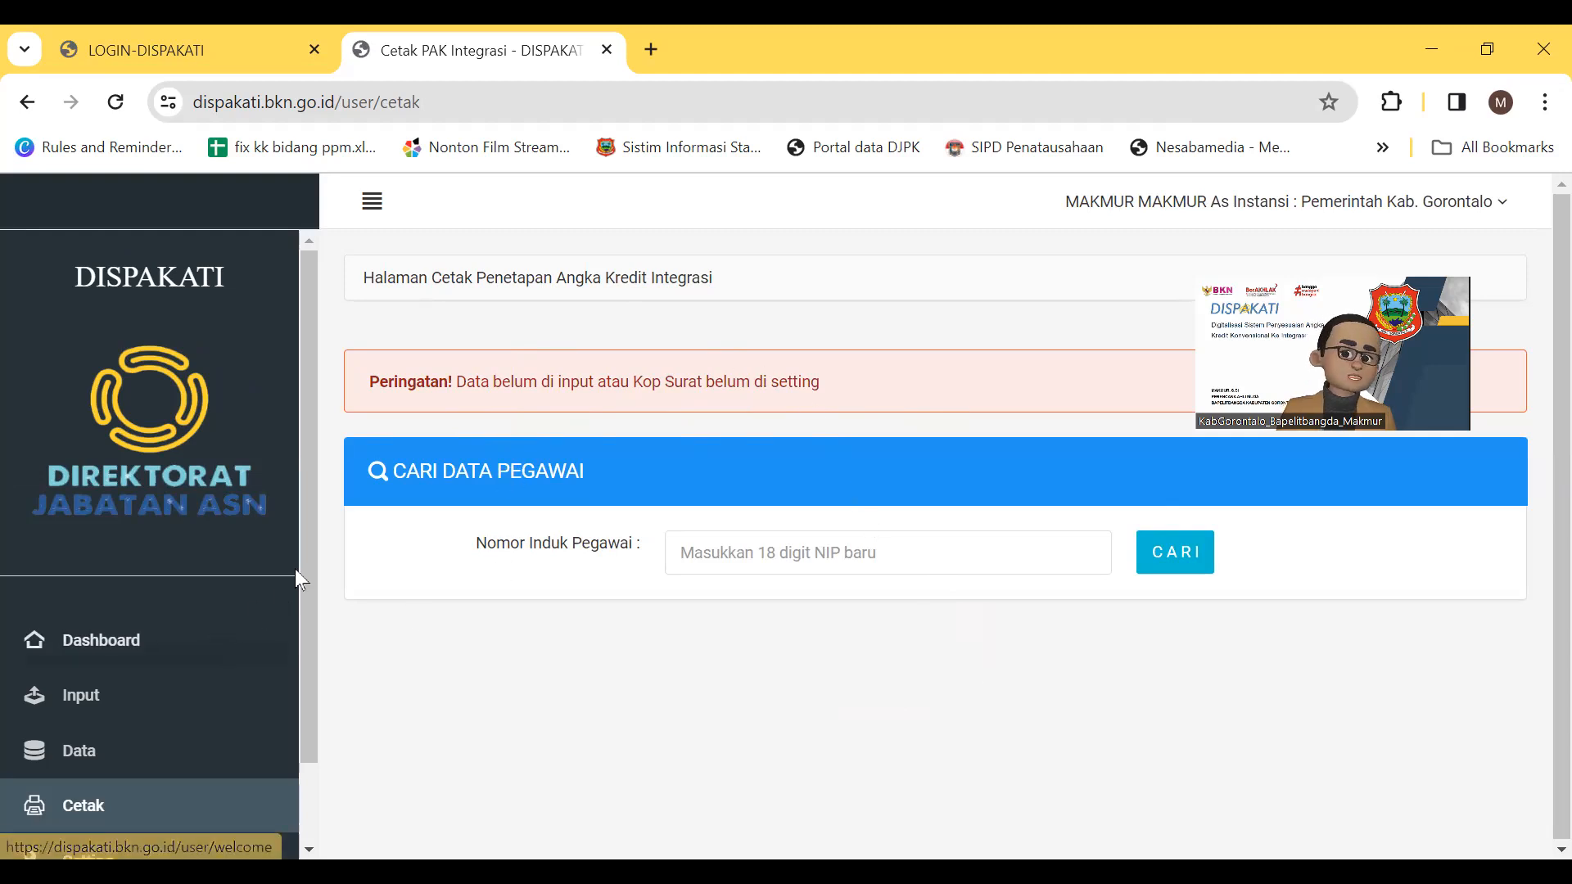
scroll(293, 655, down, 2)
click(69, 784)
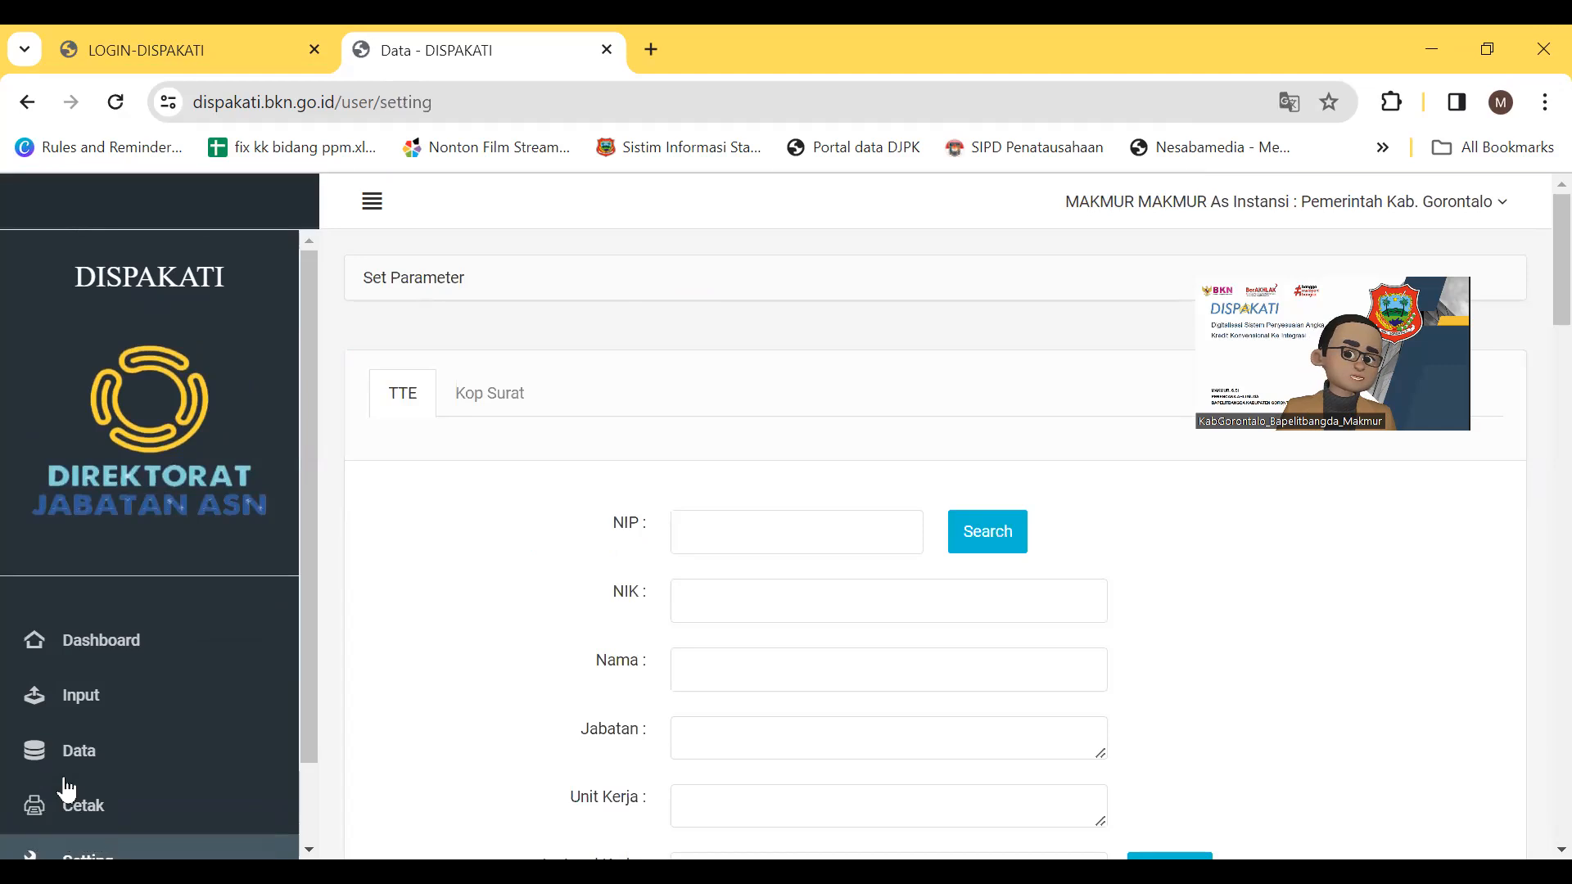
scroll(460, 619, down, 3)
scroll(460, 619, up, 3)
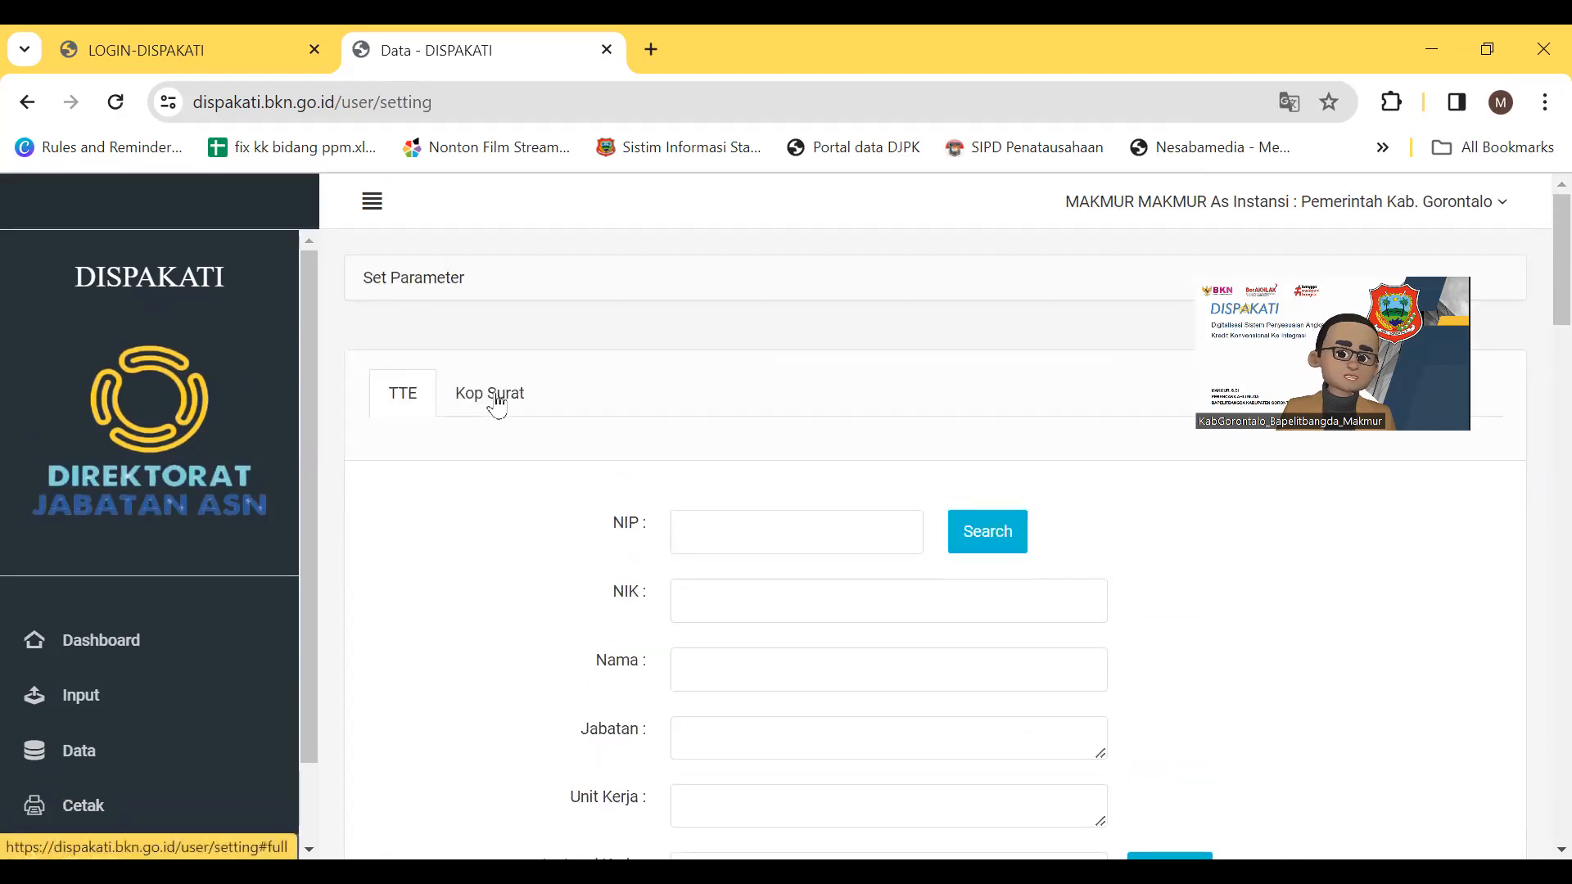
click(492, 395)
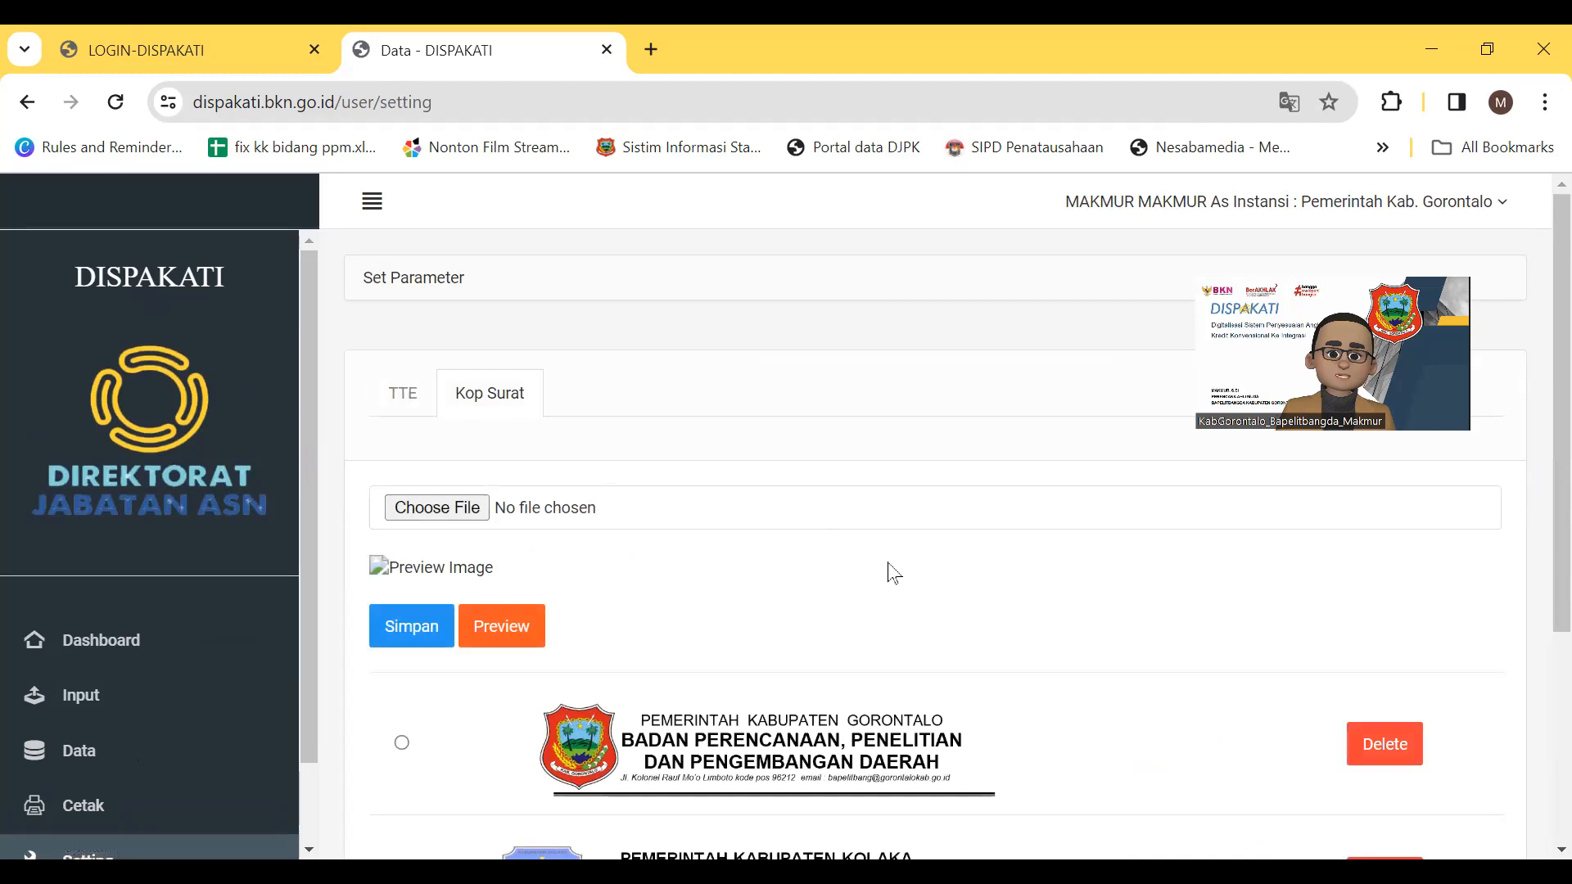
scroll(895, 571, down, 3)
scroll(895, 572, down, 1)
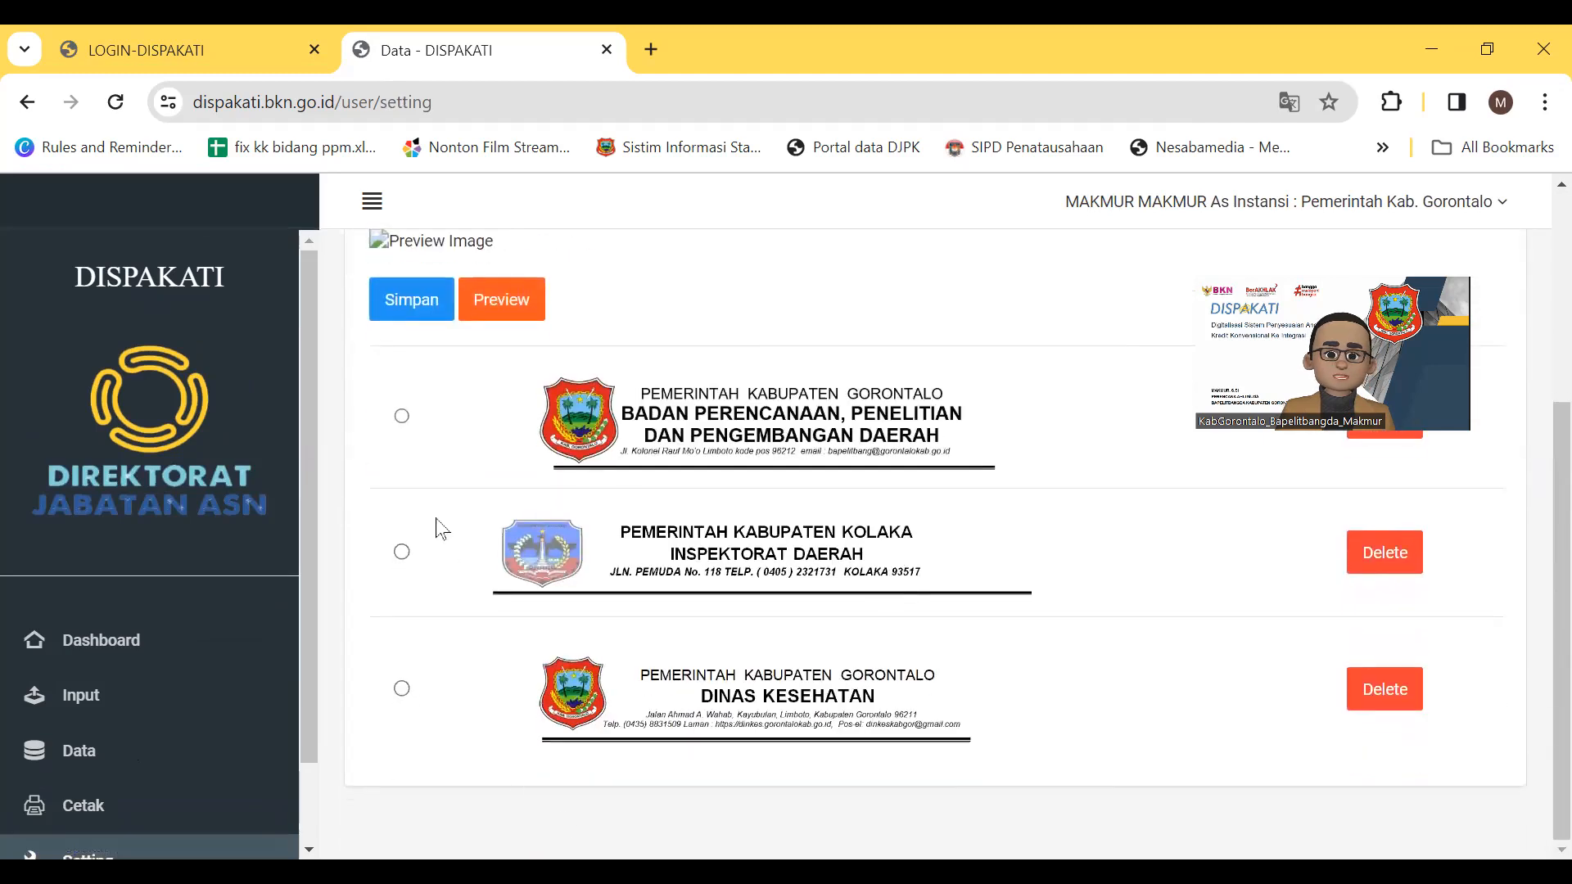
click(402, 417)
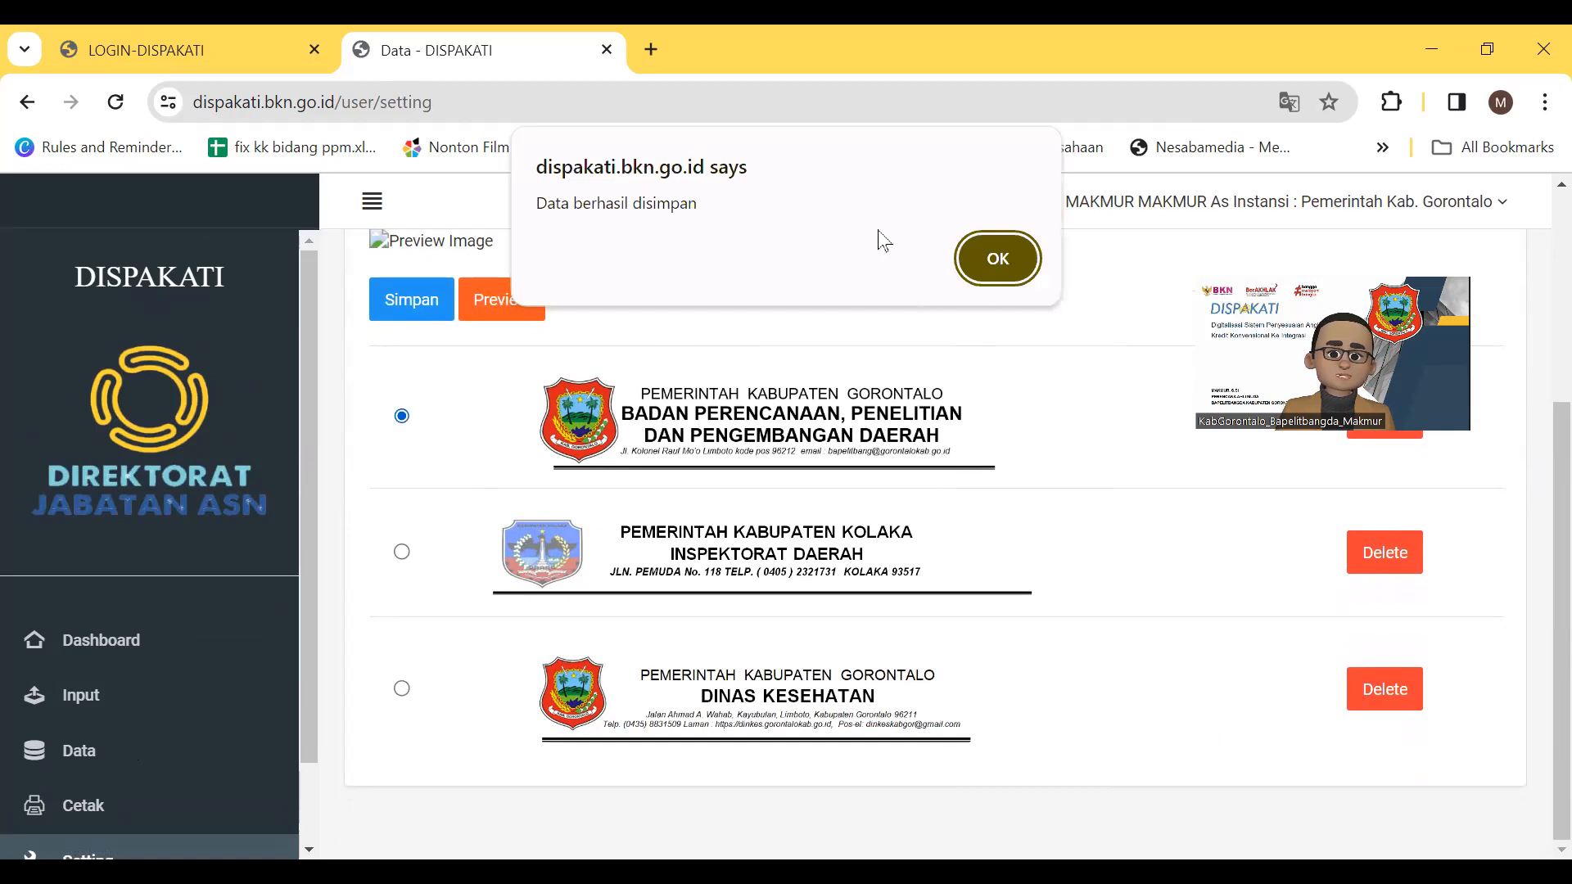
click(998, 261)
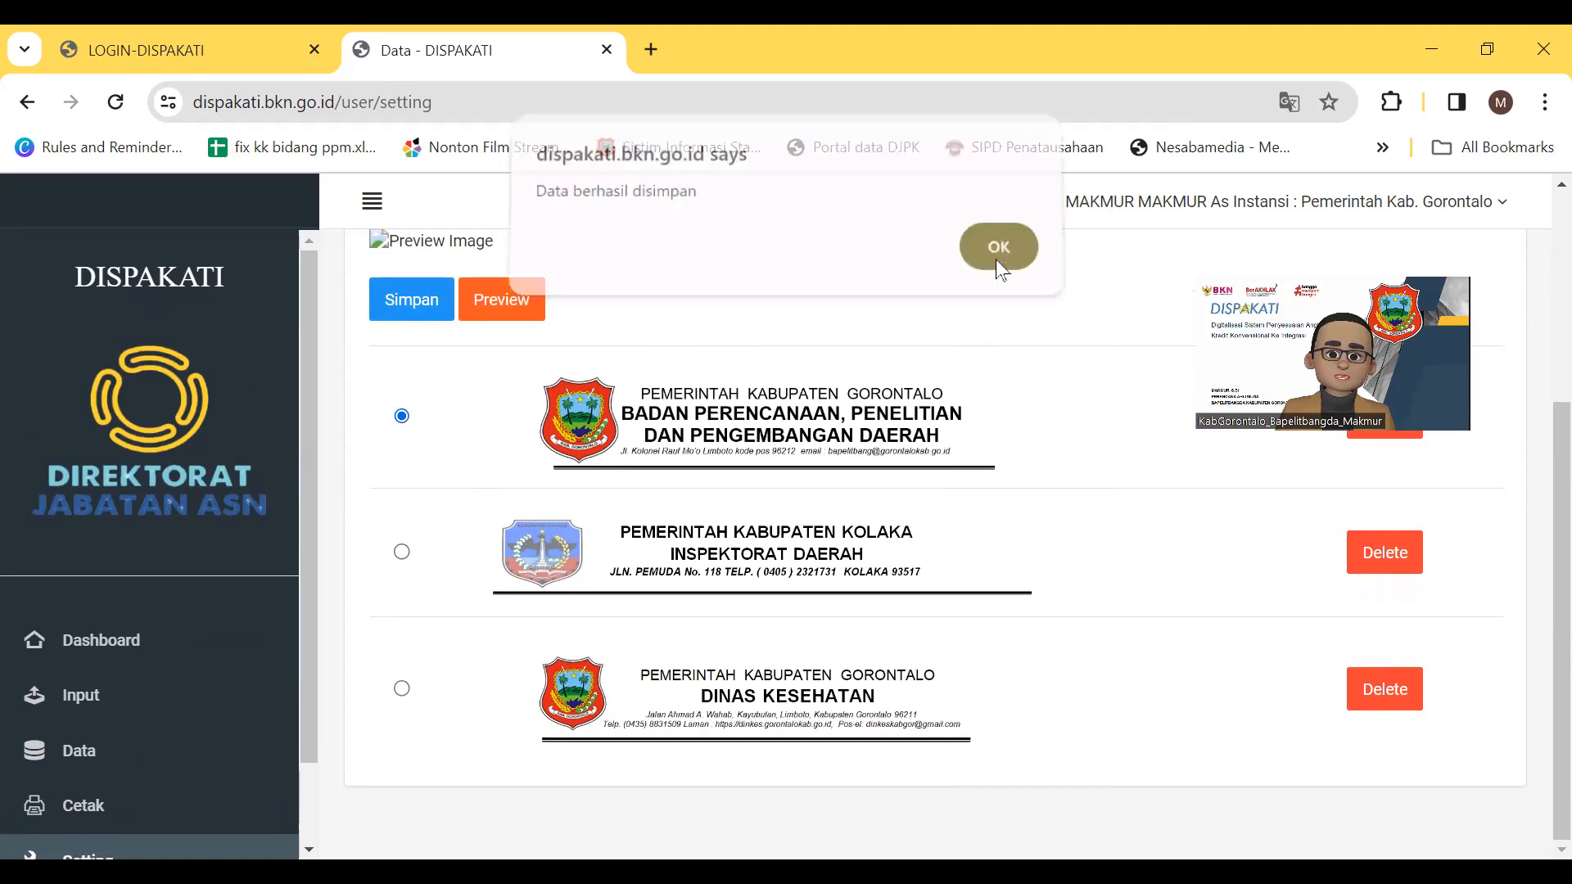
scroll(1537, 656, up, 3)
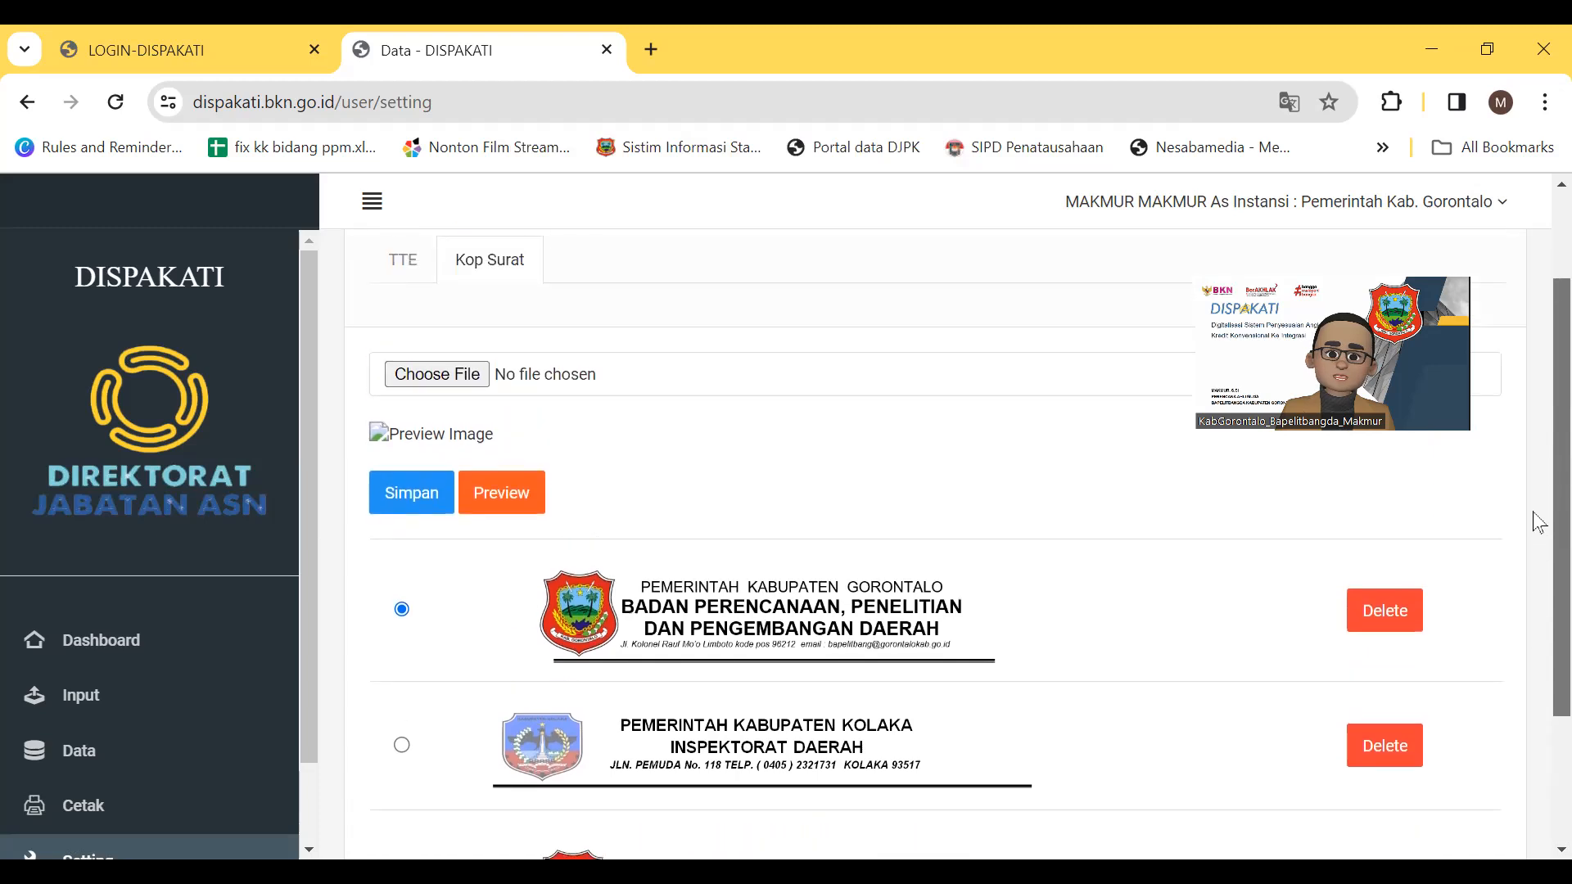
scroll(1539, 523, up, 2)
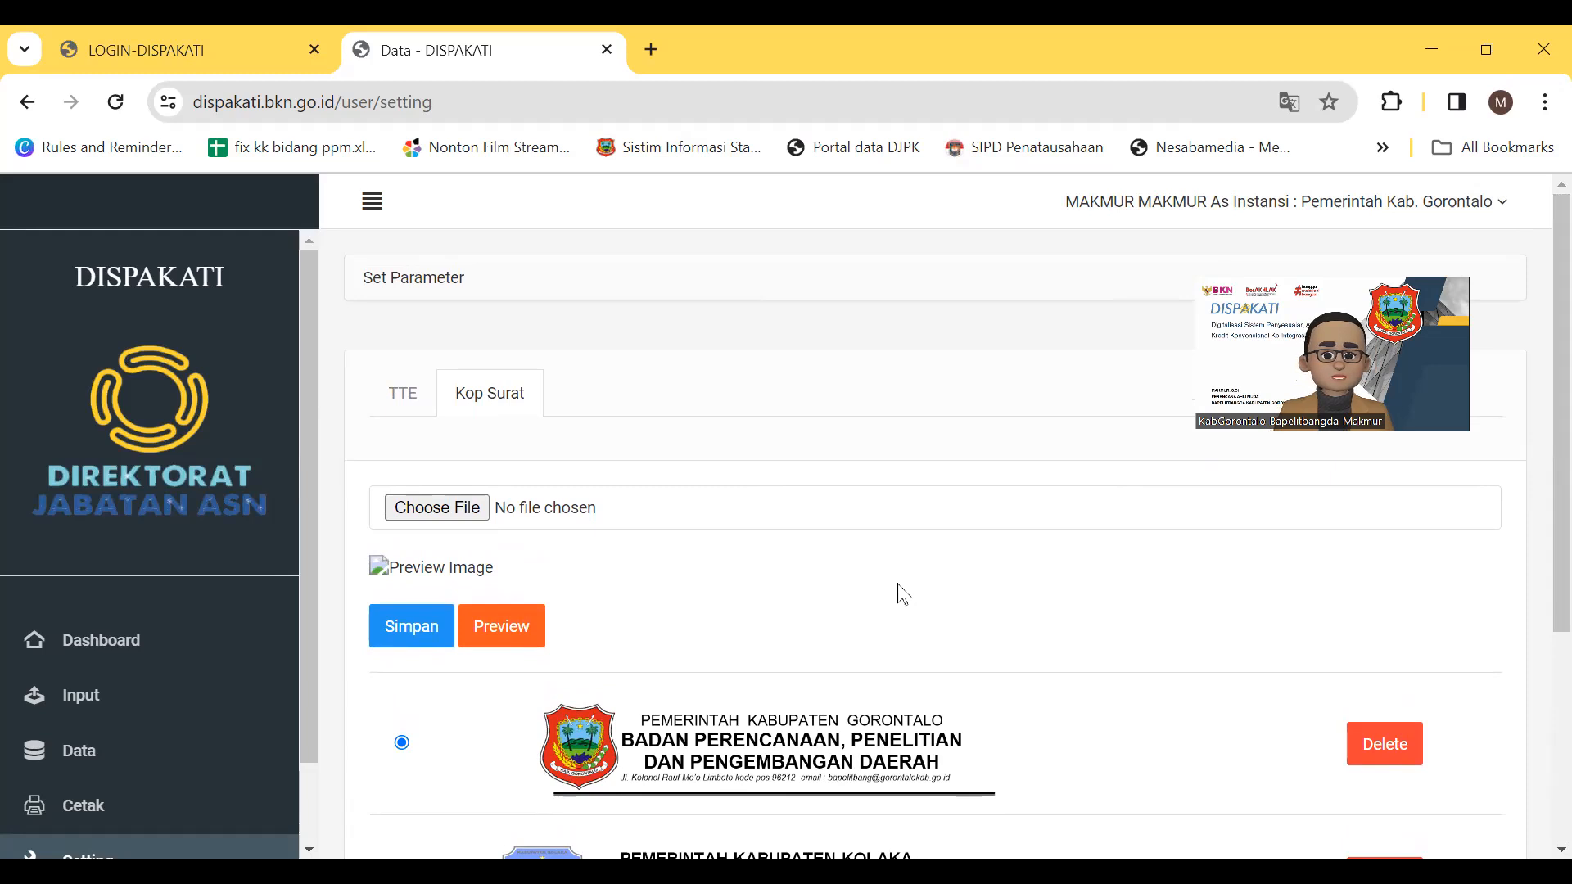
click(435, 513)
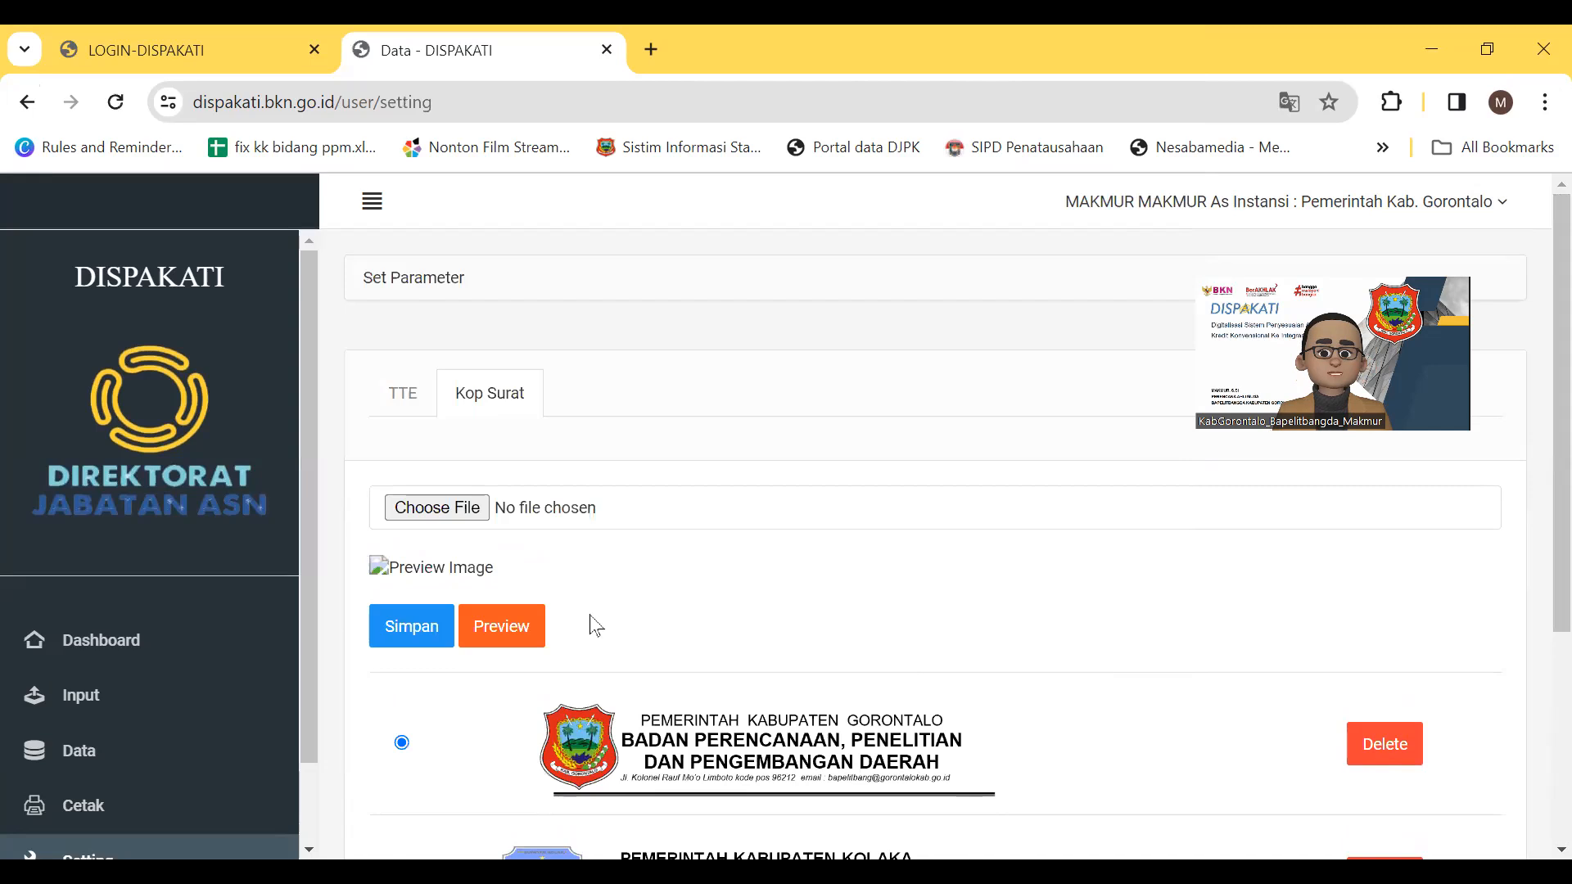
click(1143, 735)
scroll(857, 590, down, 1)
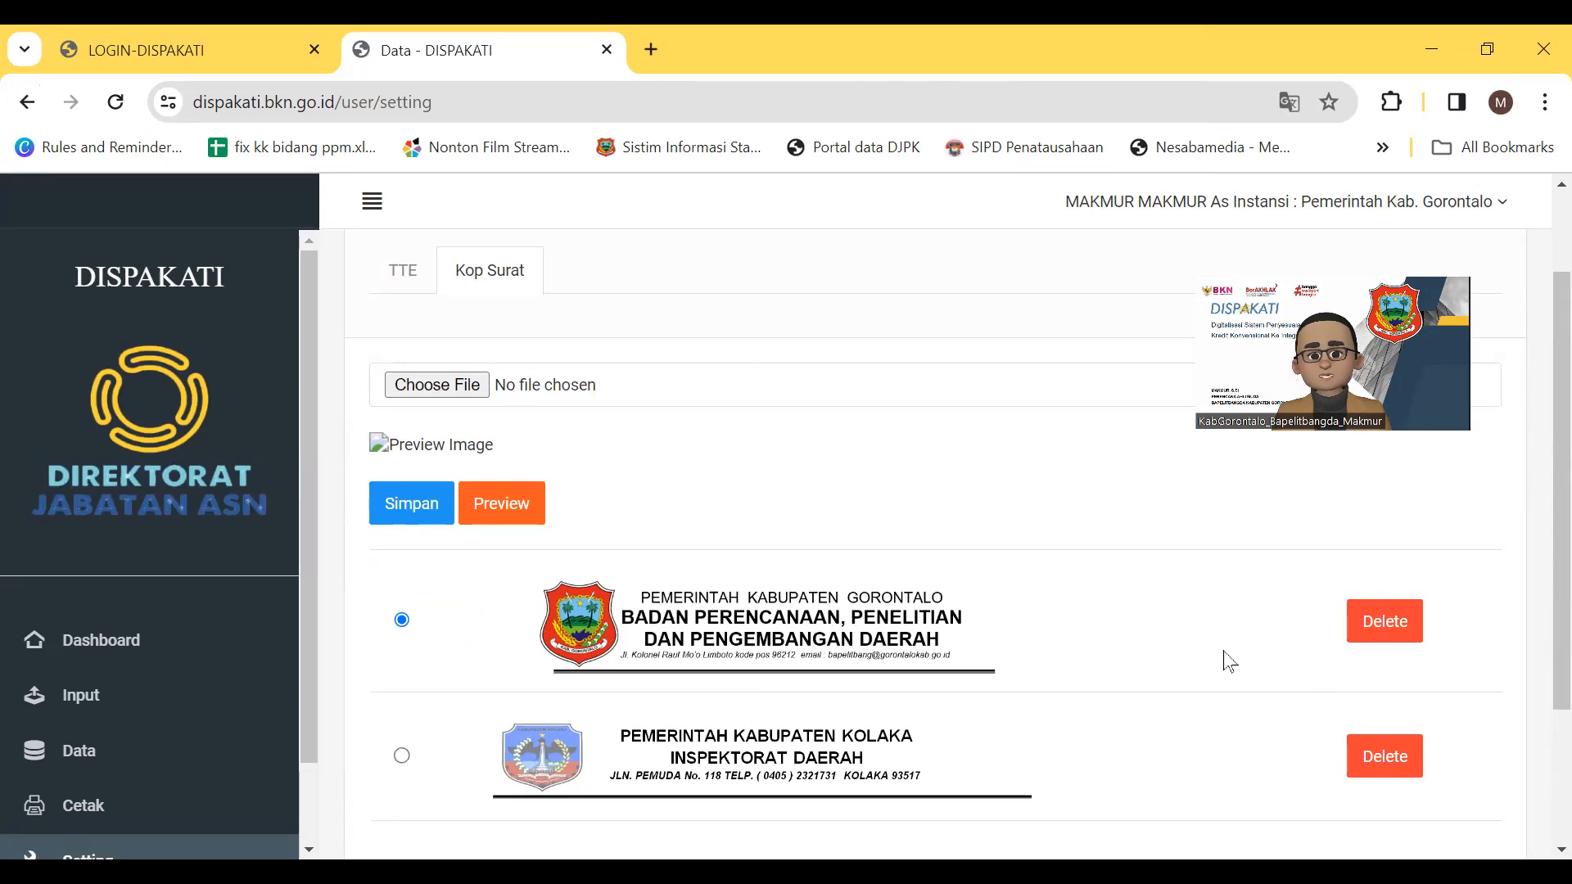
scroll(1228, 662, down, 2)
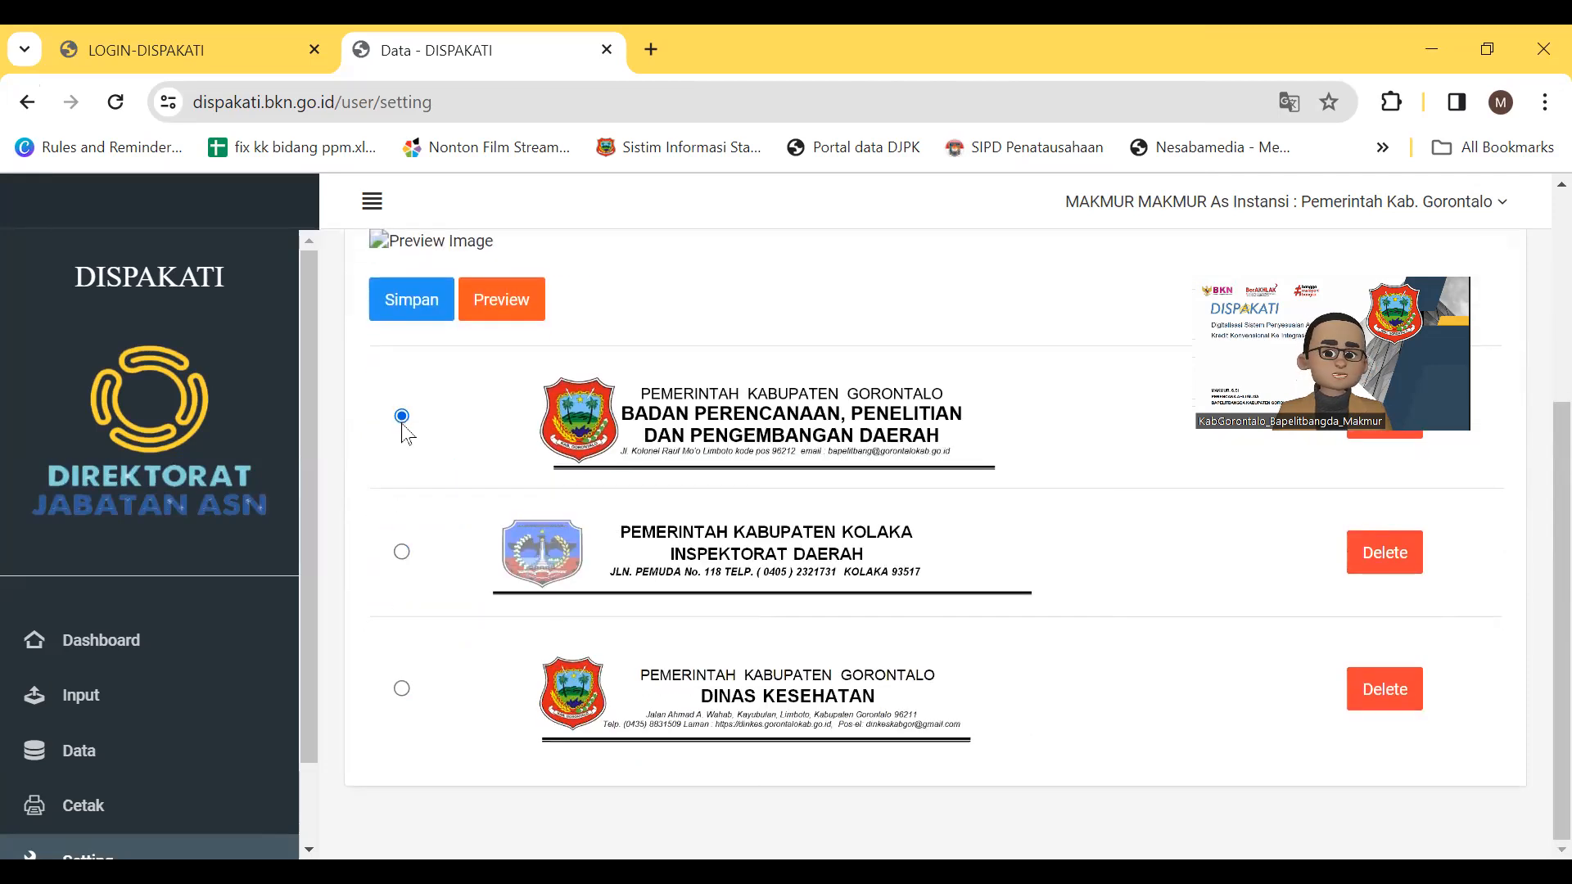
Retrieve the employee's PAK data by NIP on the Cetak page
click(98, 809)
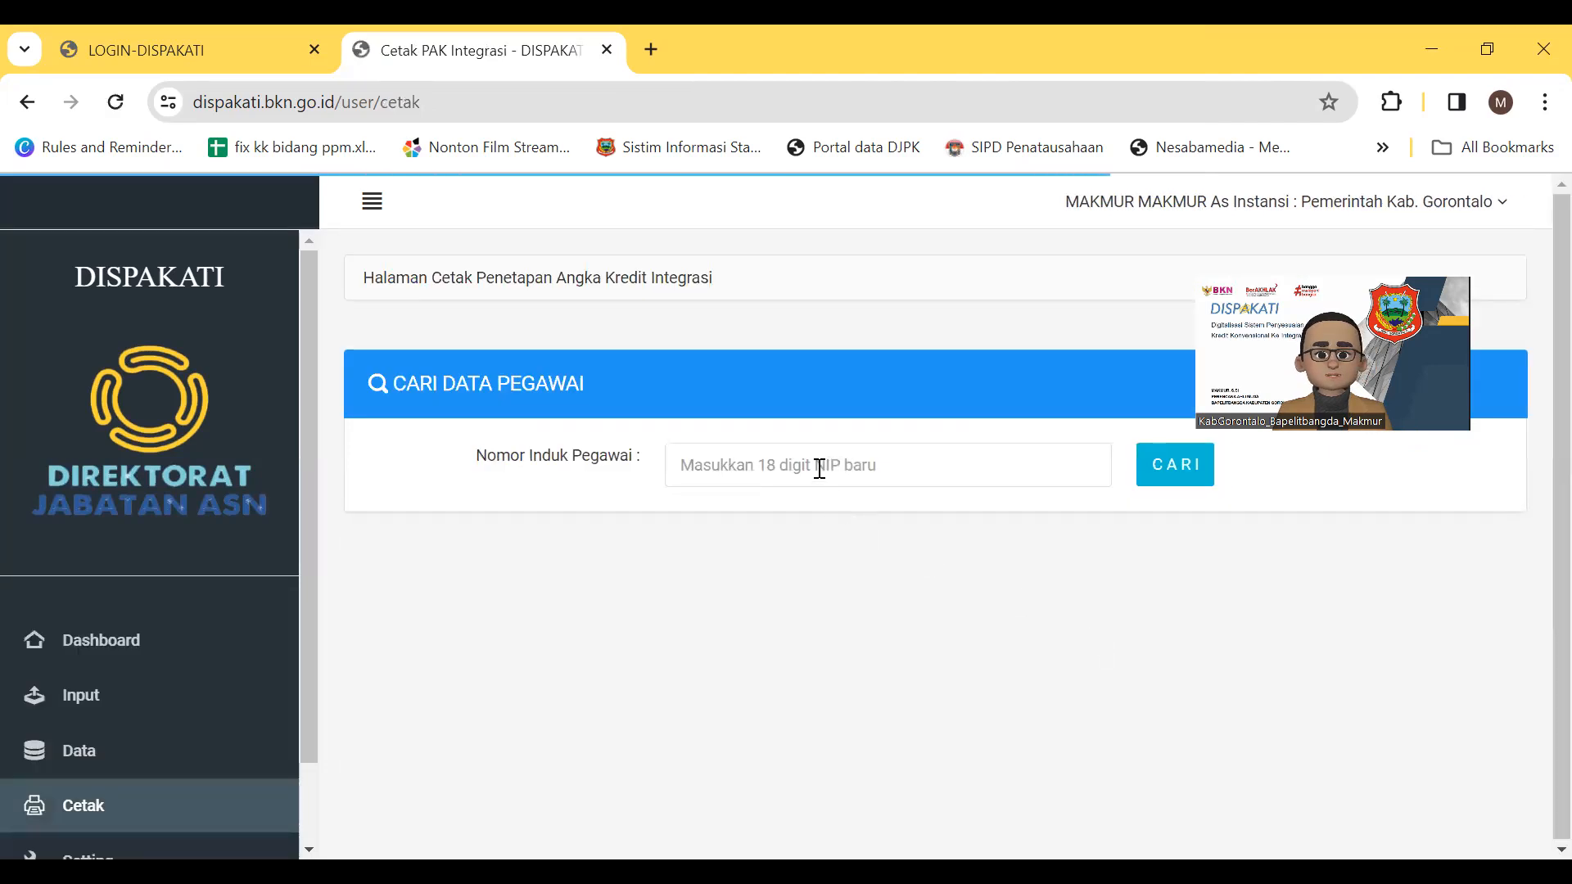
click(820, 469)
key(ctrl+v)
click(1153, 486)
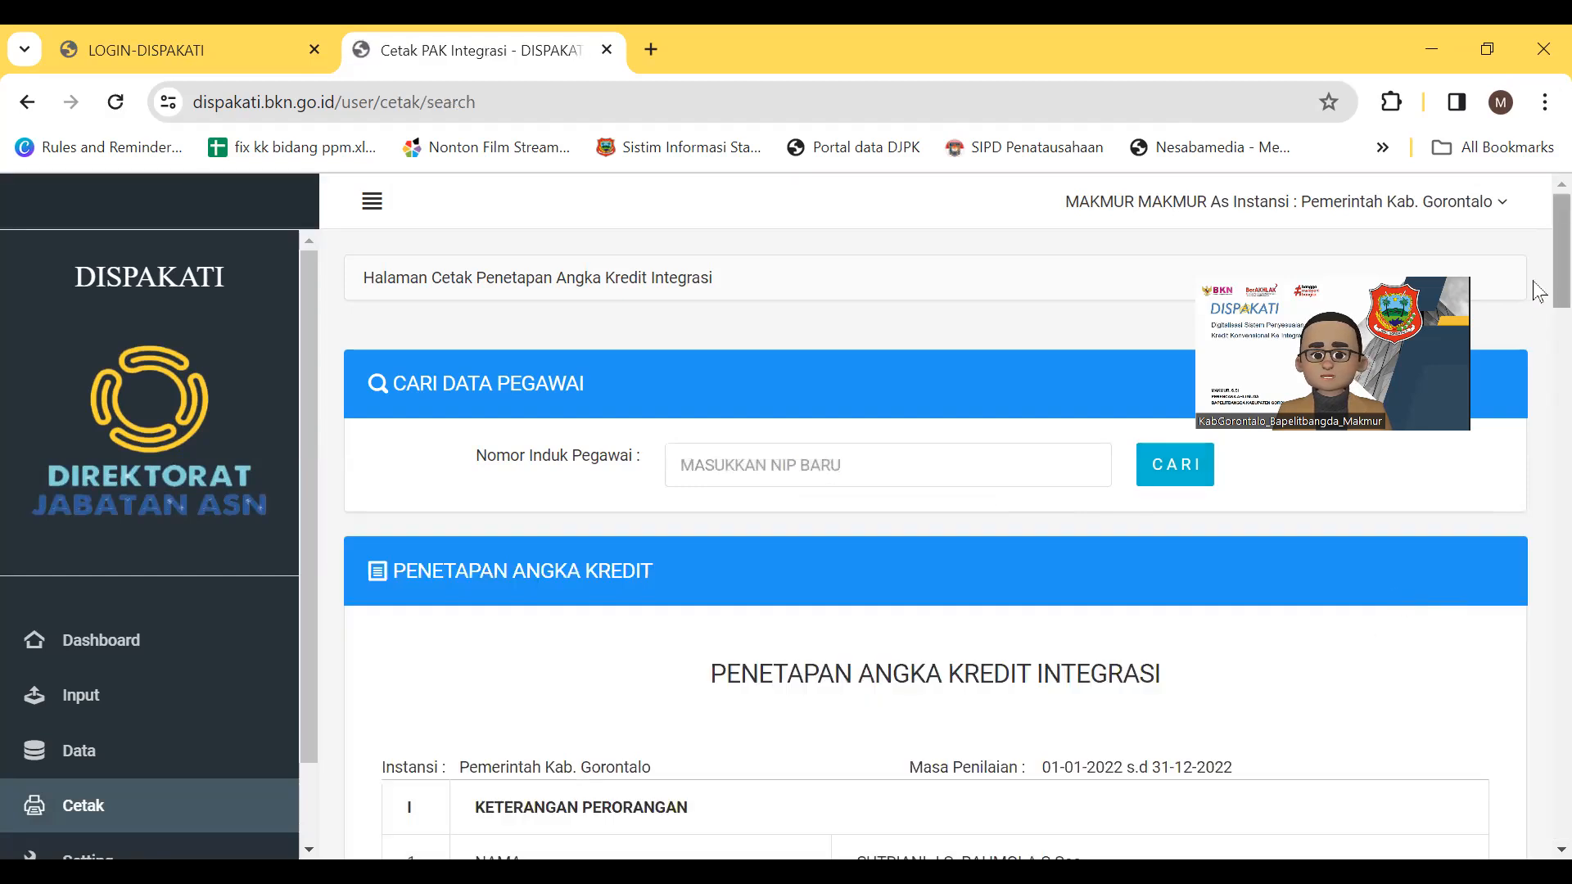
Review the PENETAPAN ANGKA KREDIT table converting 300,000 conventional credits into 100,000 integrated credits
scroll(1537, 291, down, 4)
drag(1533, 338, 1539, 444)
scroll(1539, 455, down, 1)
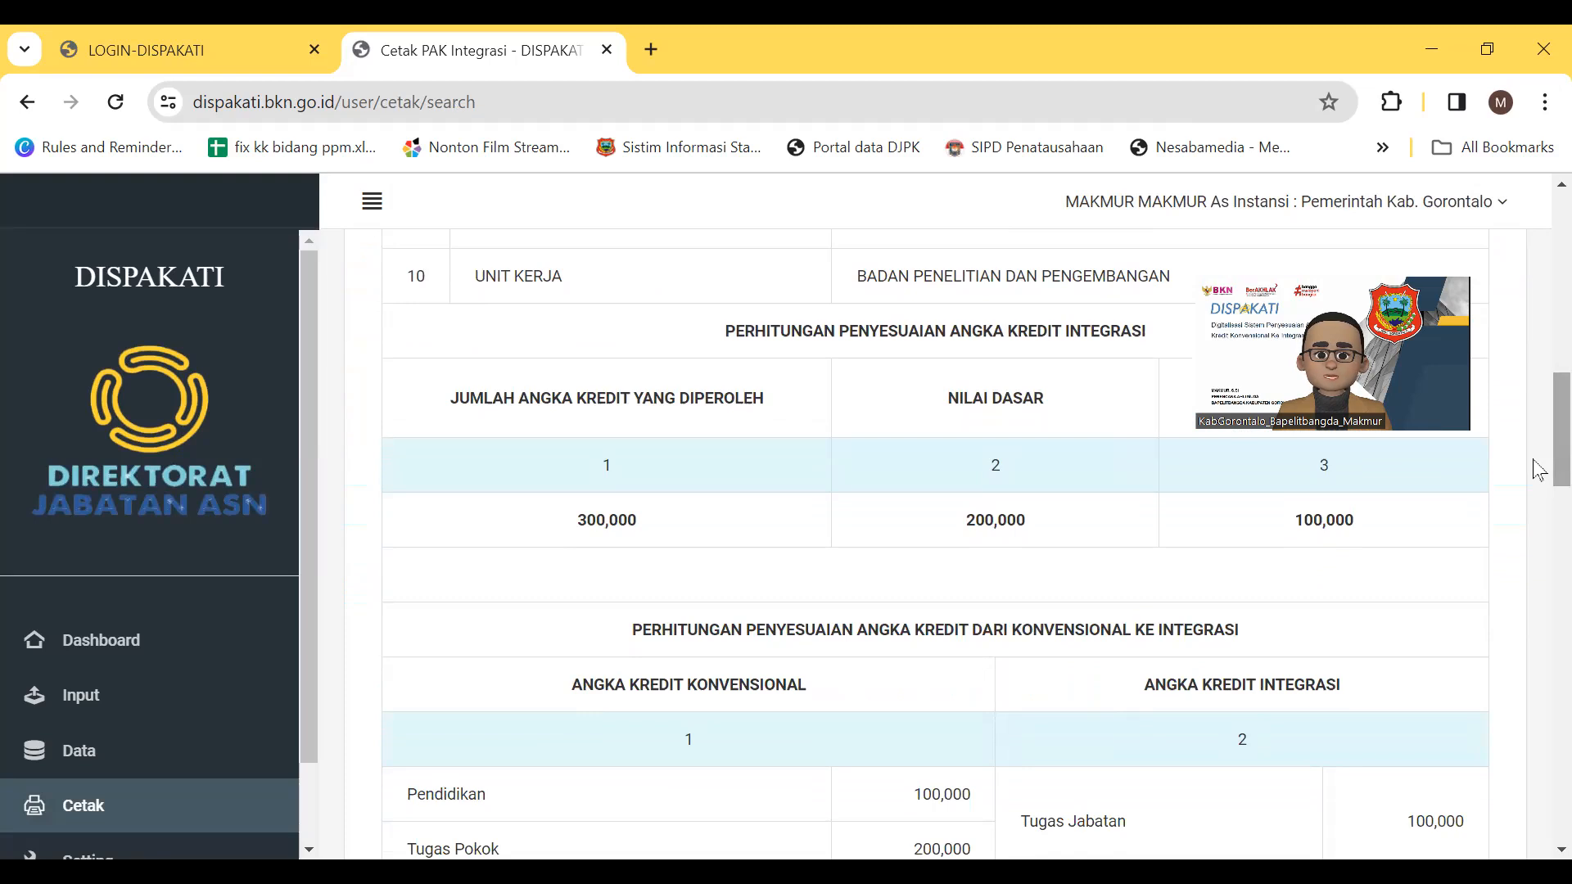
scroll(1539, 469, down, 1)
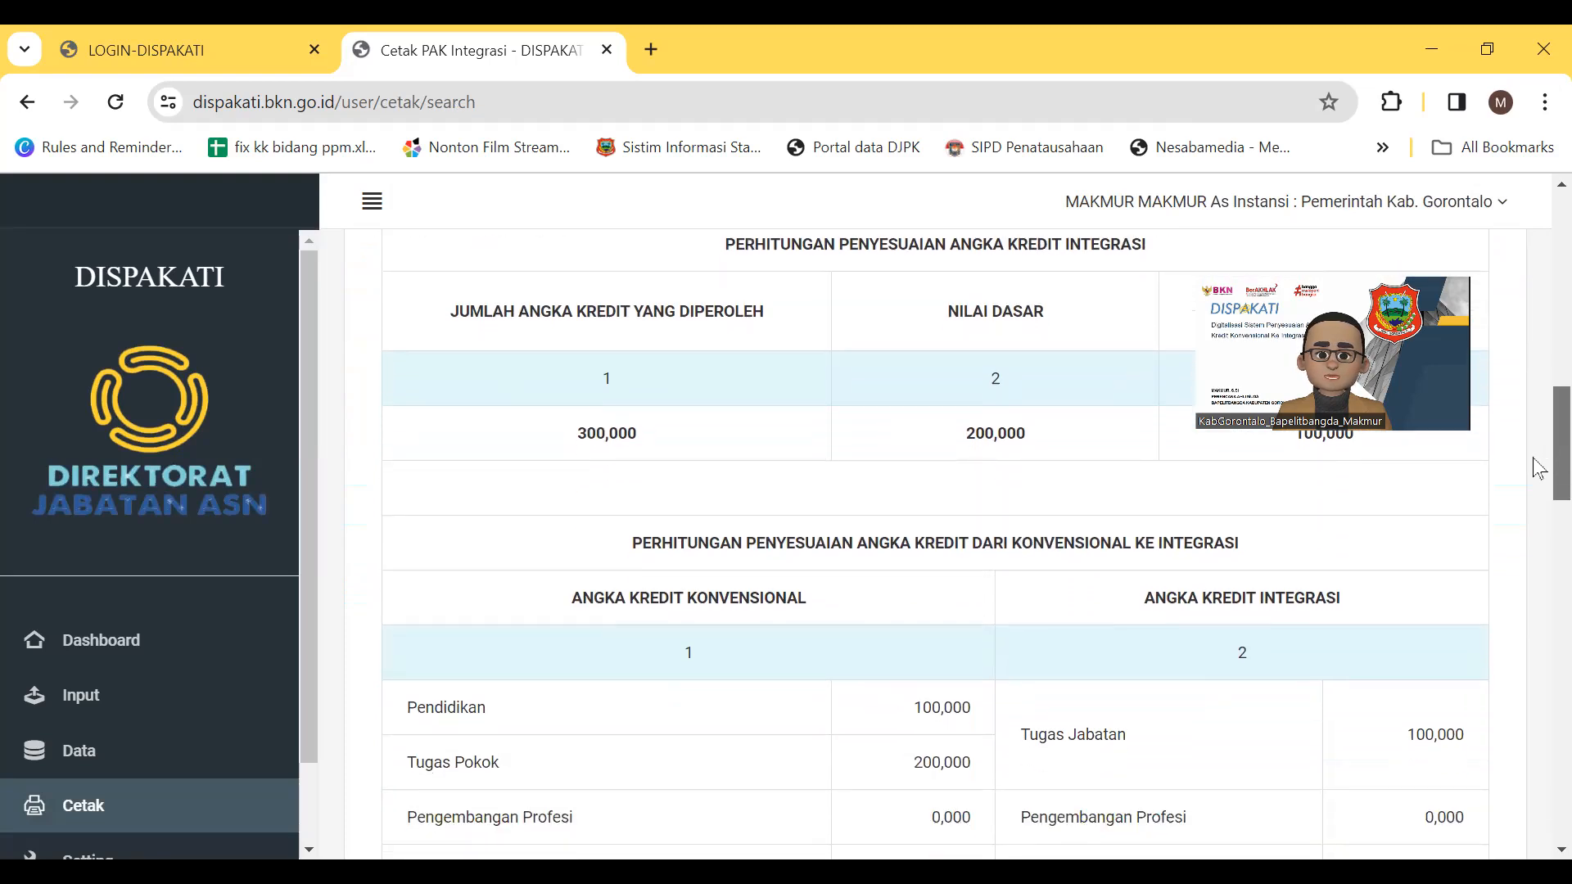
scroll(1539, 462, up, 6)
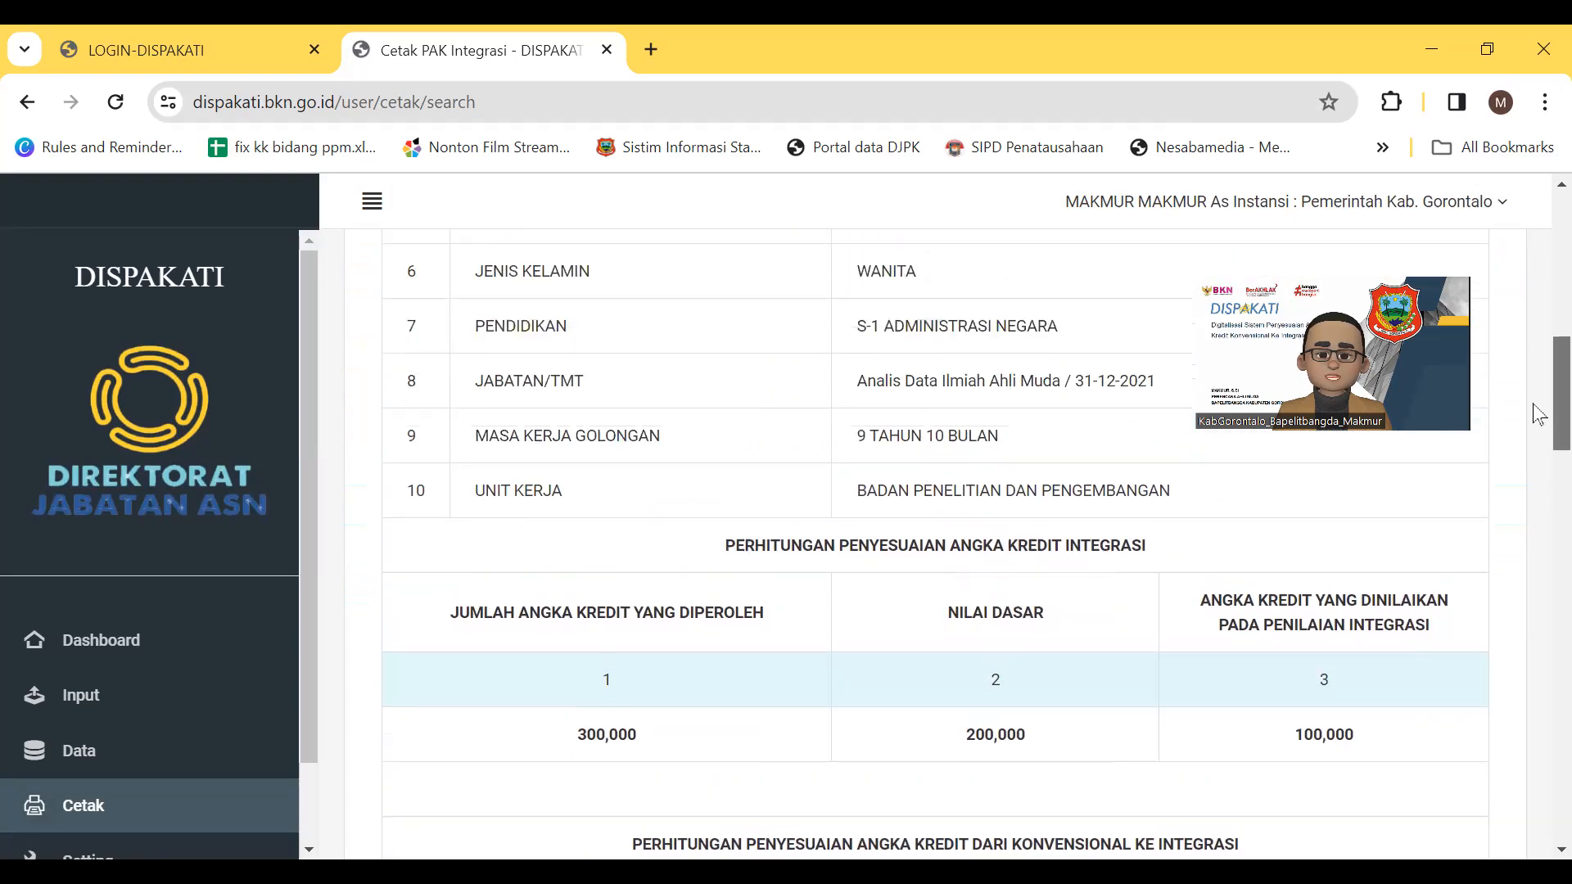
scroll(1539, 360, up, 3)
scroll(1539, 393, down, 5)
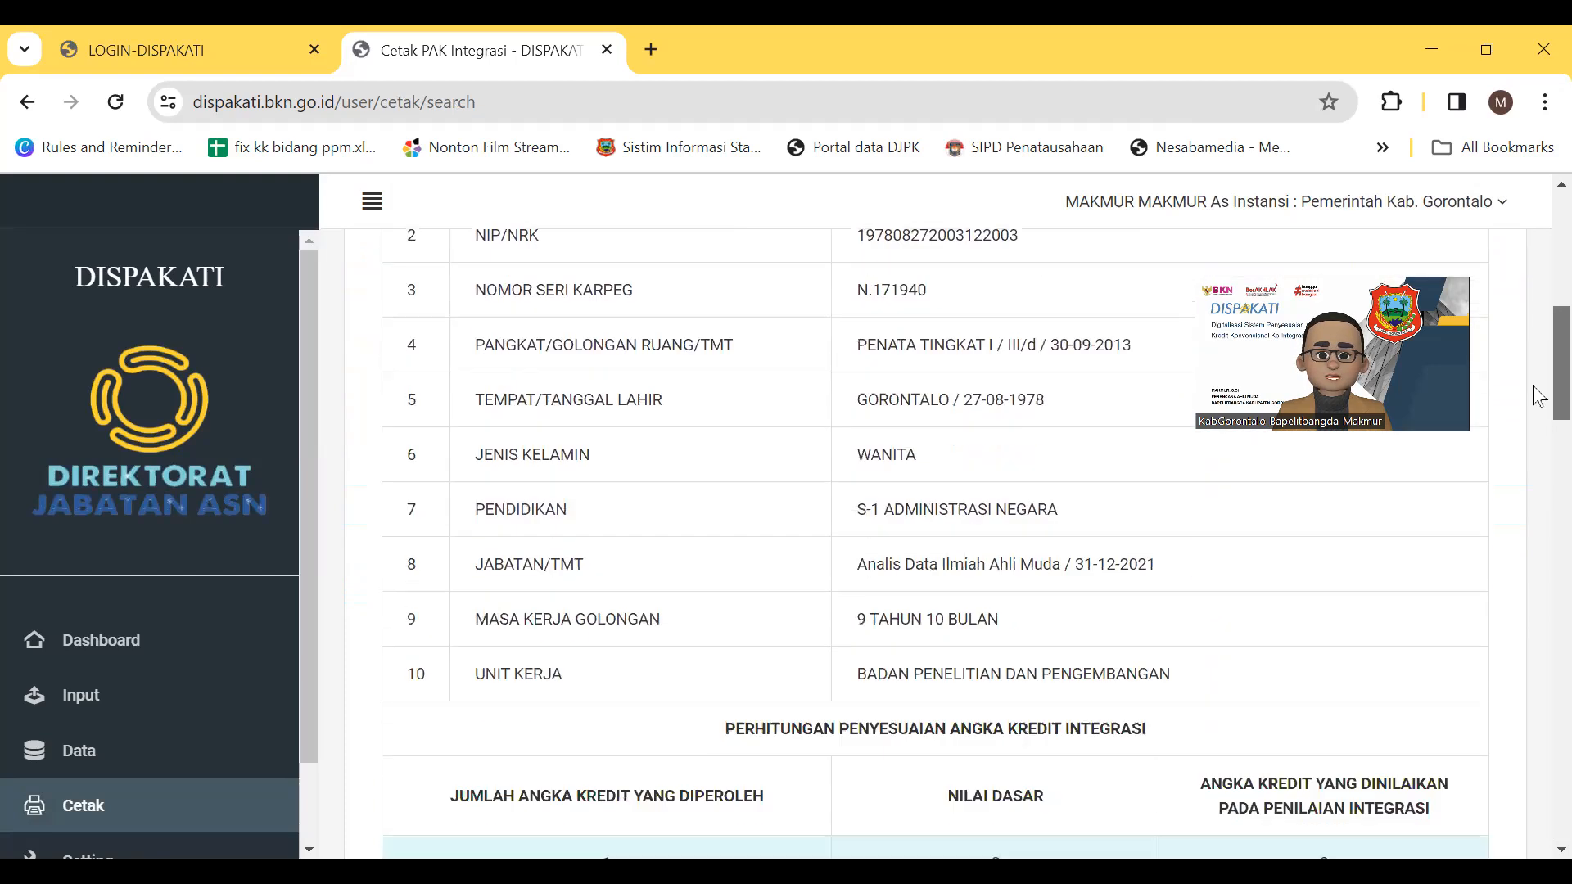
scroll(1539, 431, down, 5)
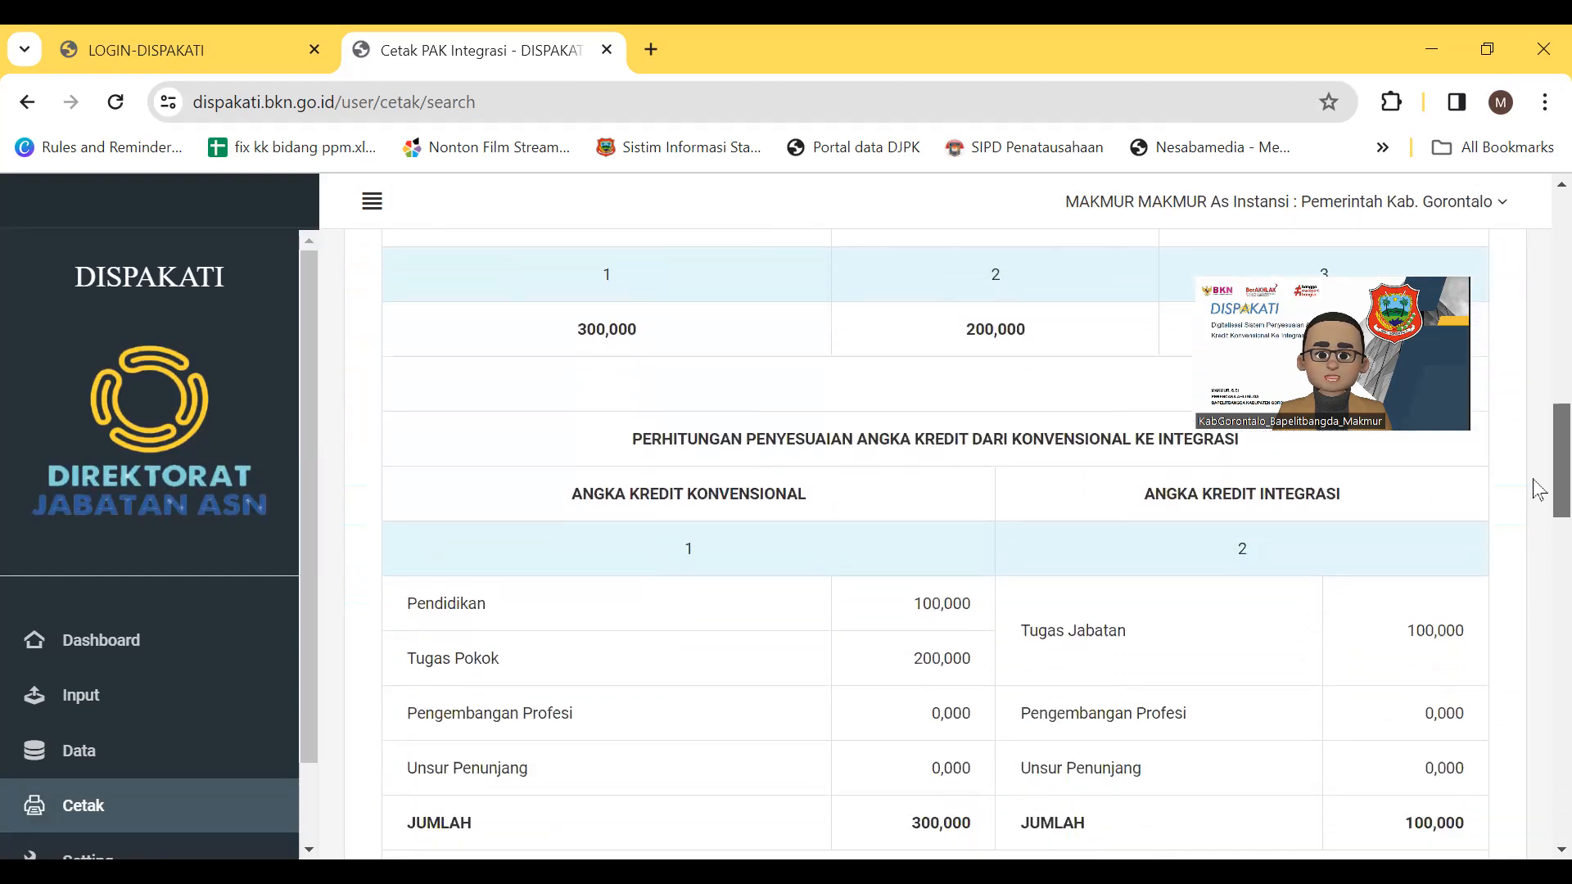
scroll(1539, 507, down, 4)
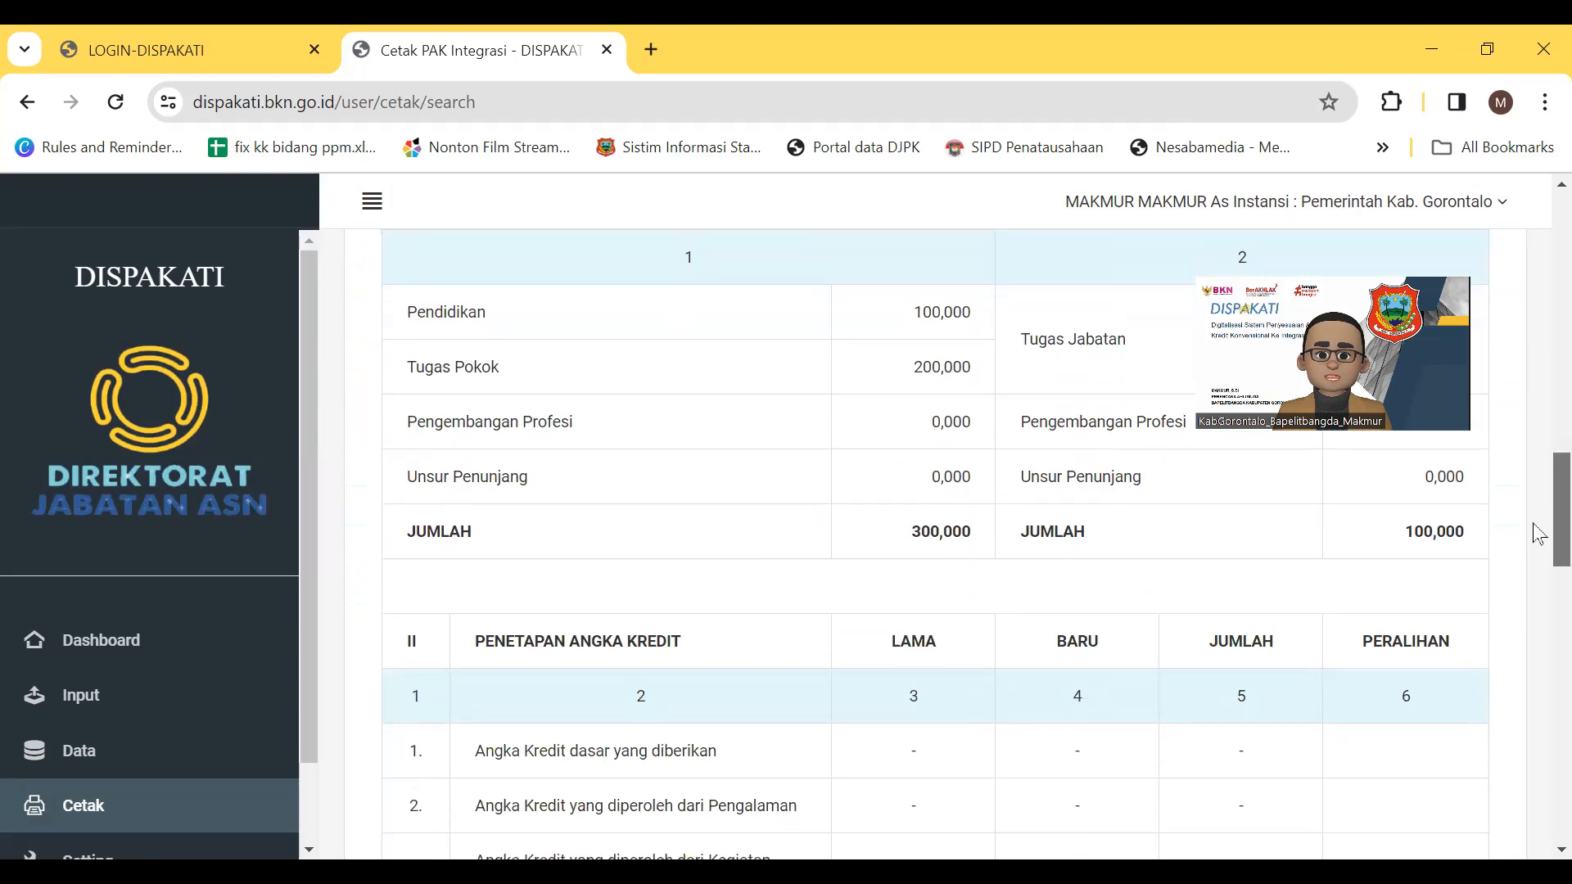
scroll(1539, 550, down, 2)
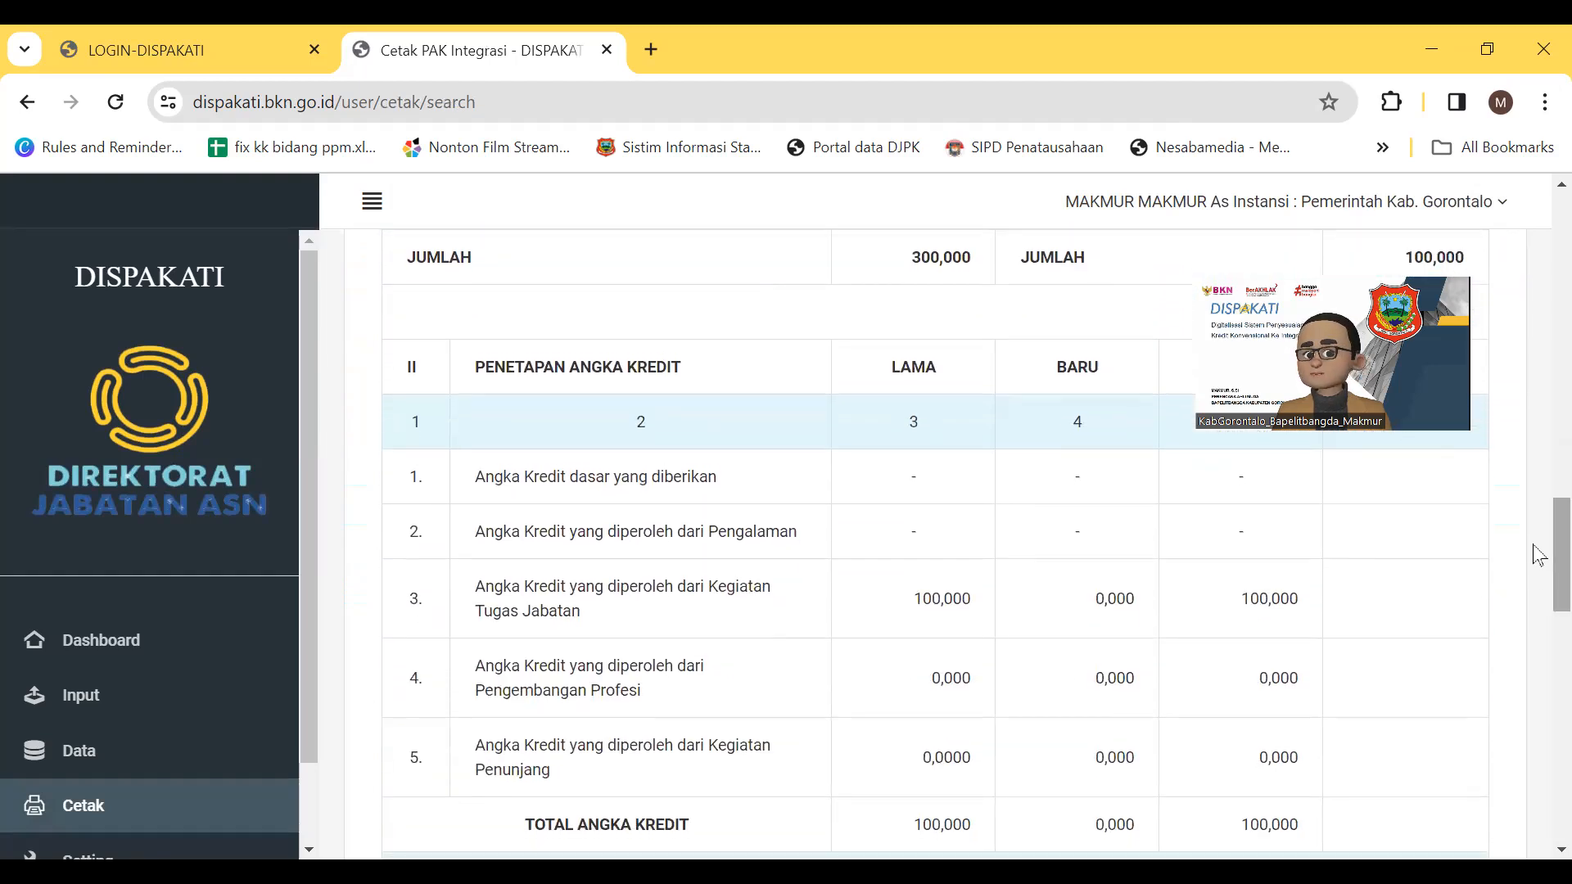
scroll(1539, 565, down, 3)
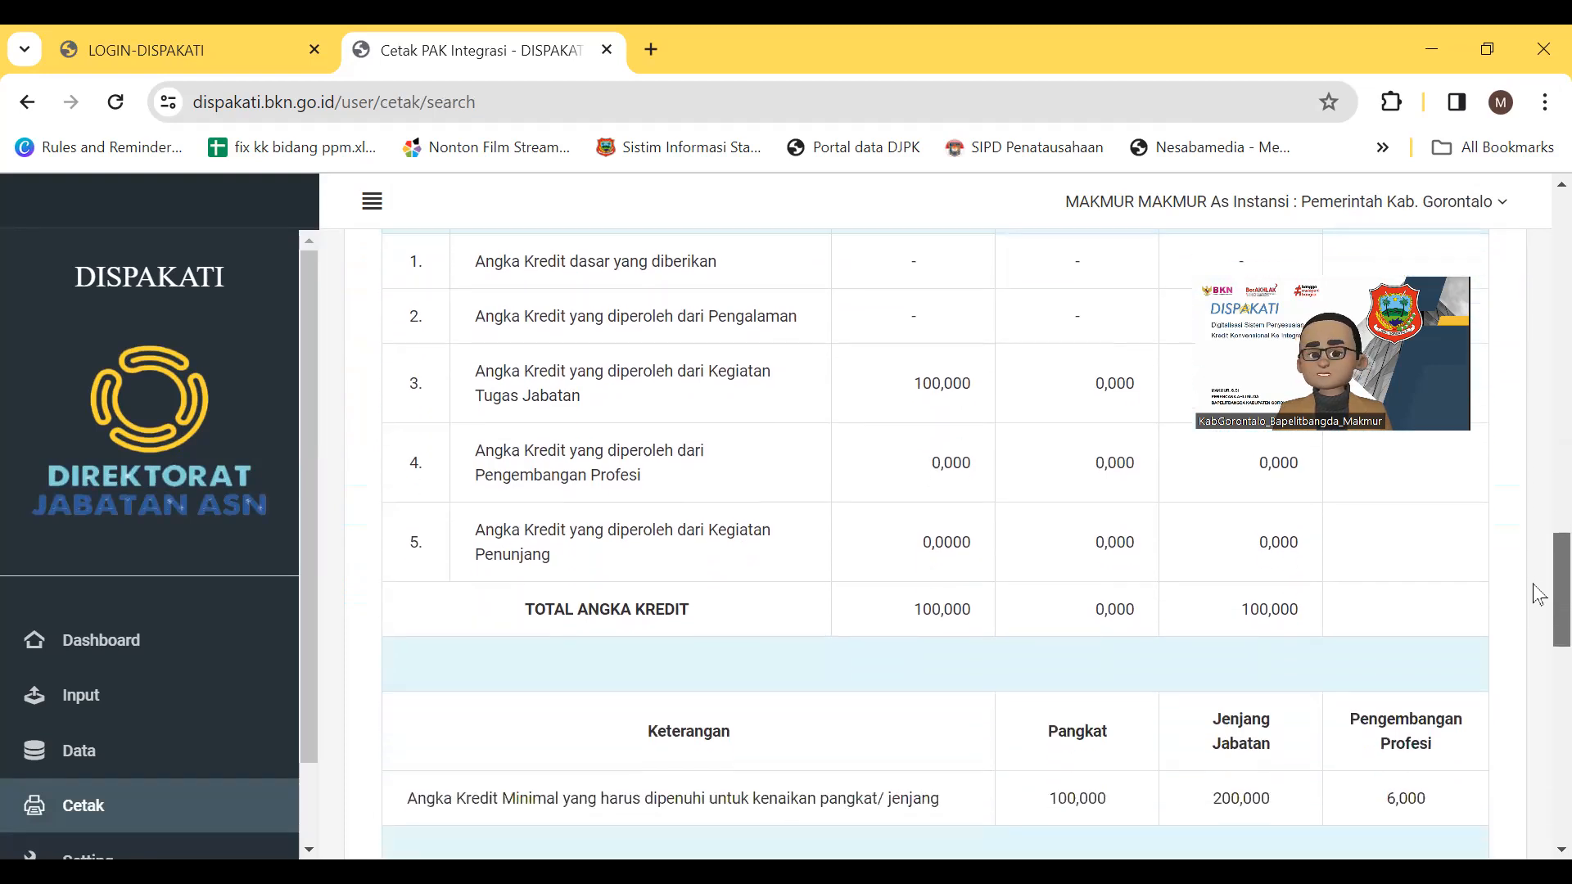
scroll(1539, 595, down, 2)
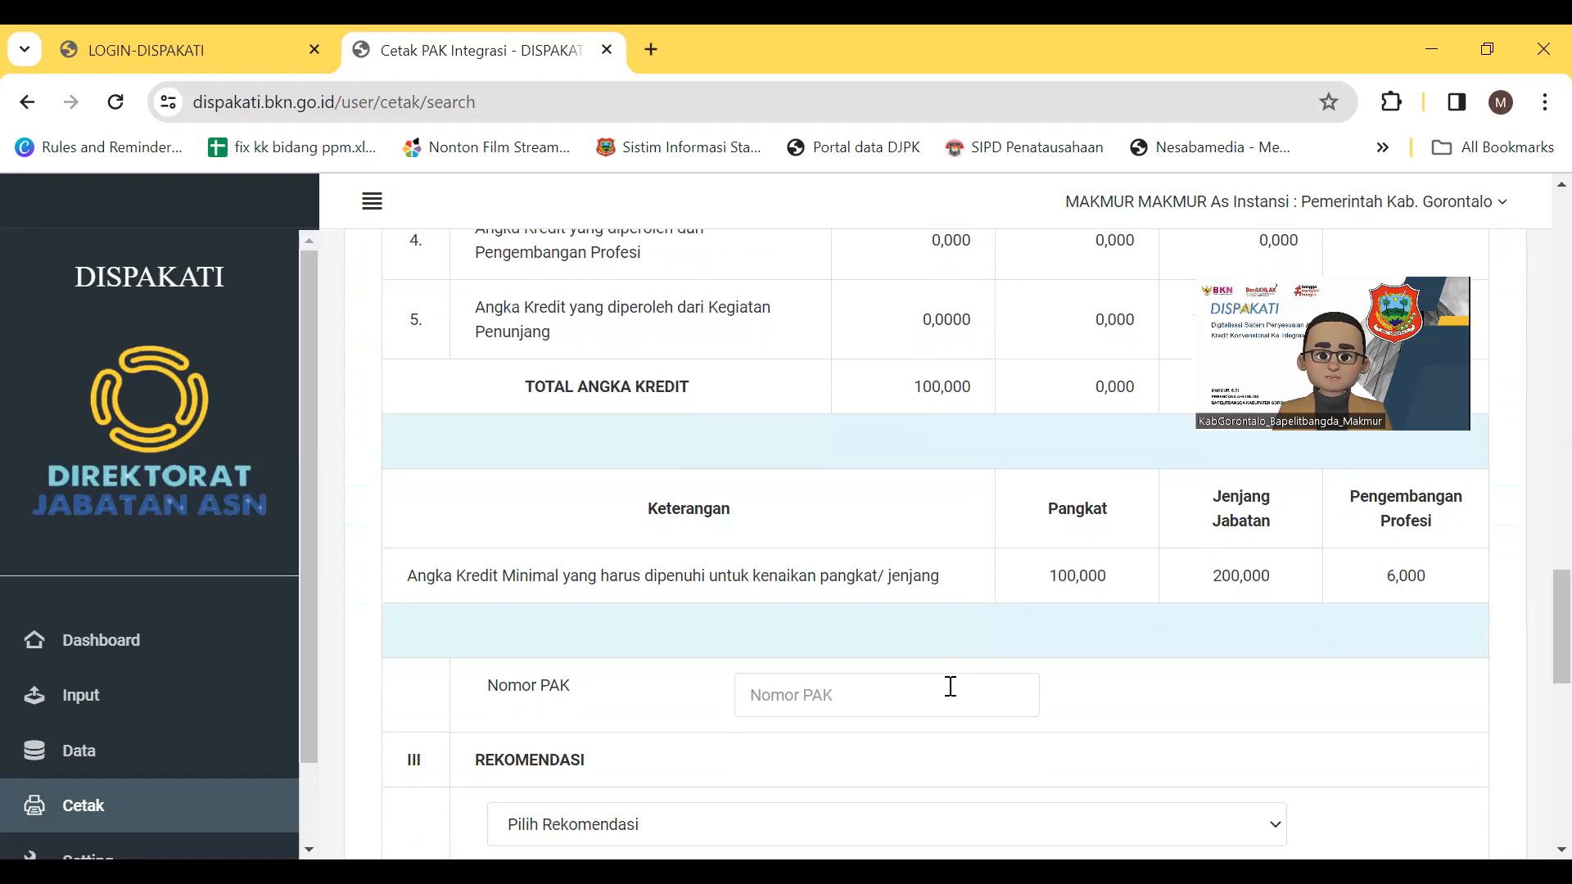
click(777, 696)
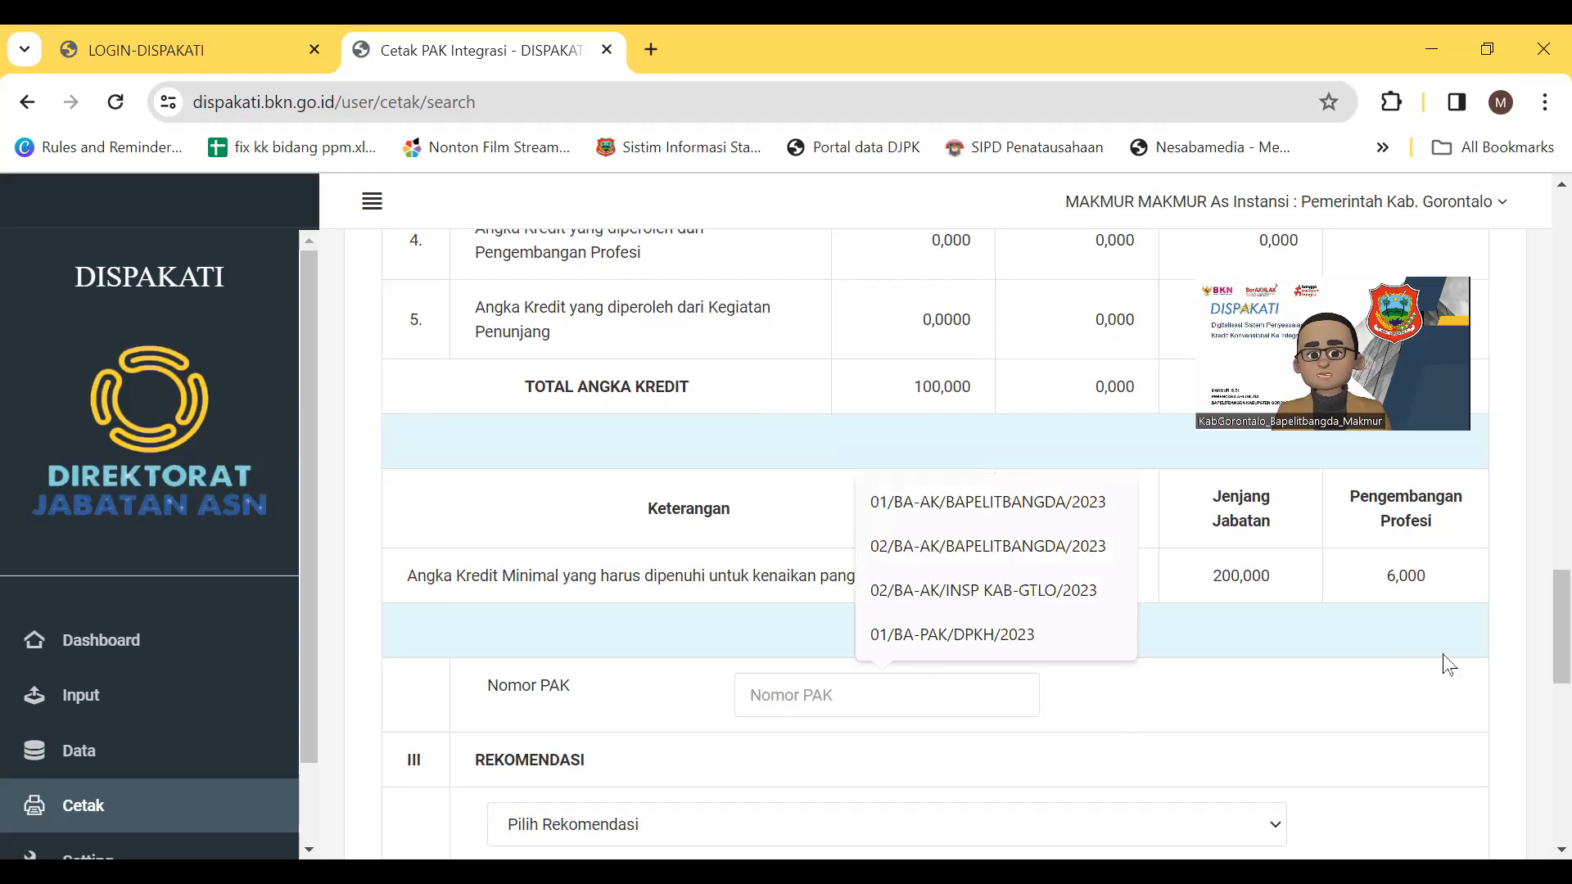
click(996, 503)
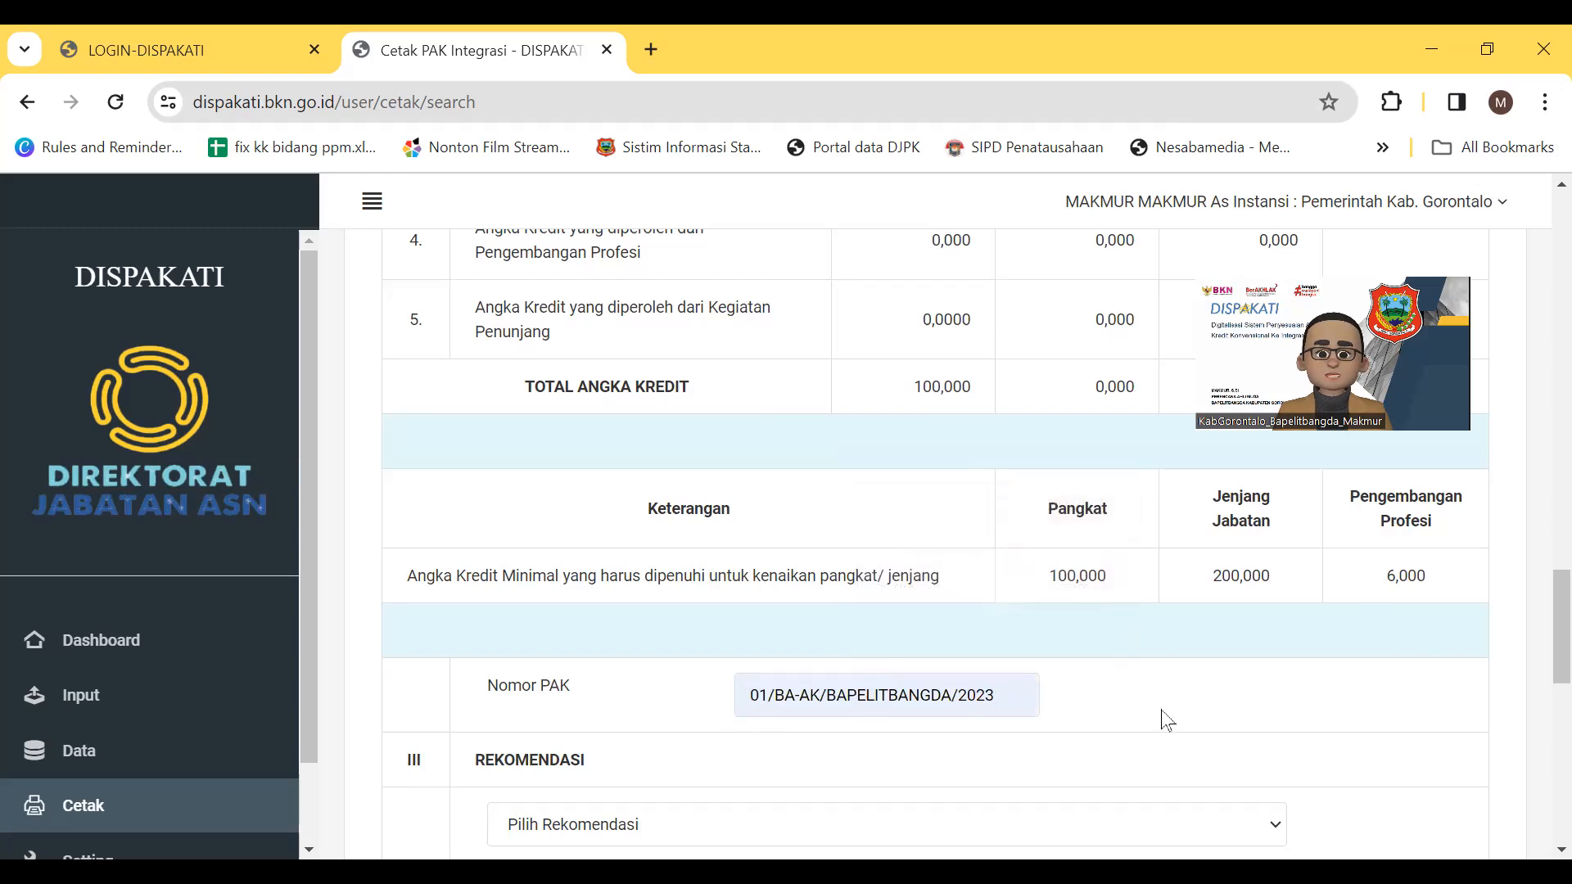
scroll(1167, 720, down, 2)
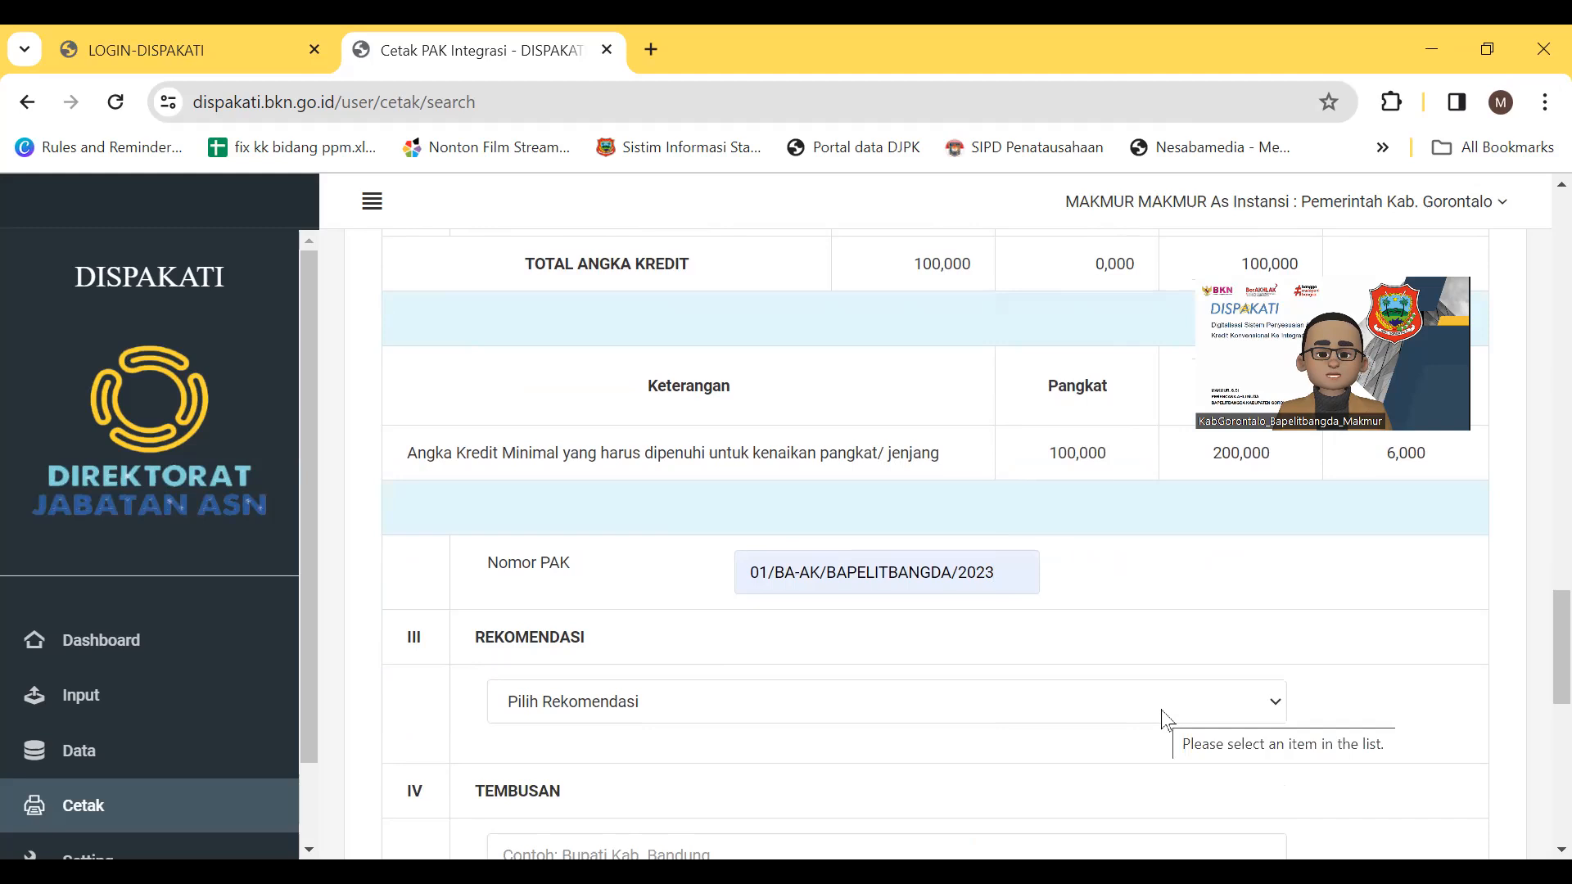
click(1163, 719)
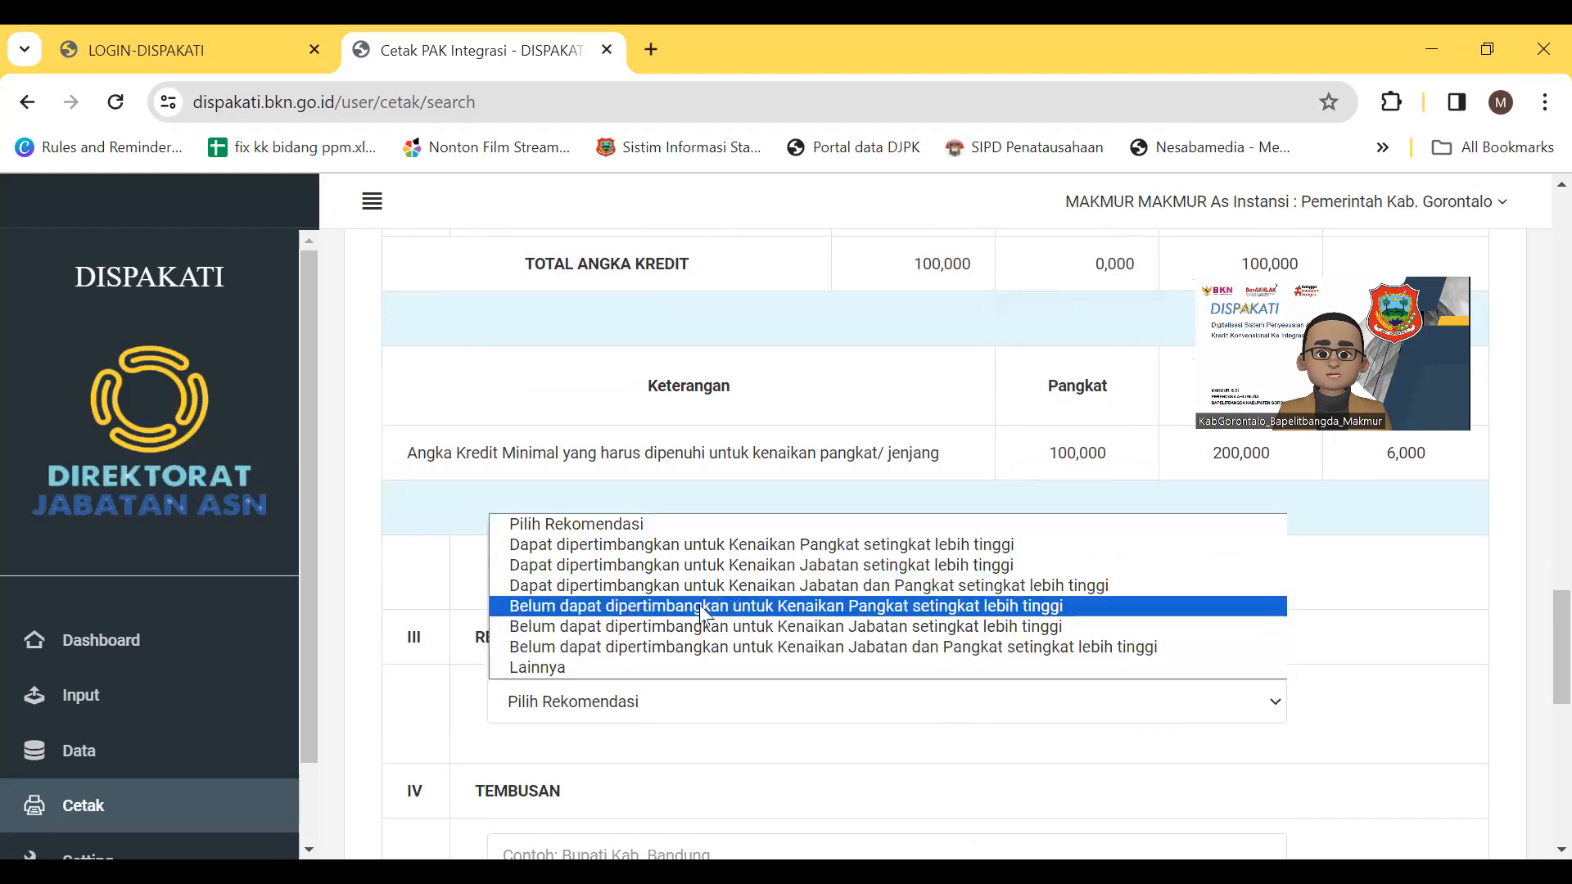
click(622, 610)
Add Tembusan recipients Bupati Kabupaten Gorontalo, Kepala Kantor Regional XI BKN and Kepala BKPSDM Kab. Gorontalo
scroll(1382, 718, down, 3)
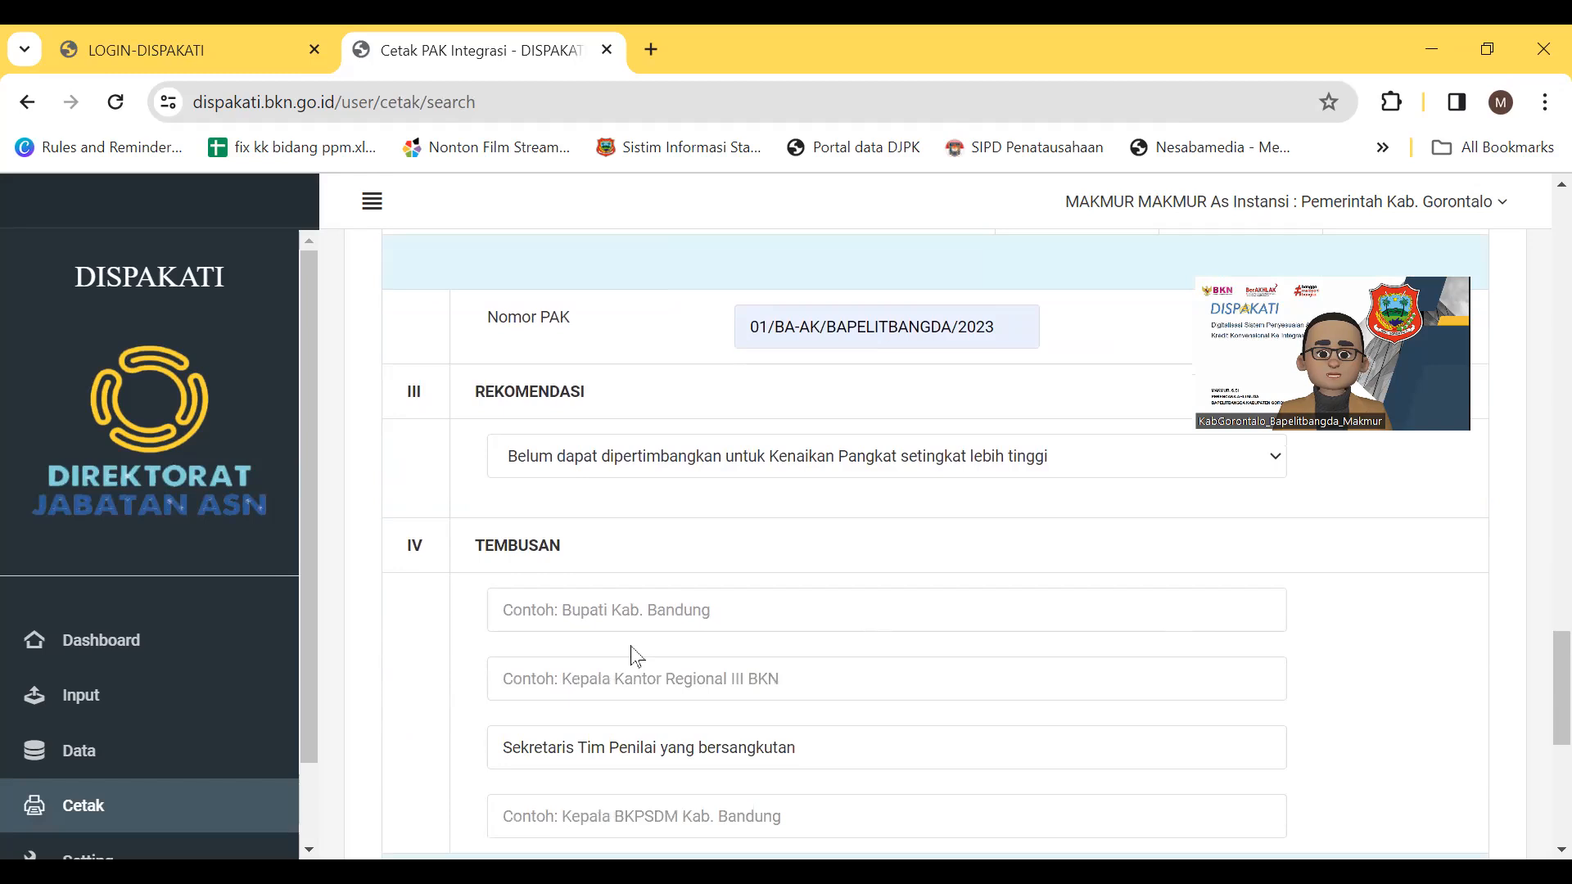
click(525, 602)
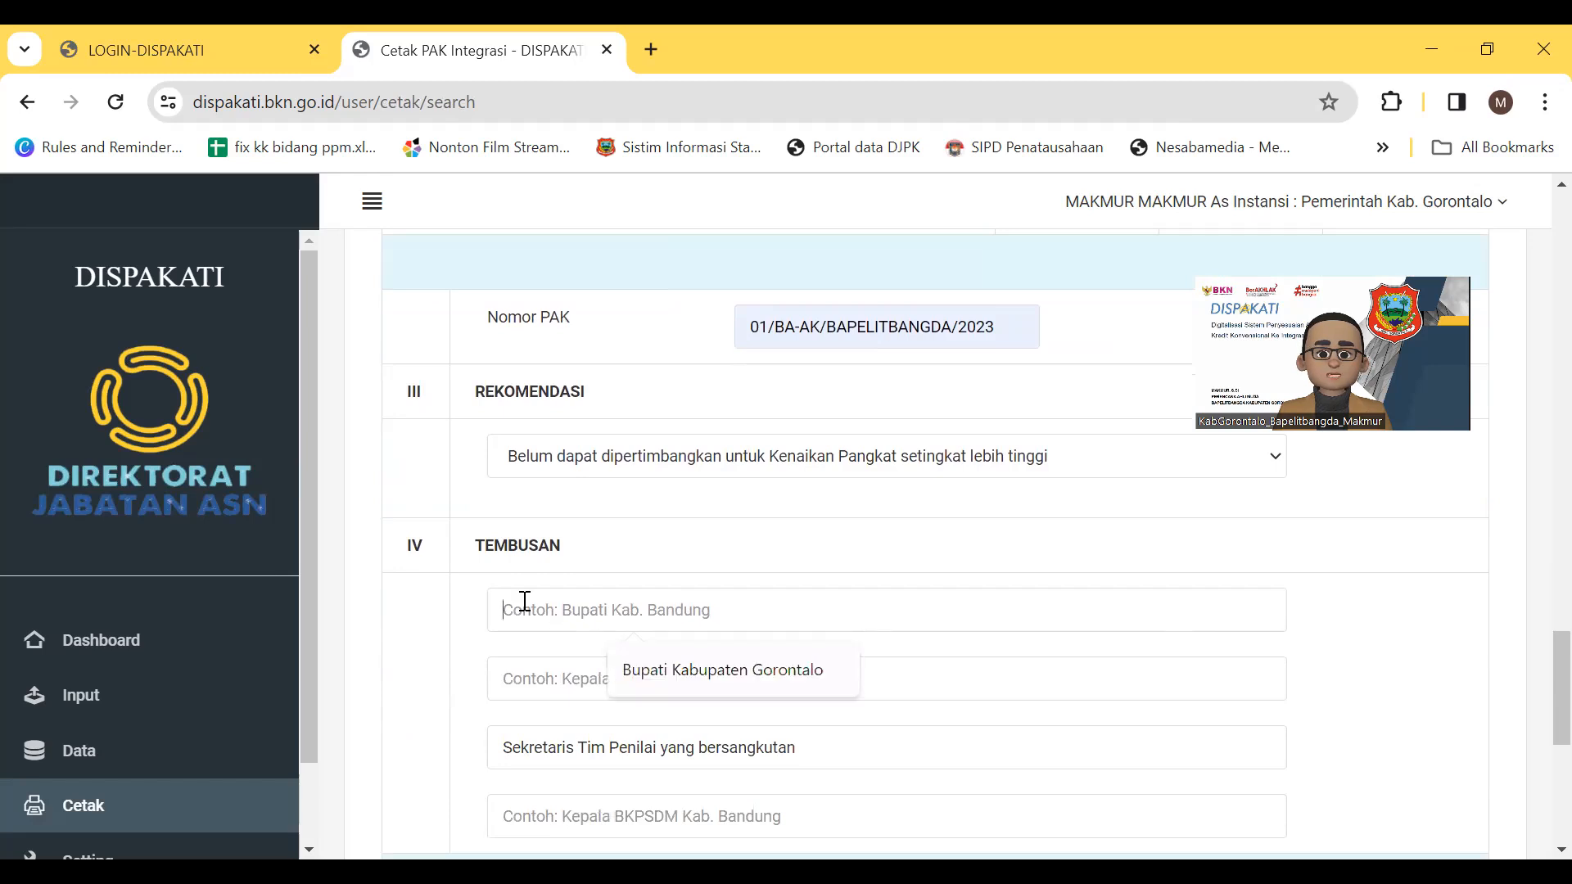
click(698, 678)
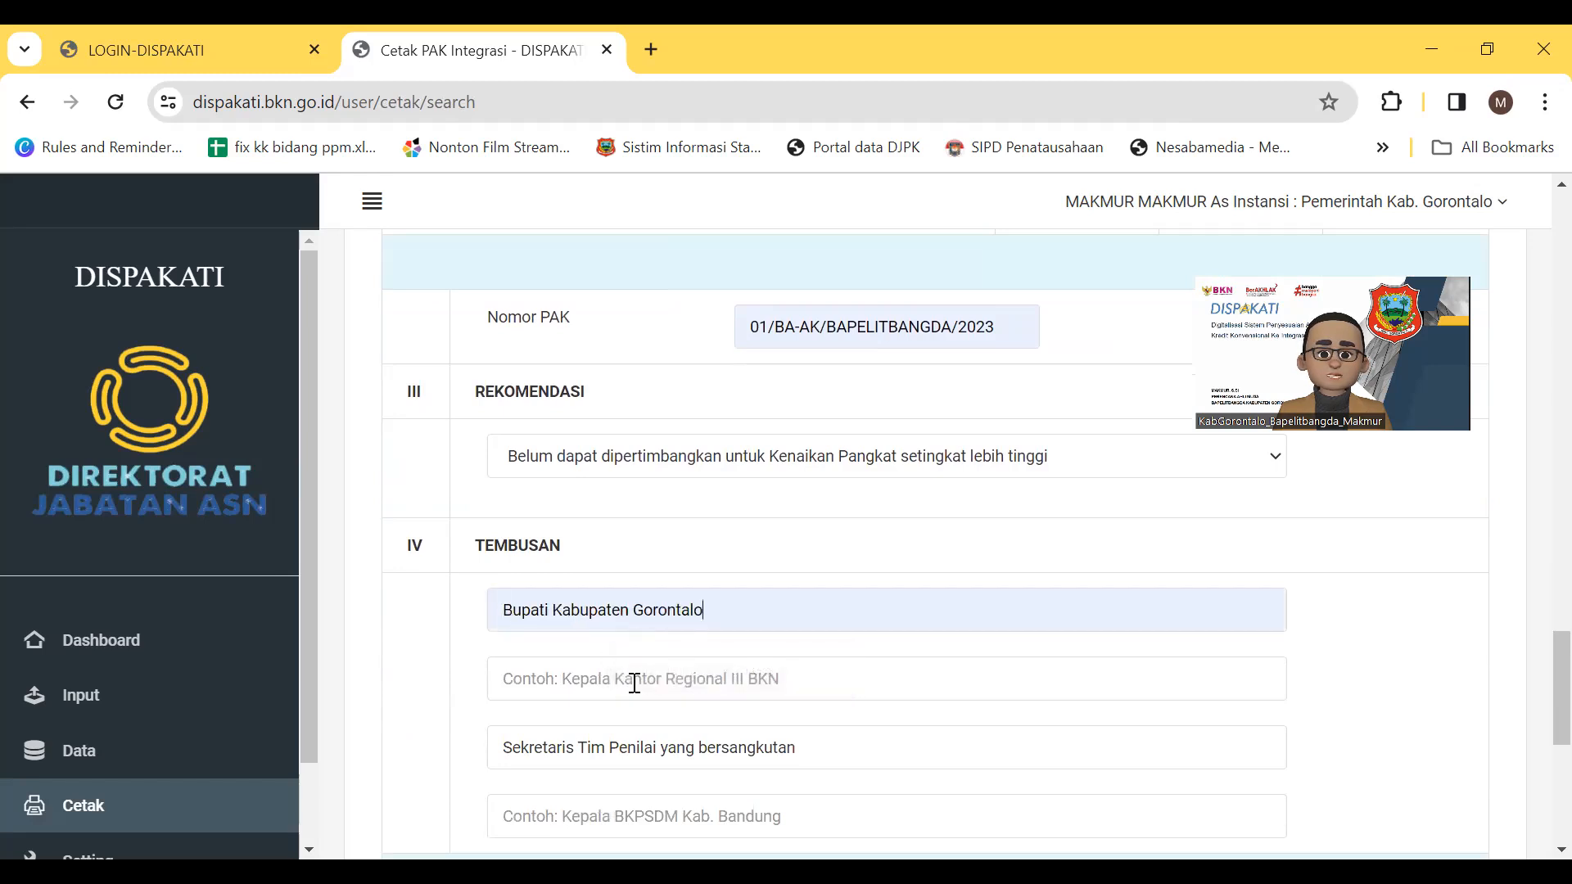
click(635, 682)
click(649, 741)
click(597, 816)
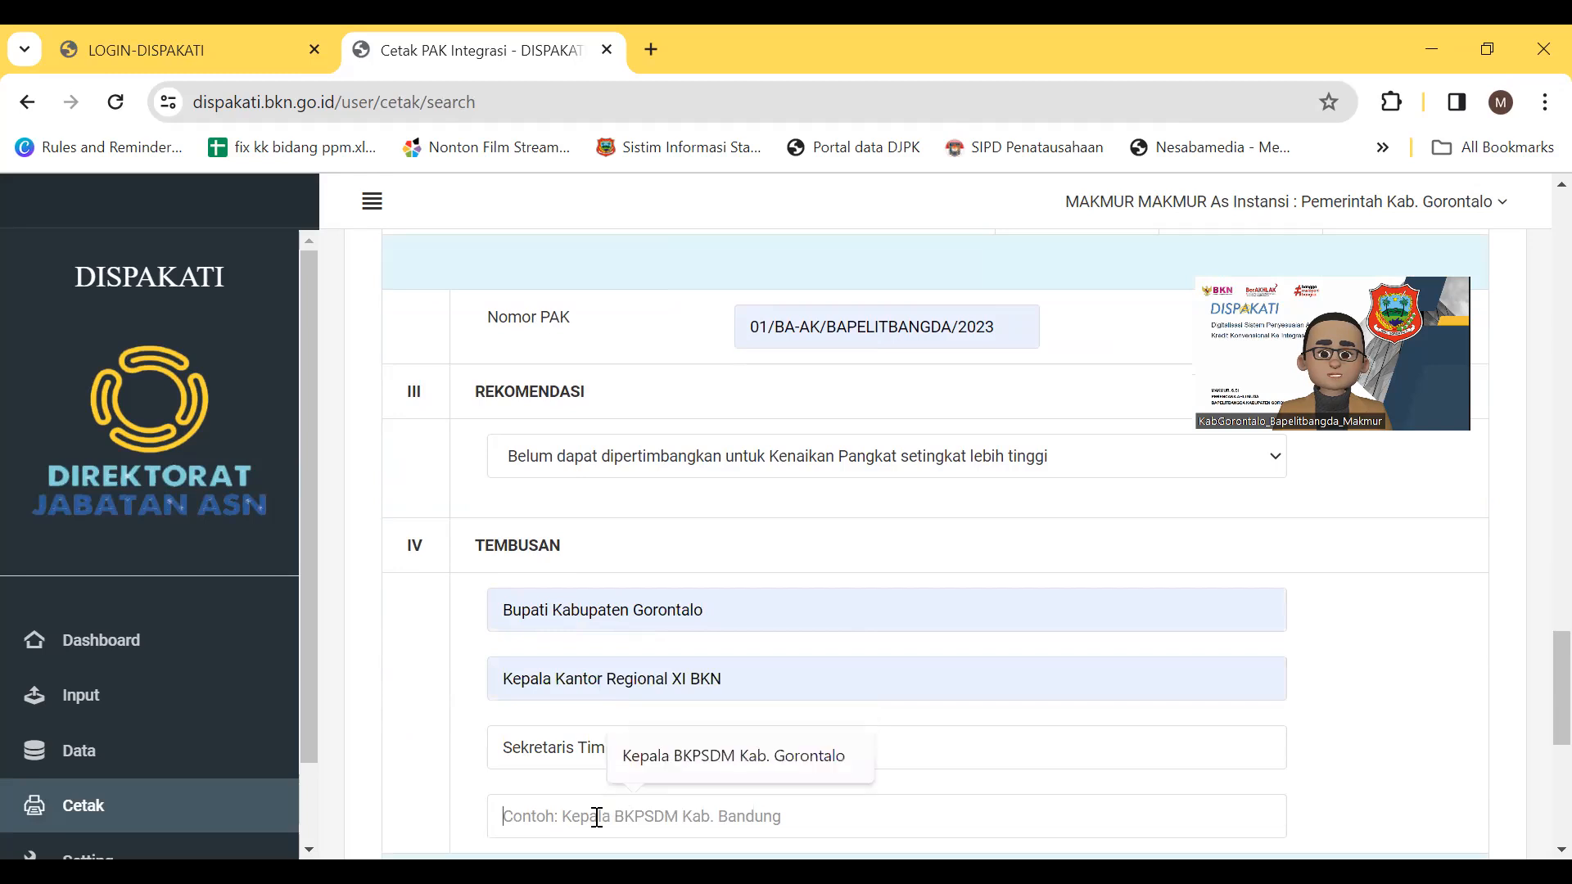
click(686, 756)
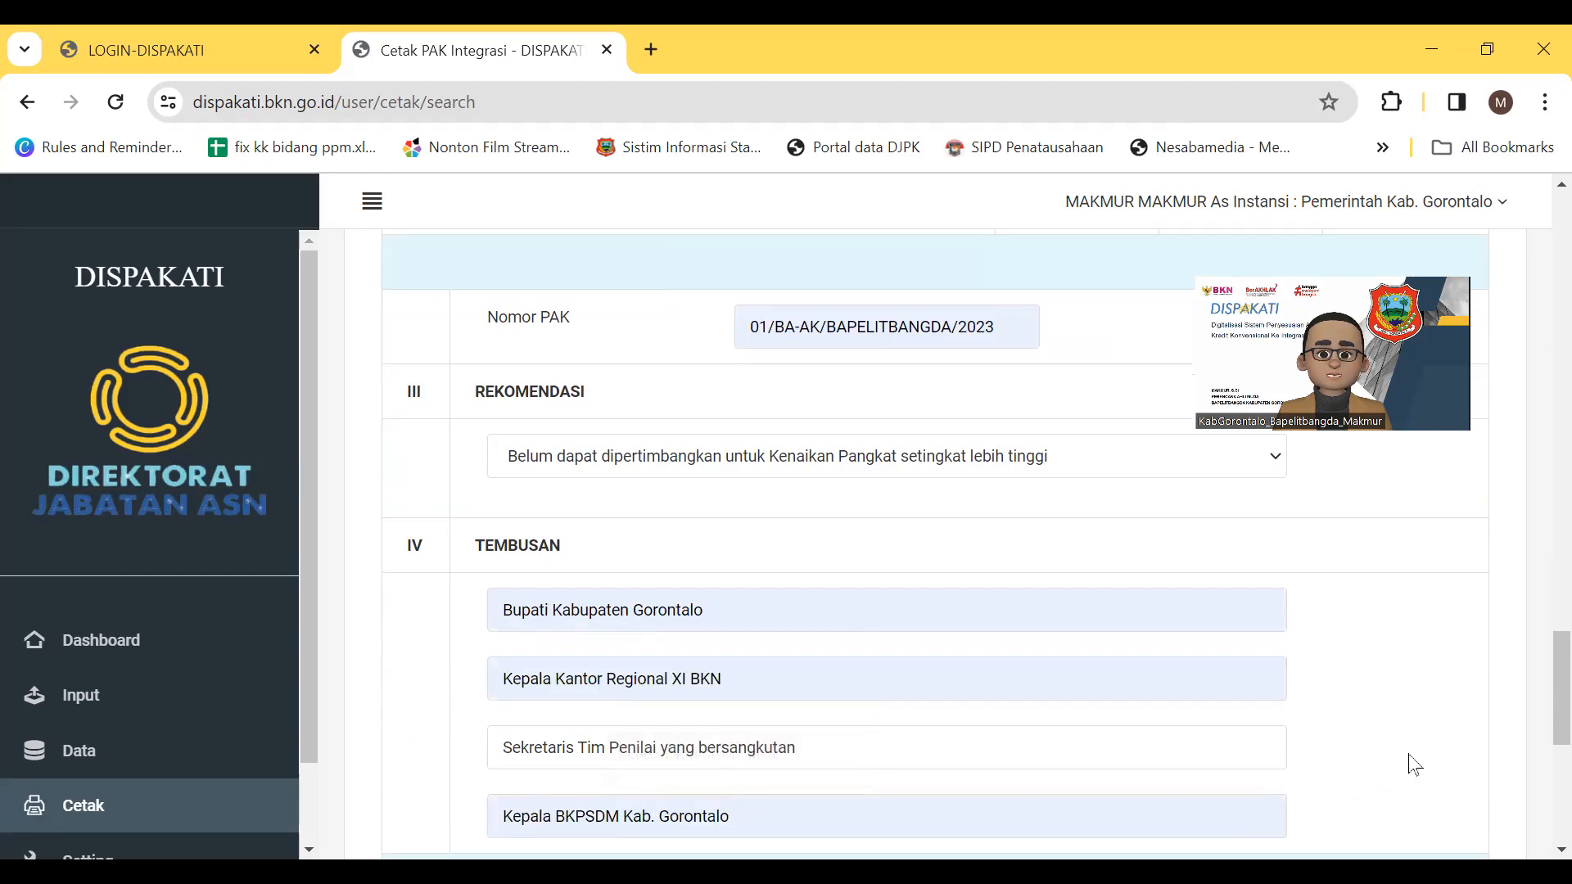
scroll(1414, 763, down, 4)
scroll(912, 508, up, 2)
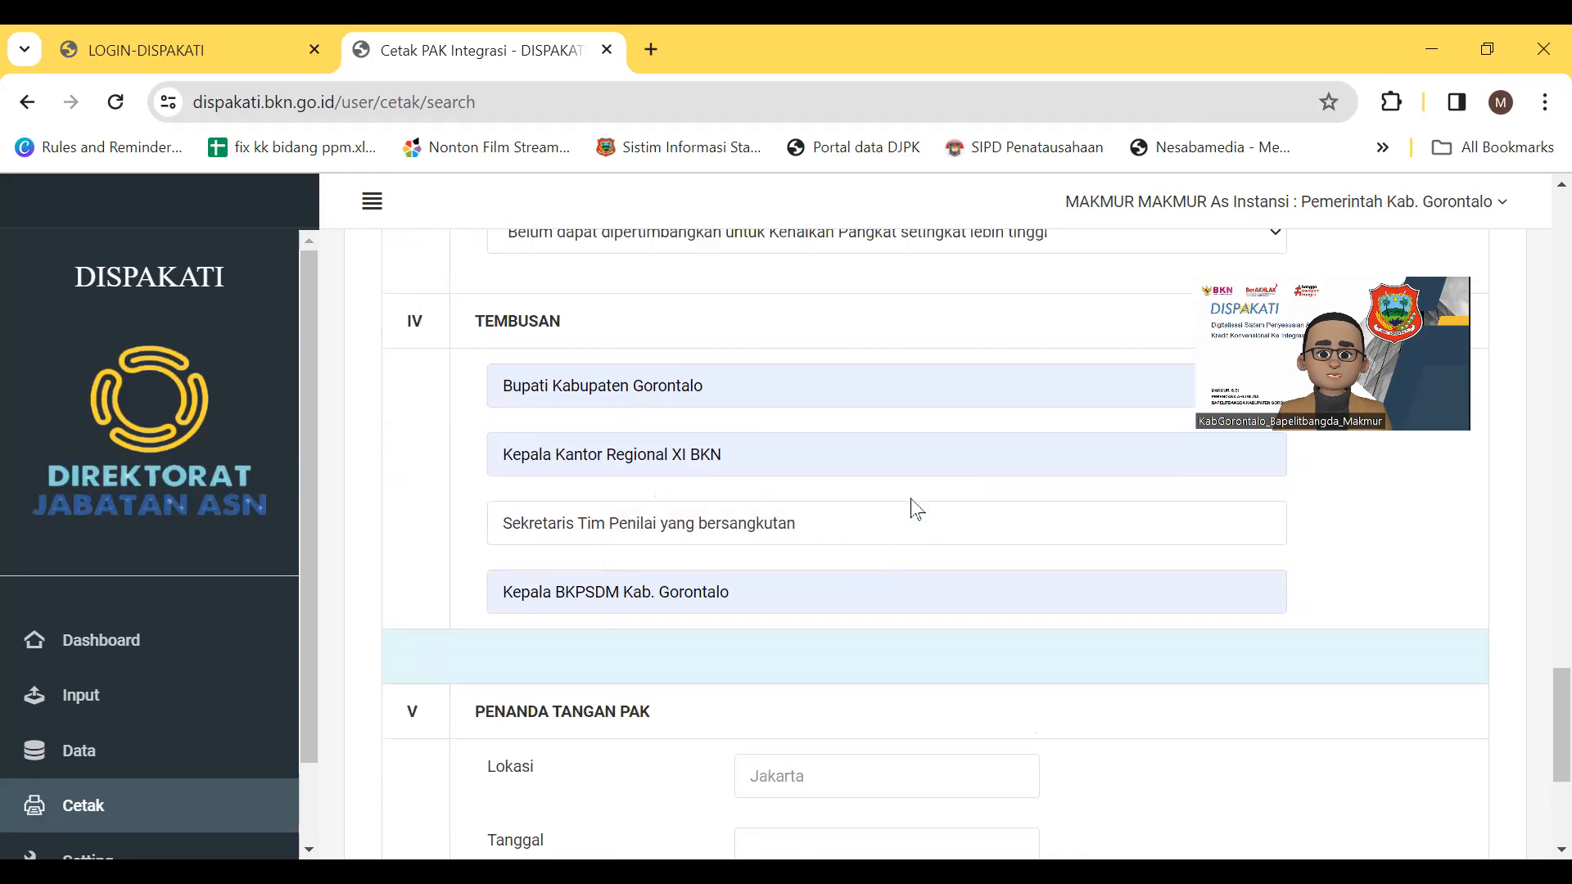
scroll(917, 509, up, 3)
scroll(912, 508, down, 2)
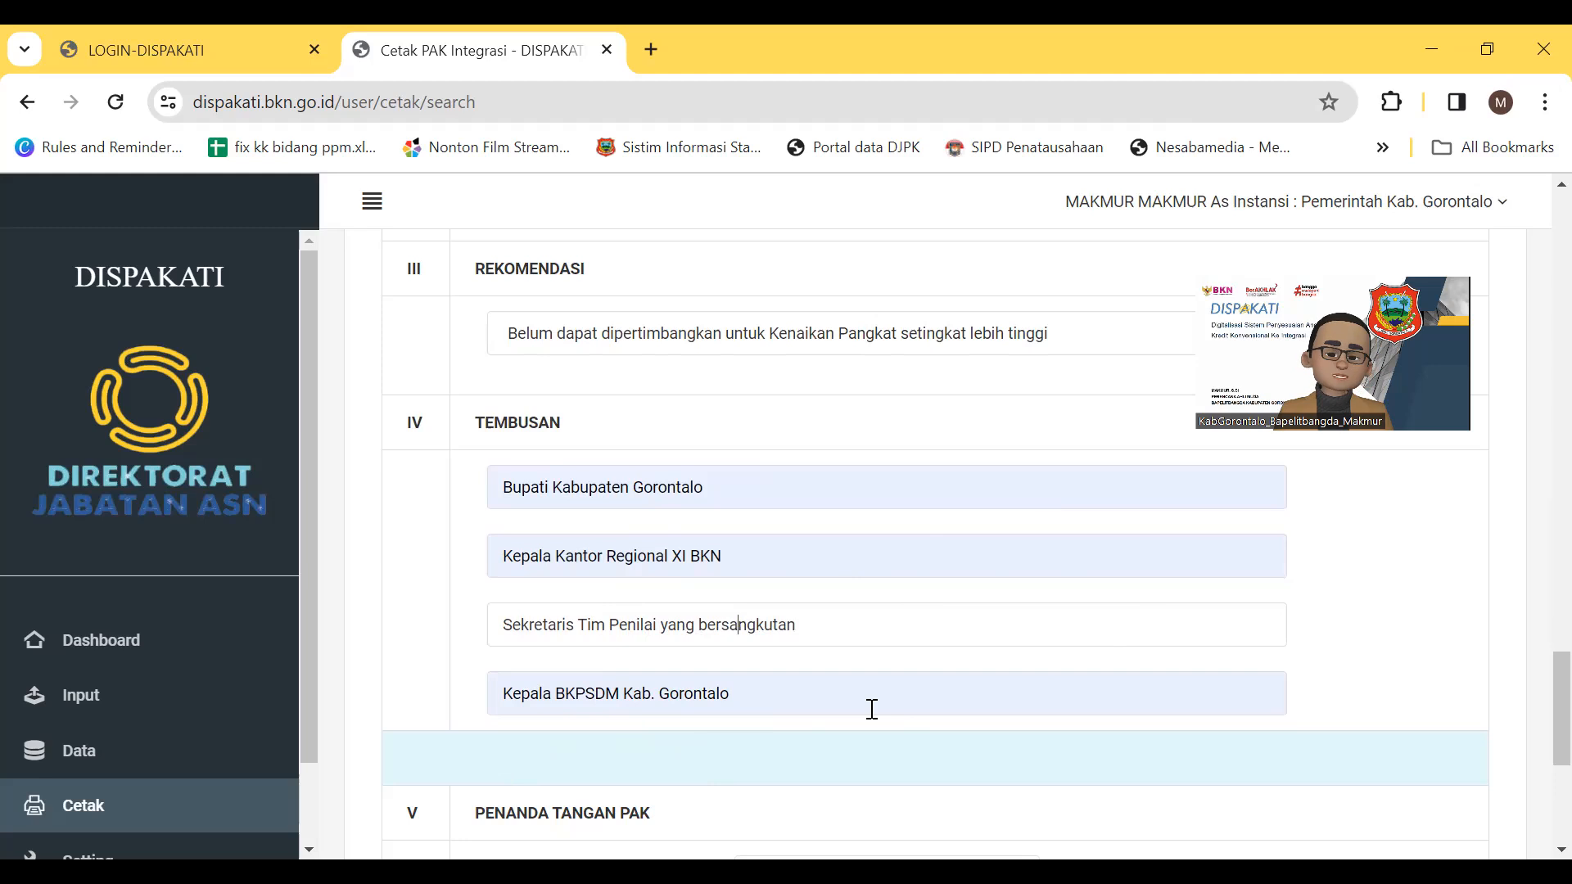
scroll(872, 709, down, 5)
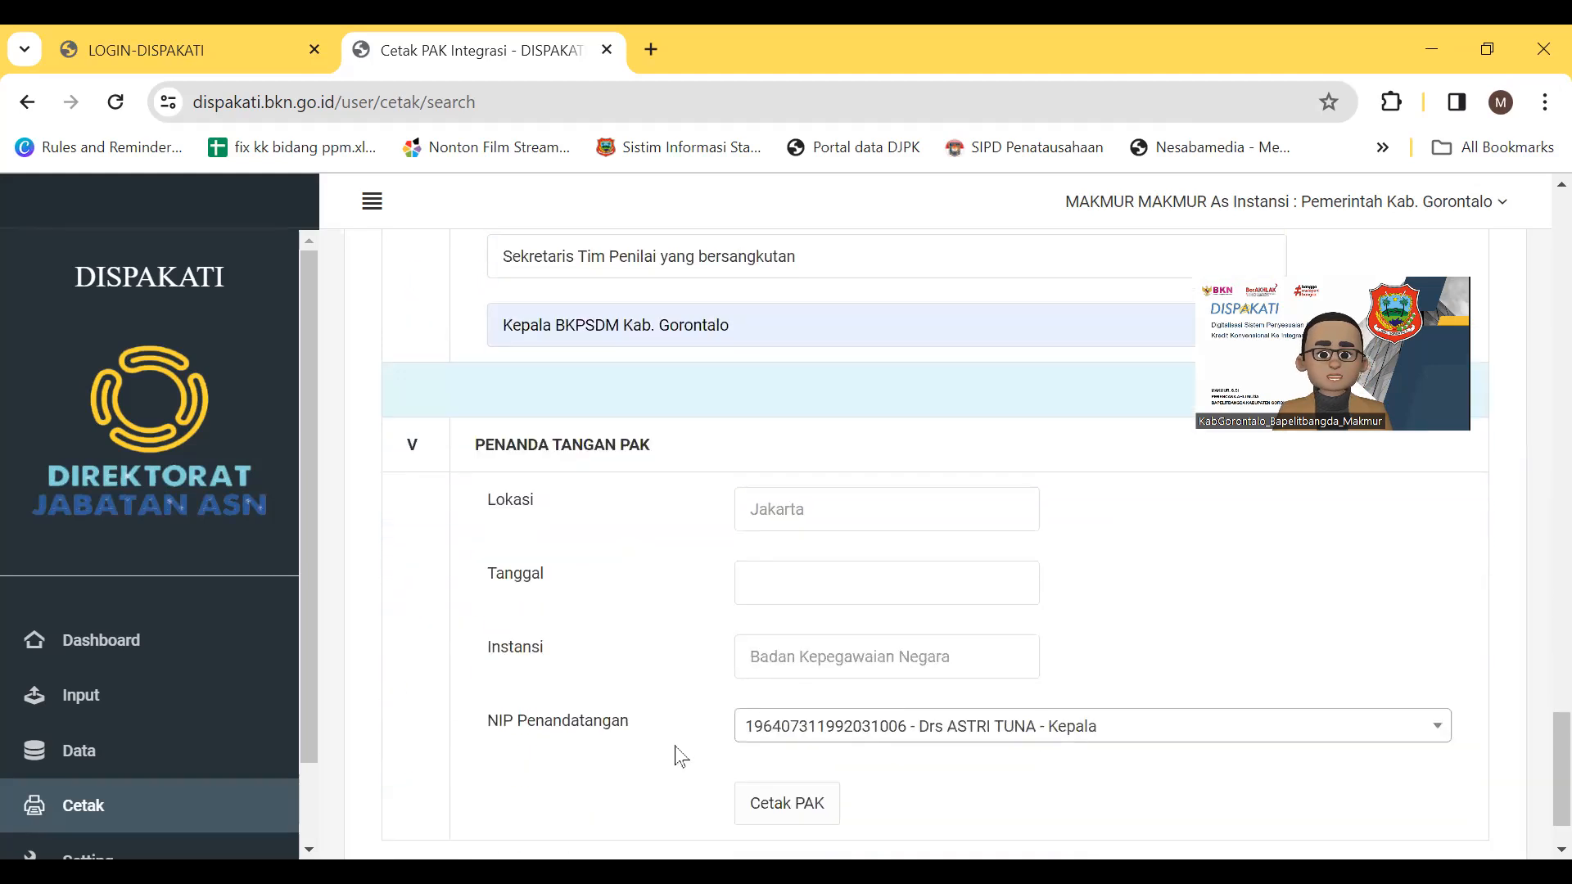
Set the signing location to Limboto and the signing date to 11 December 2023
click(802, 511)
click(889, 571)
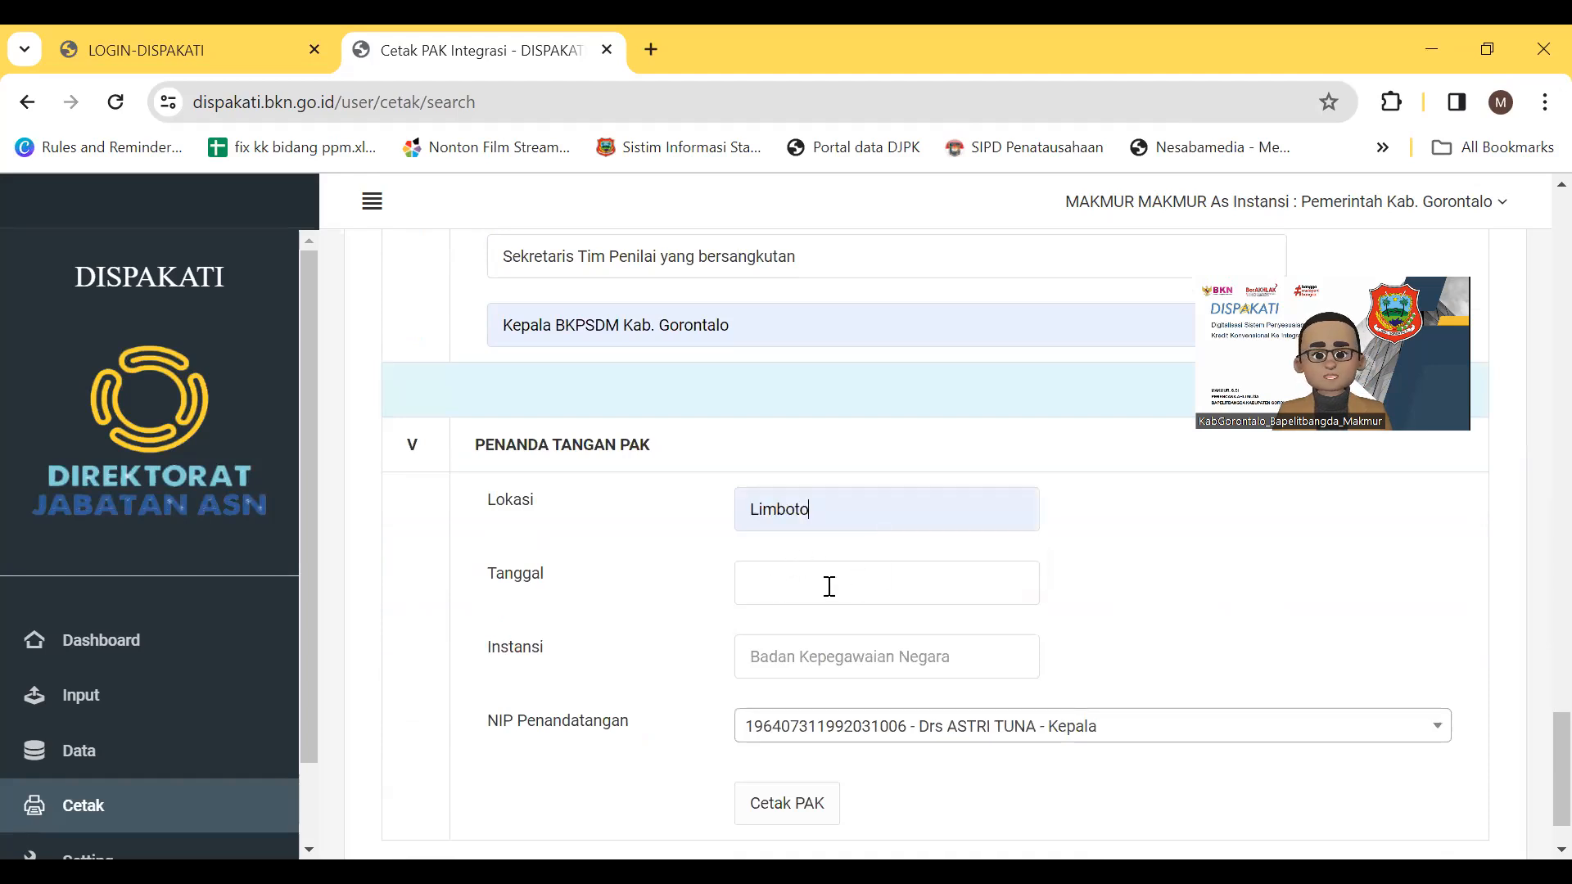
click(759, 590)
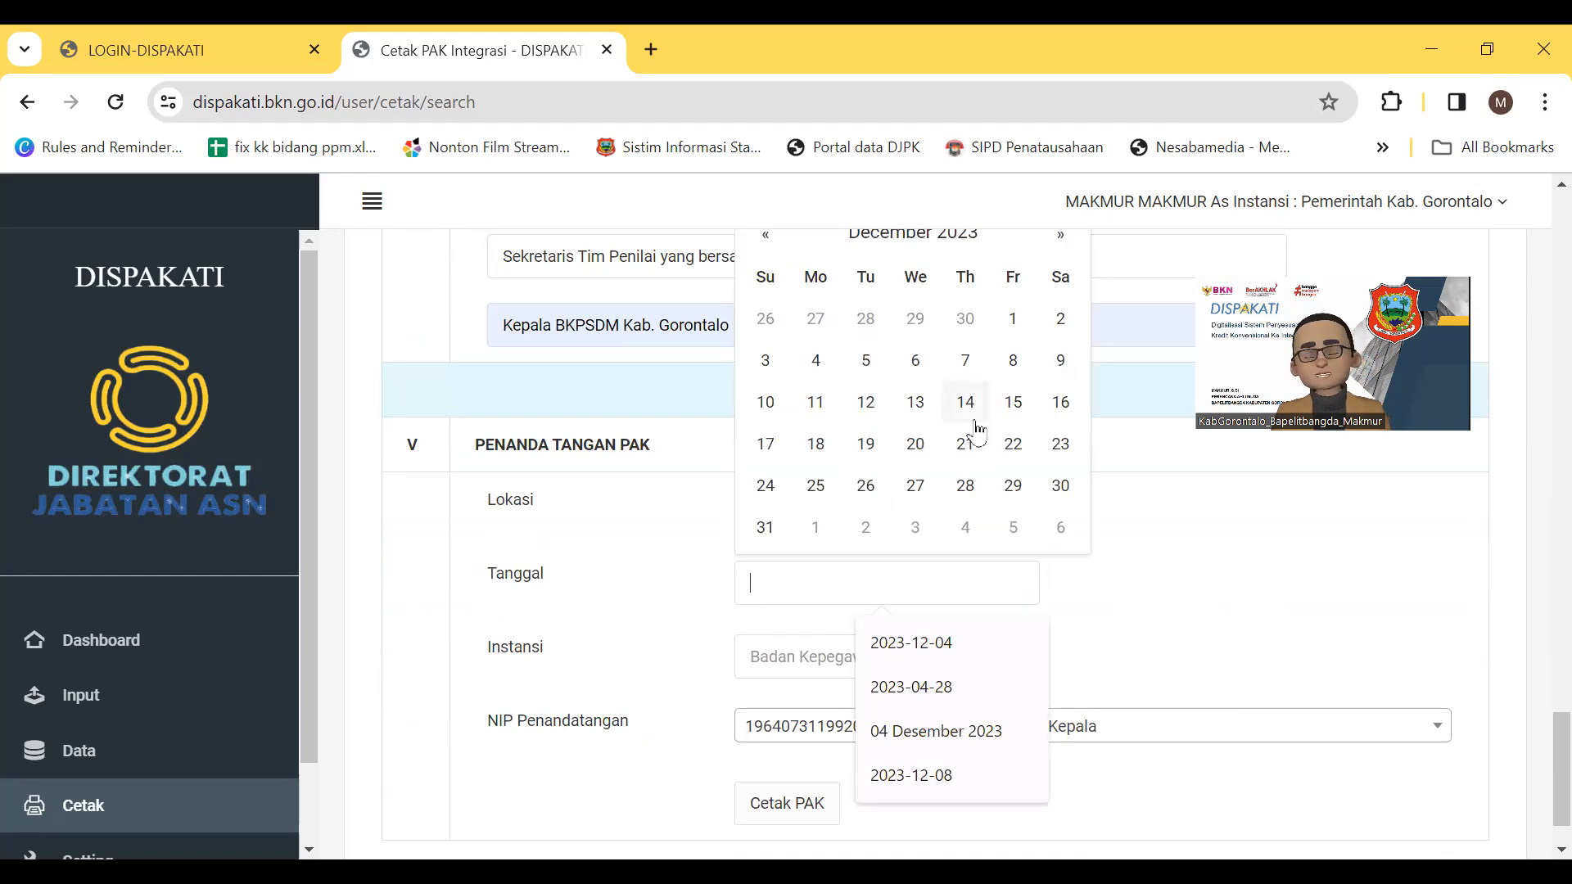
scroll(751, 485, up, 3)
click(767, 483)
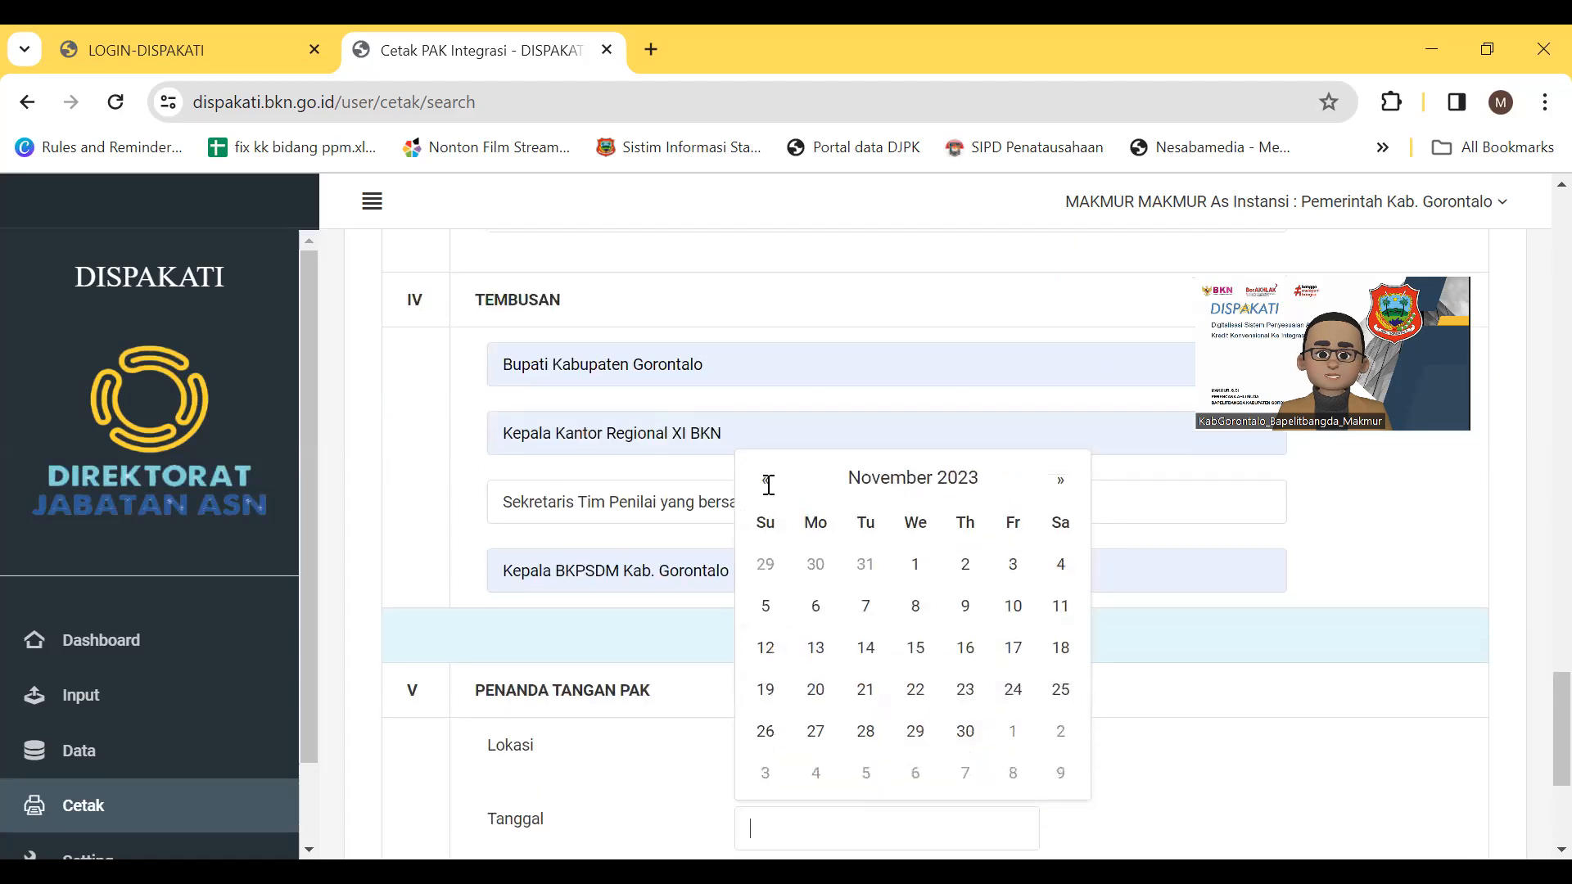
click(1061, 482)
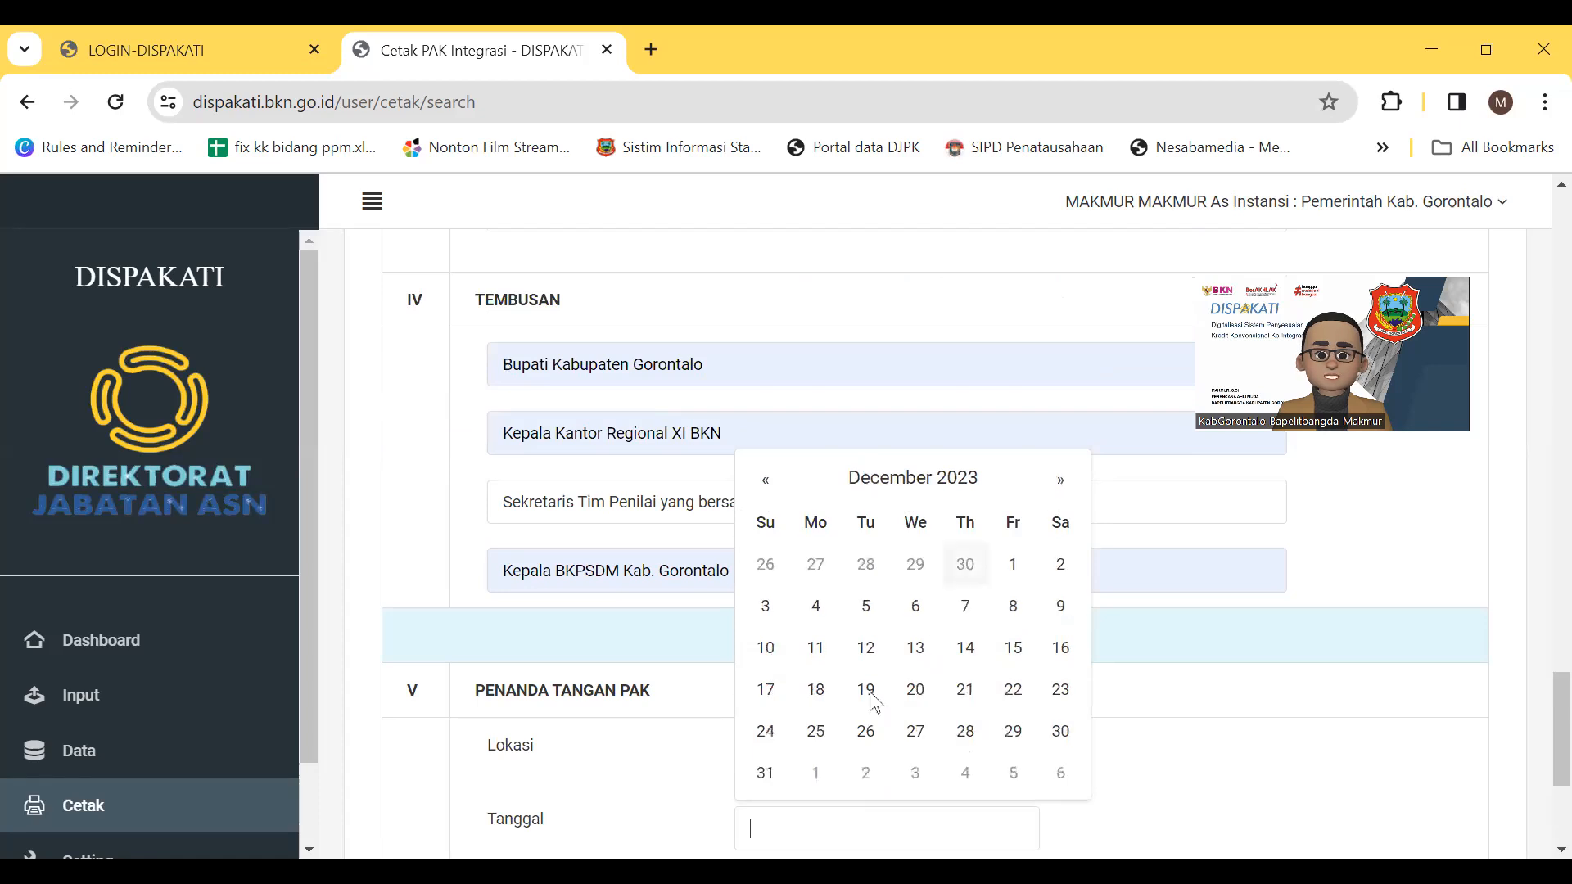
click(815, 662)
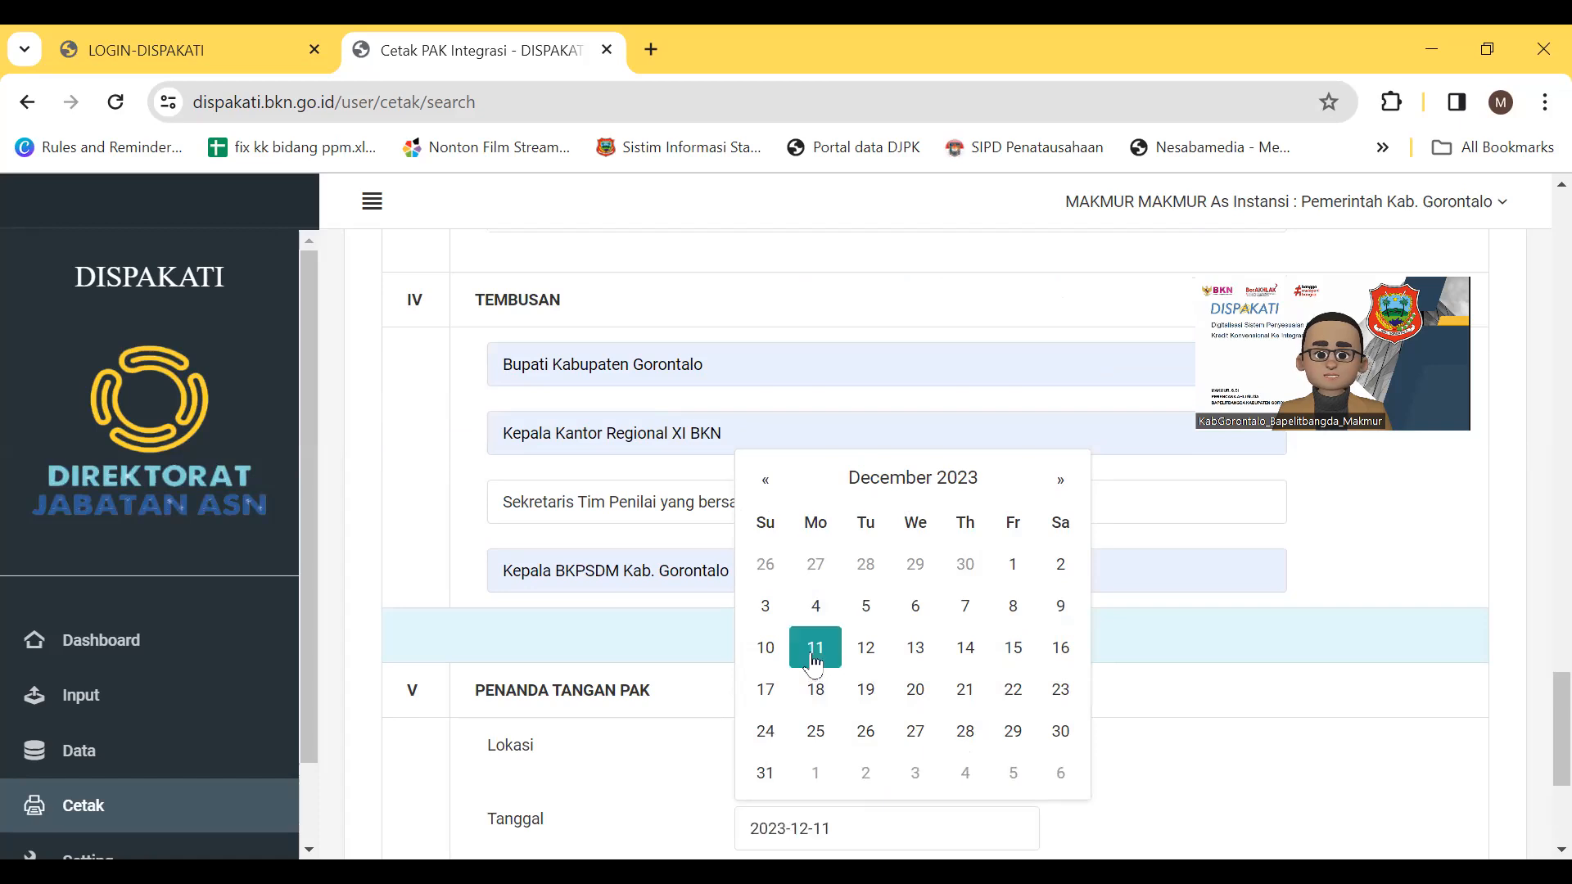
click(1217, 758)
scroll(1220, 760, down, 4)
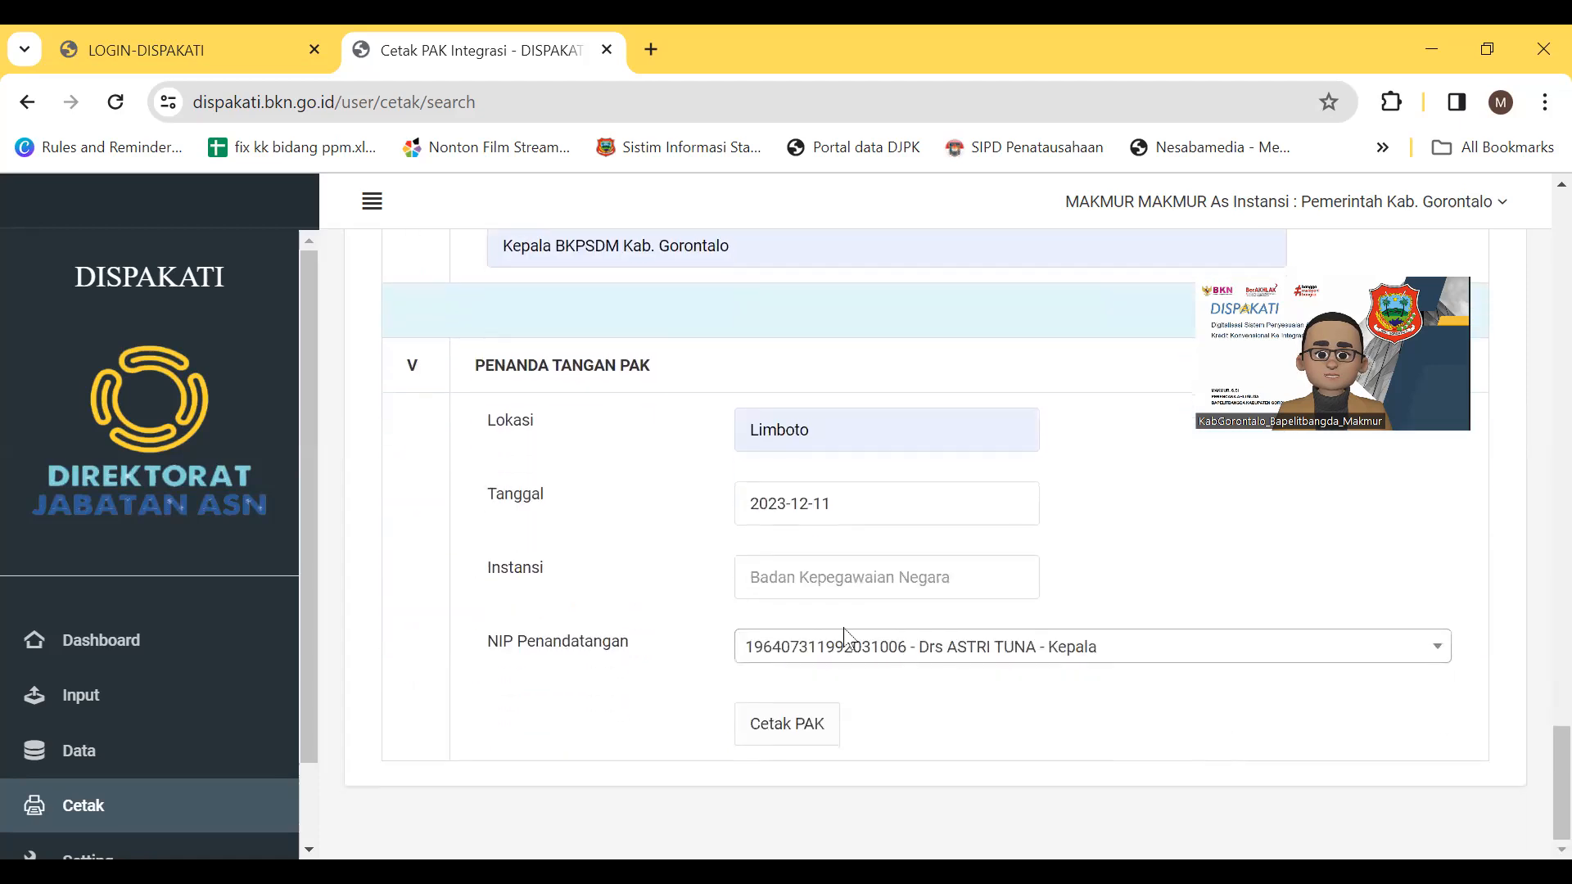
Set Instansi to Badan Perencanaan, Penelitian dan Pengembangan Daerah and choose its head as signatory
click(816, 578)
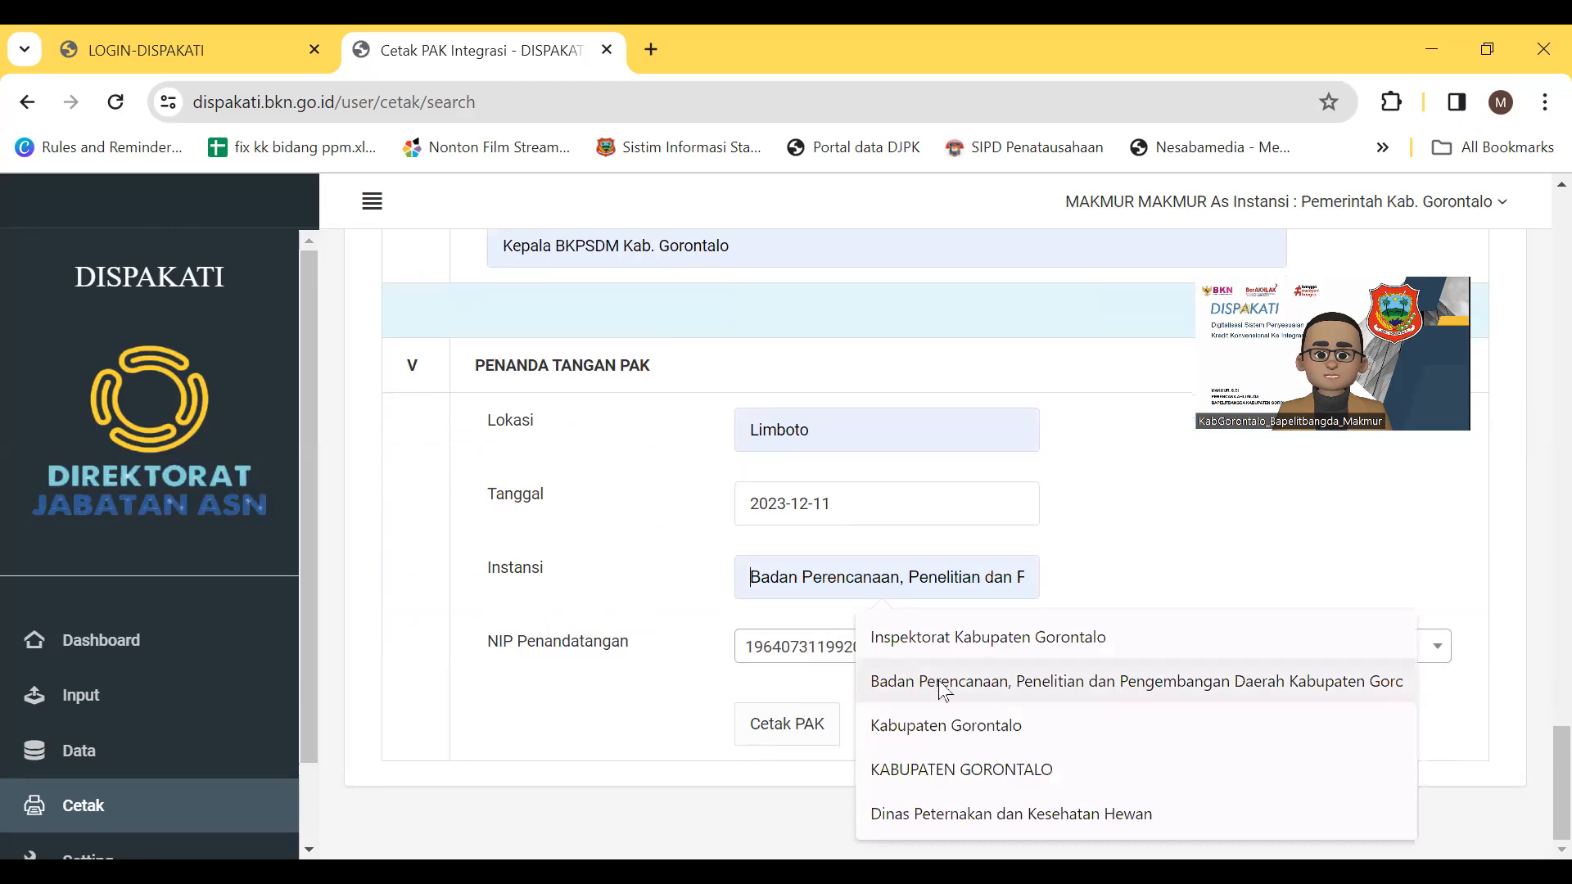
click(1052, 681)
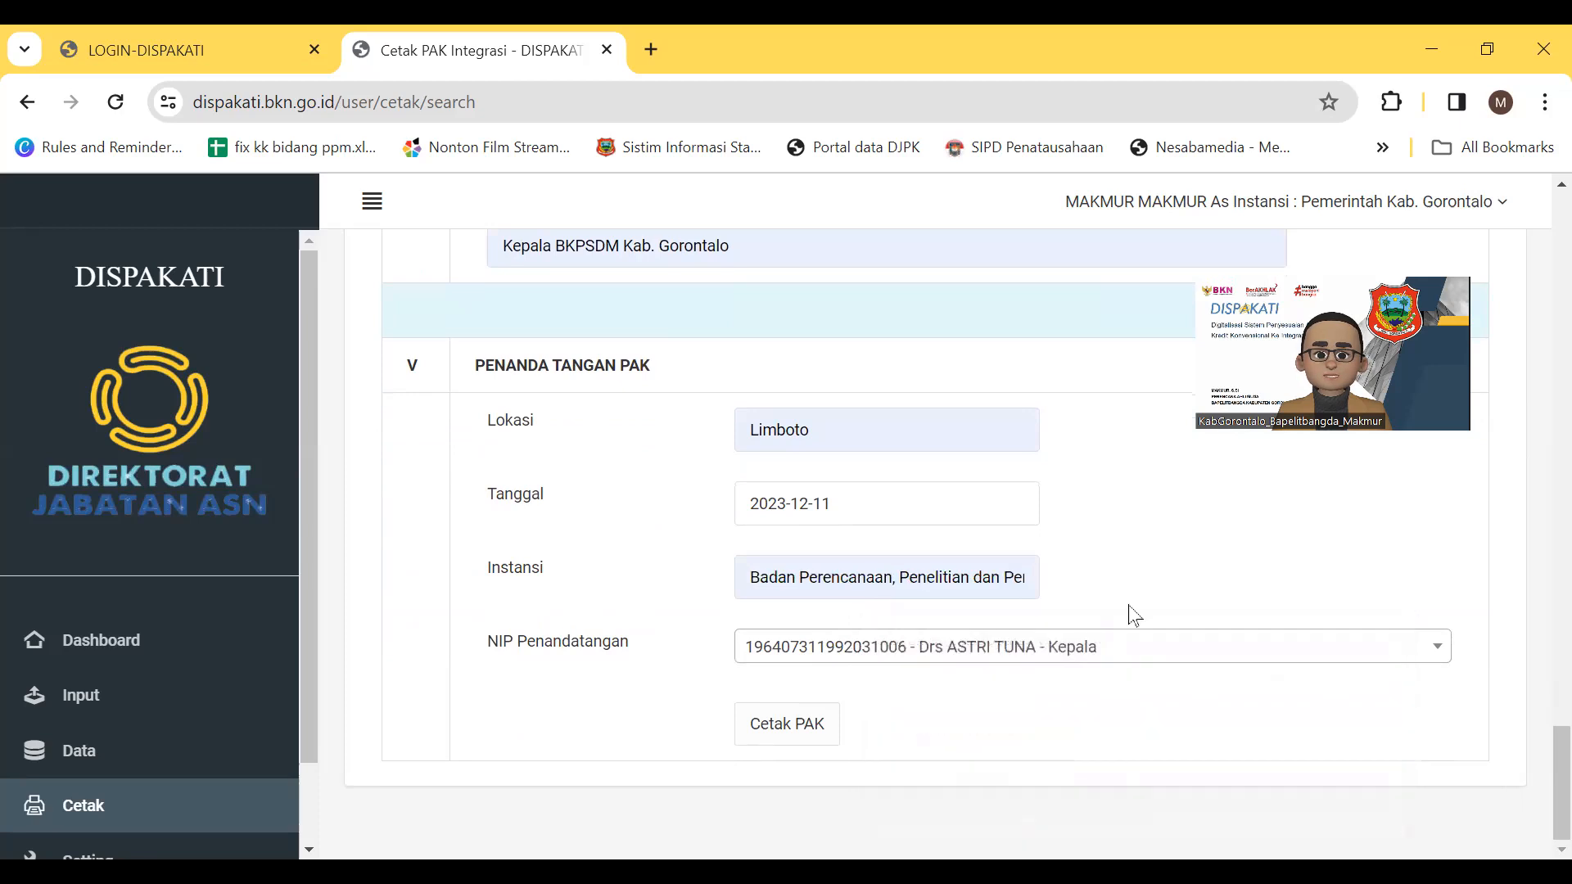
click(983, 658)
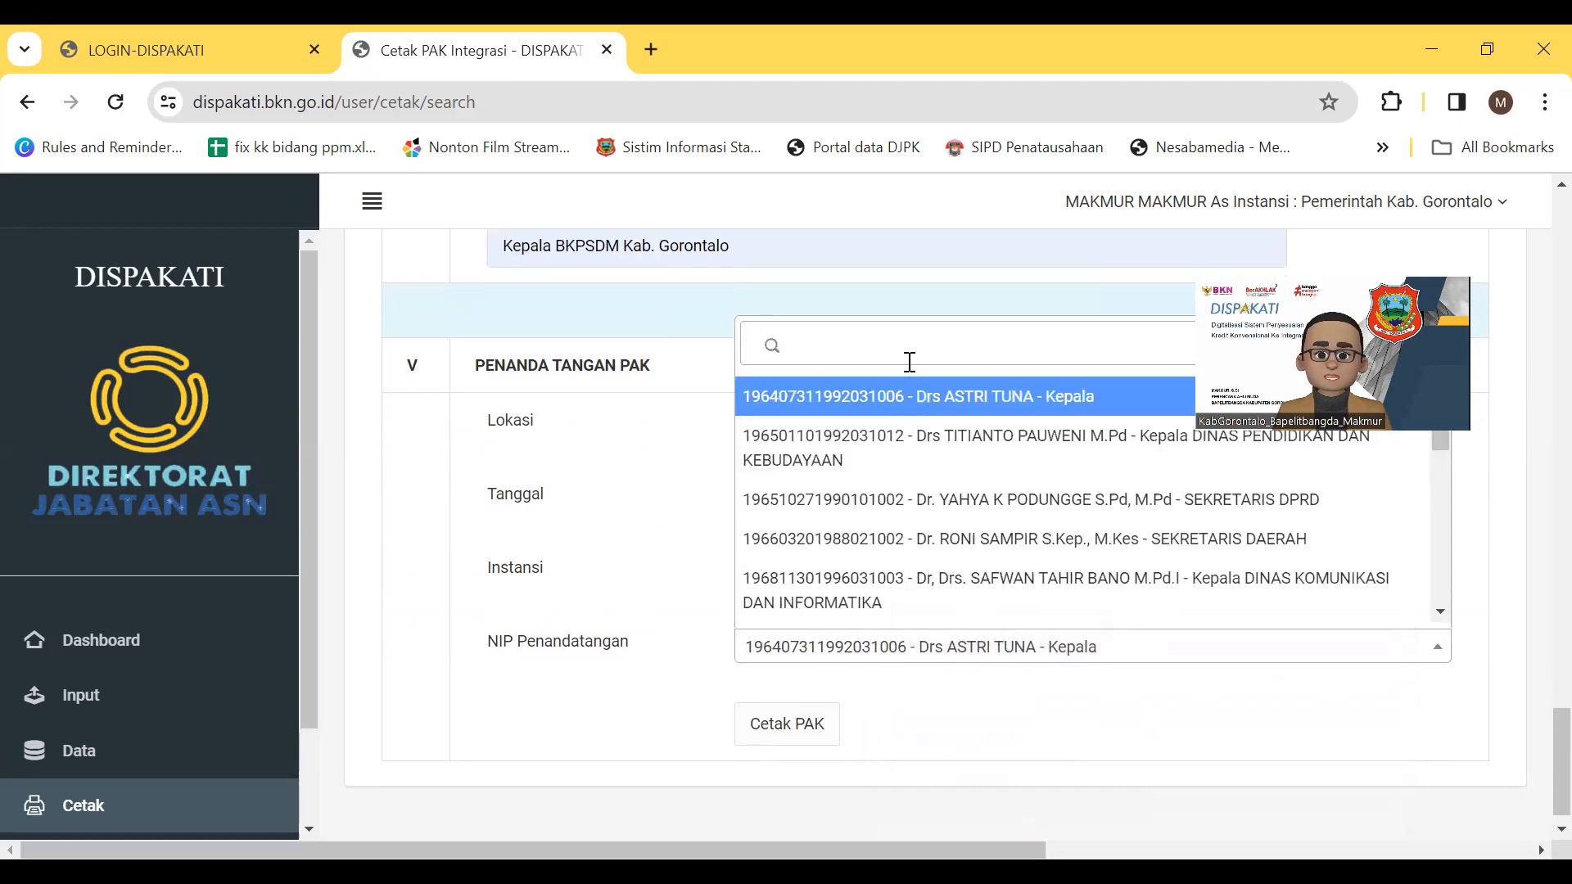
text(cok)
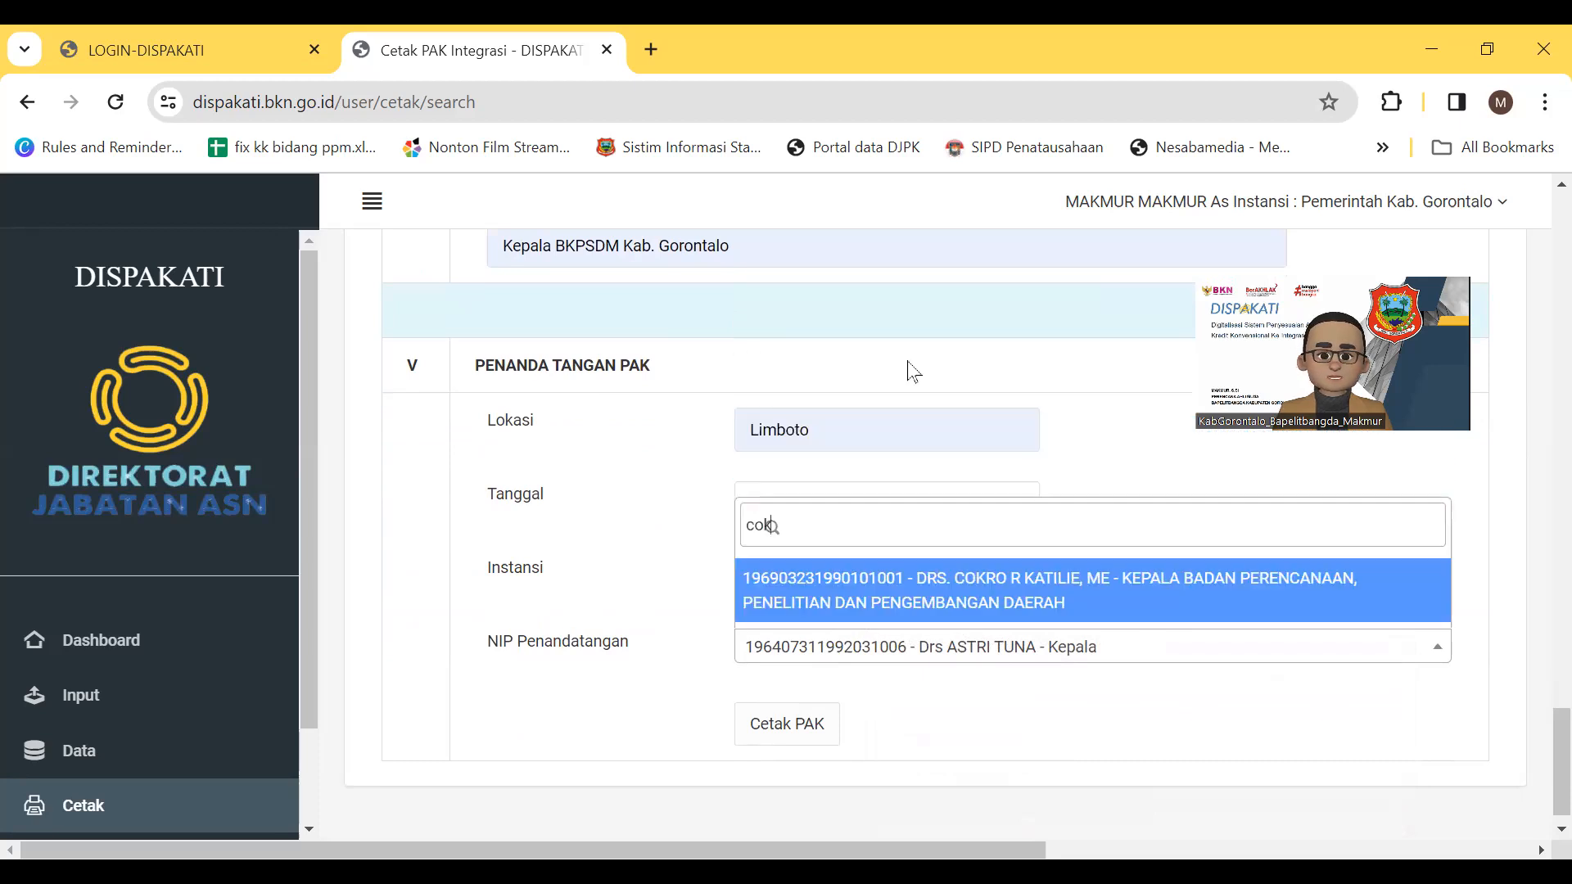
click(1209, 604)
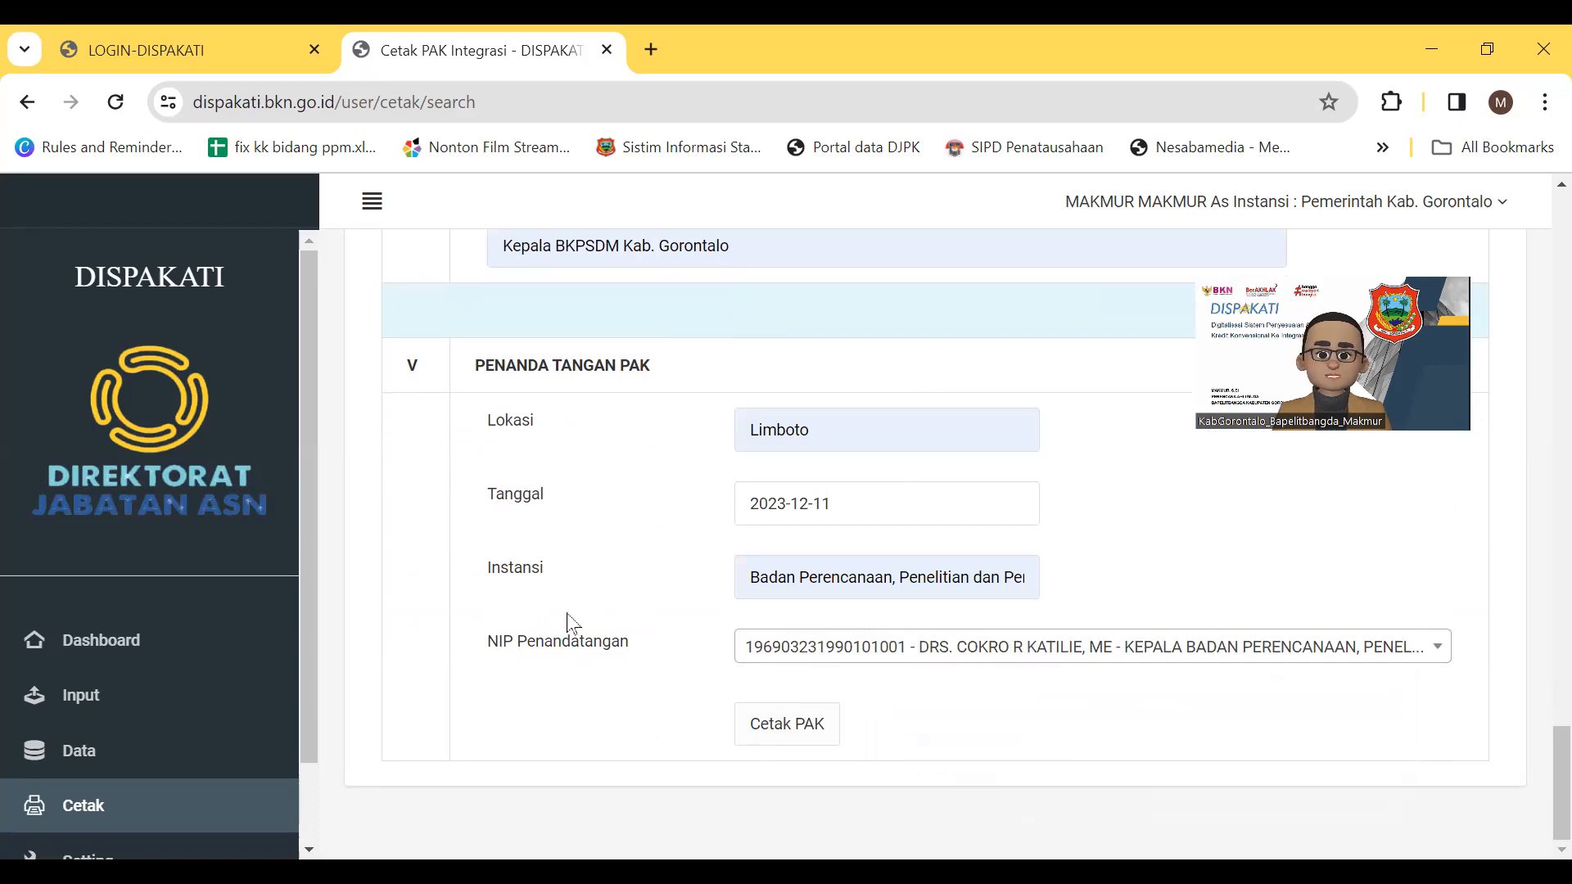
scroll(1084, 761, up, 7)
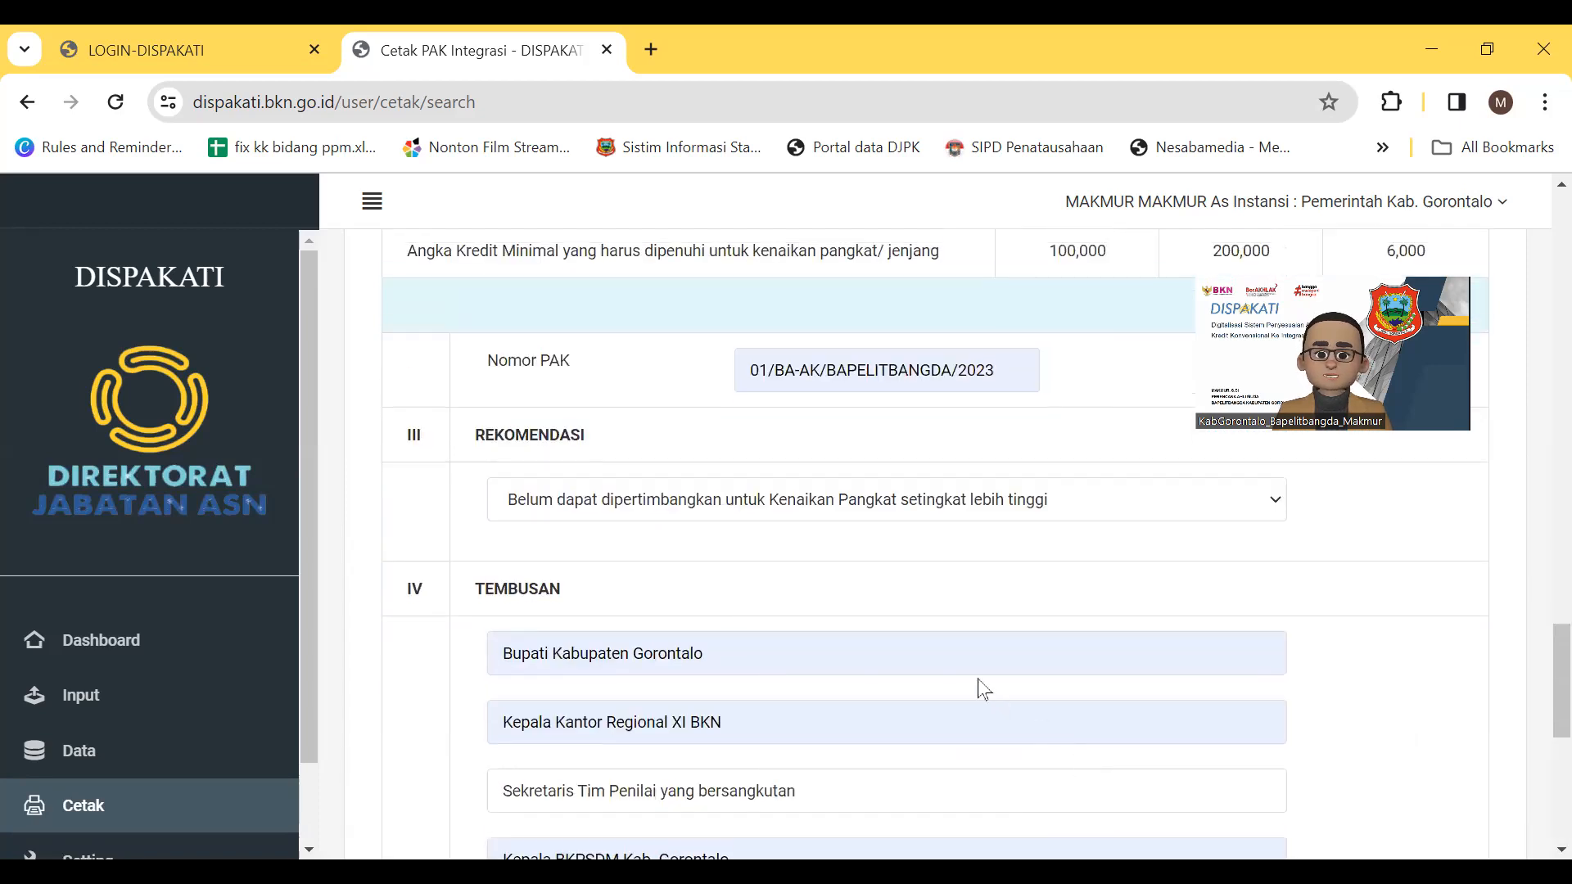
scroll(982, 687, up, 20)
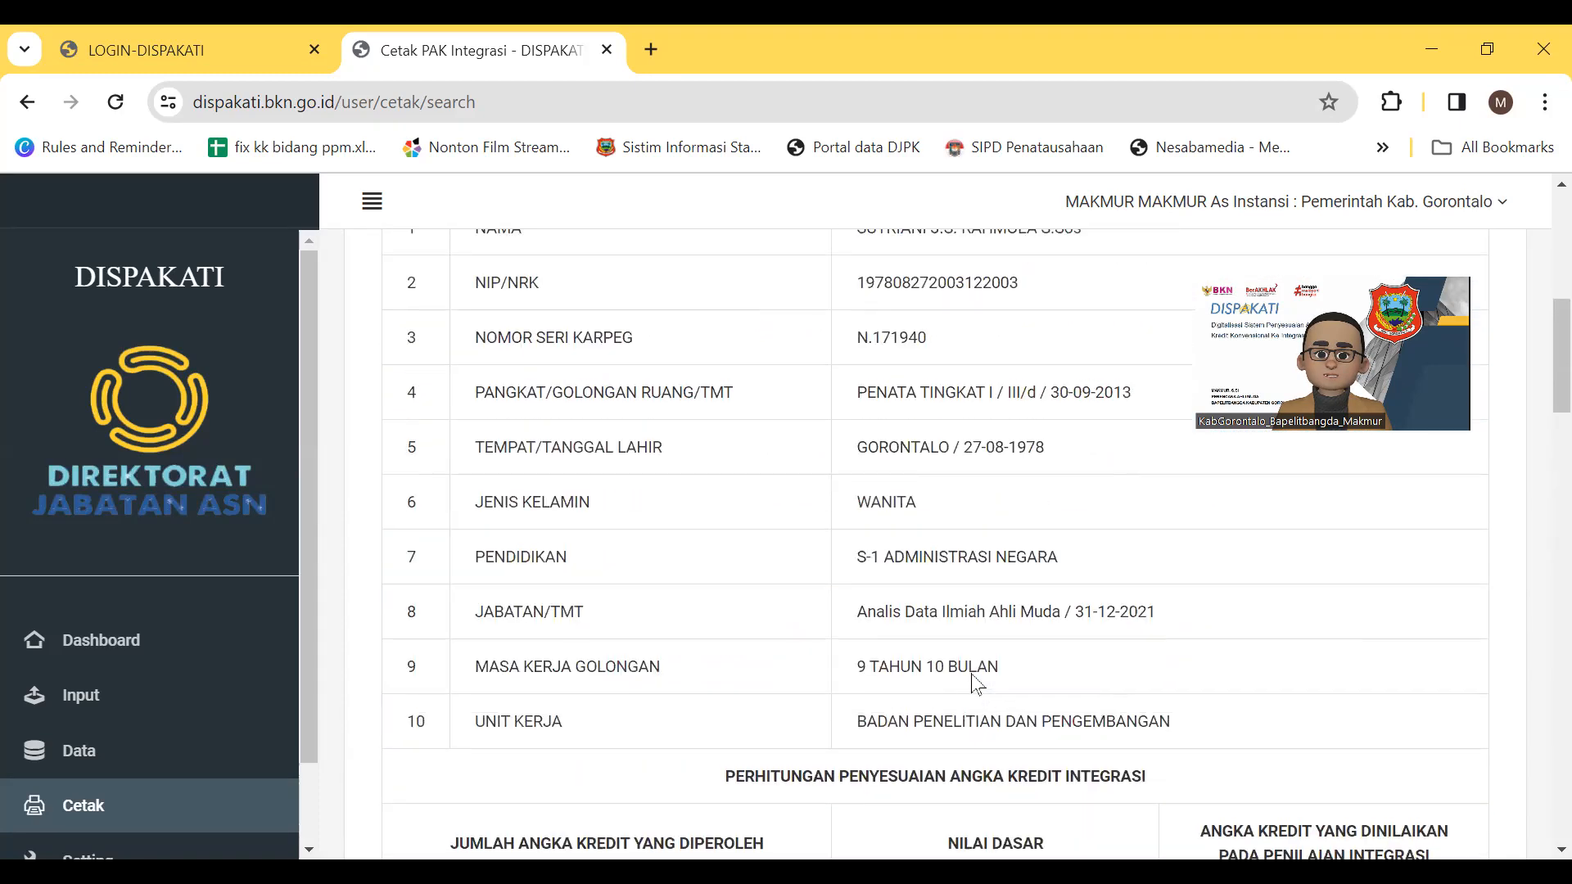
scroll(976, 684, up, 6)
scroll(976, 683, down, 20)
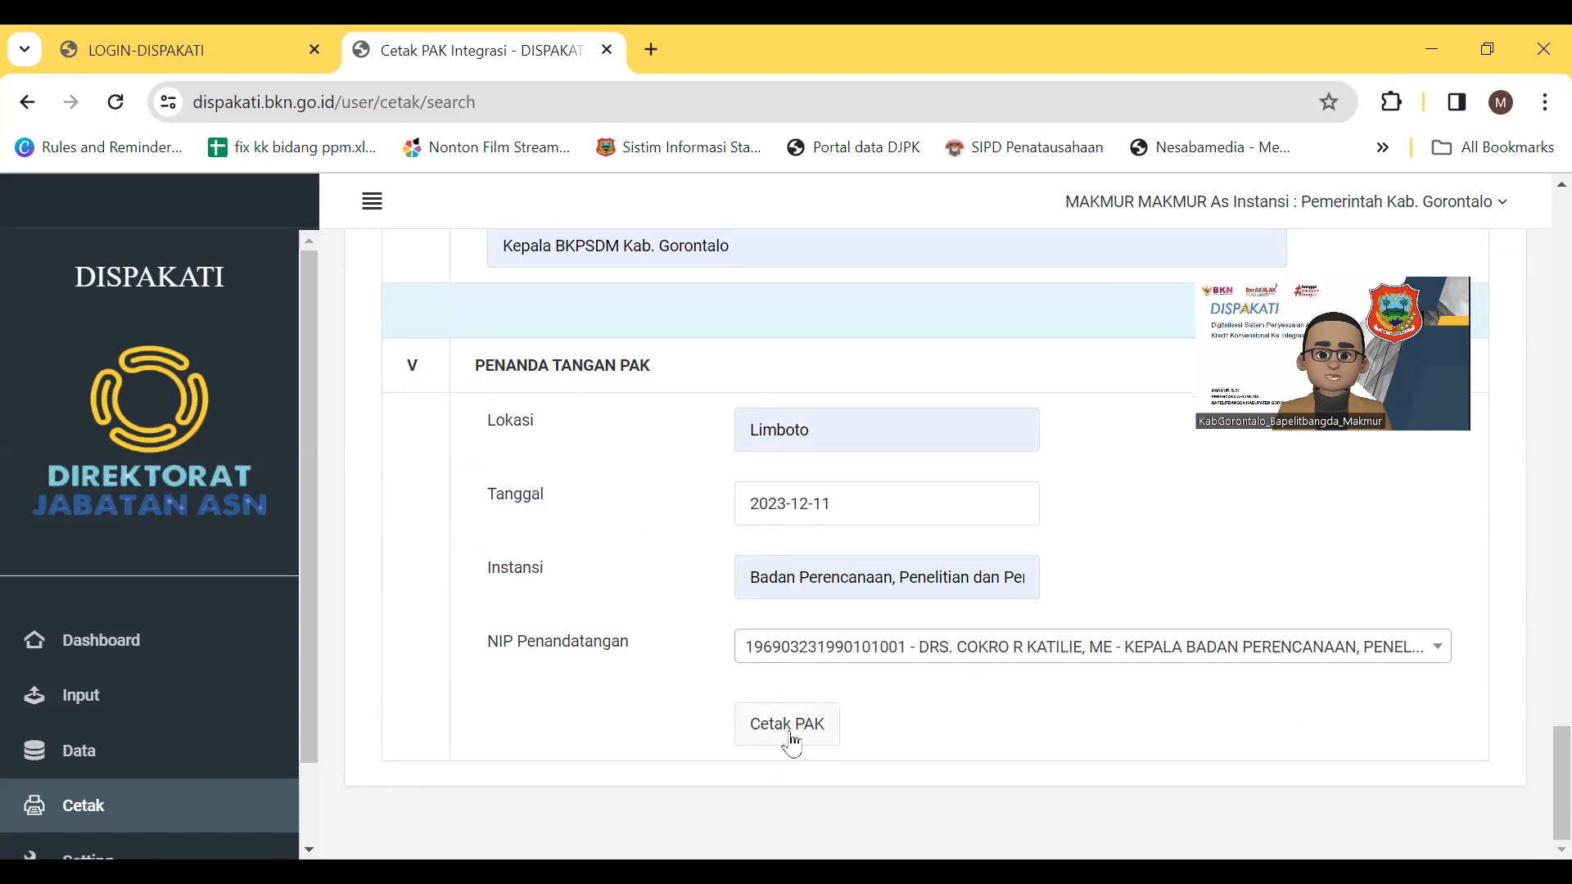
Generate the PAK with Cetak PAK to reach the Penetapan Angka Kredit download page
click(788, 726)
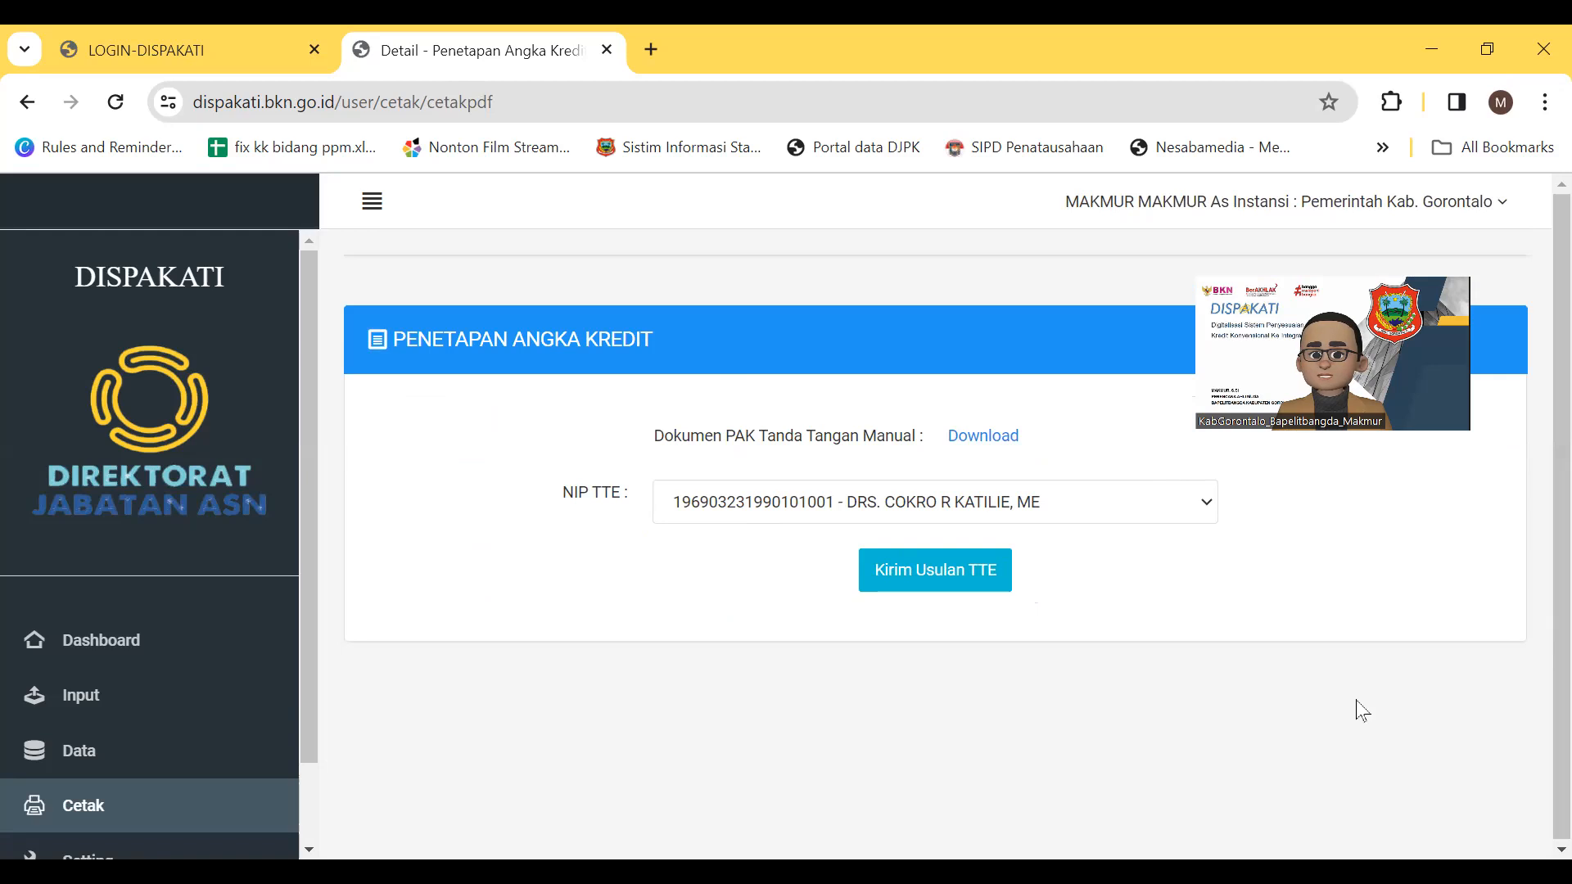
Open the Dokumen PAK Tanda Tangan Manual PDF in Chrome and scroll its first page
click(981, 443)
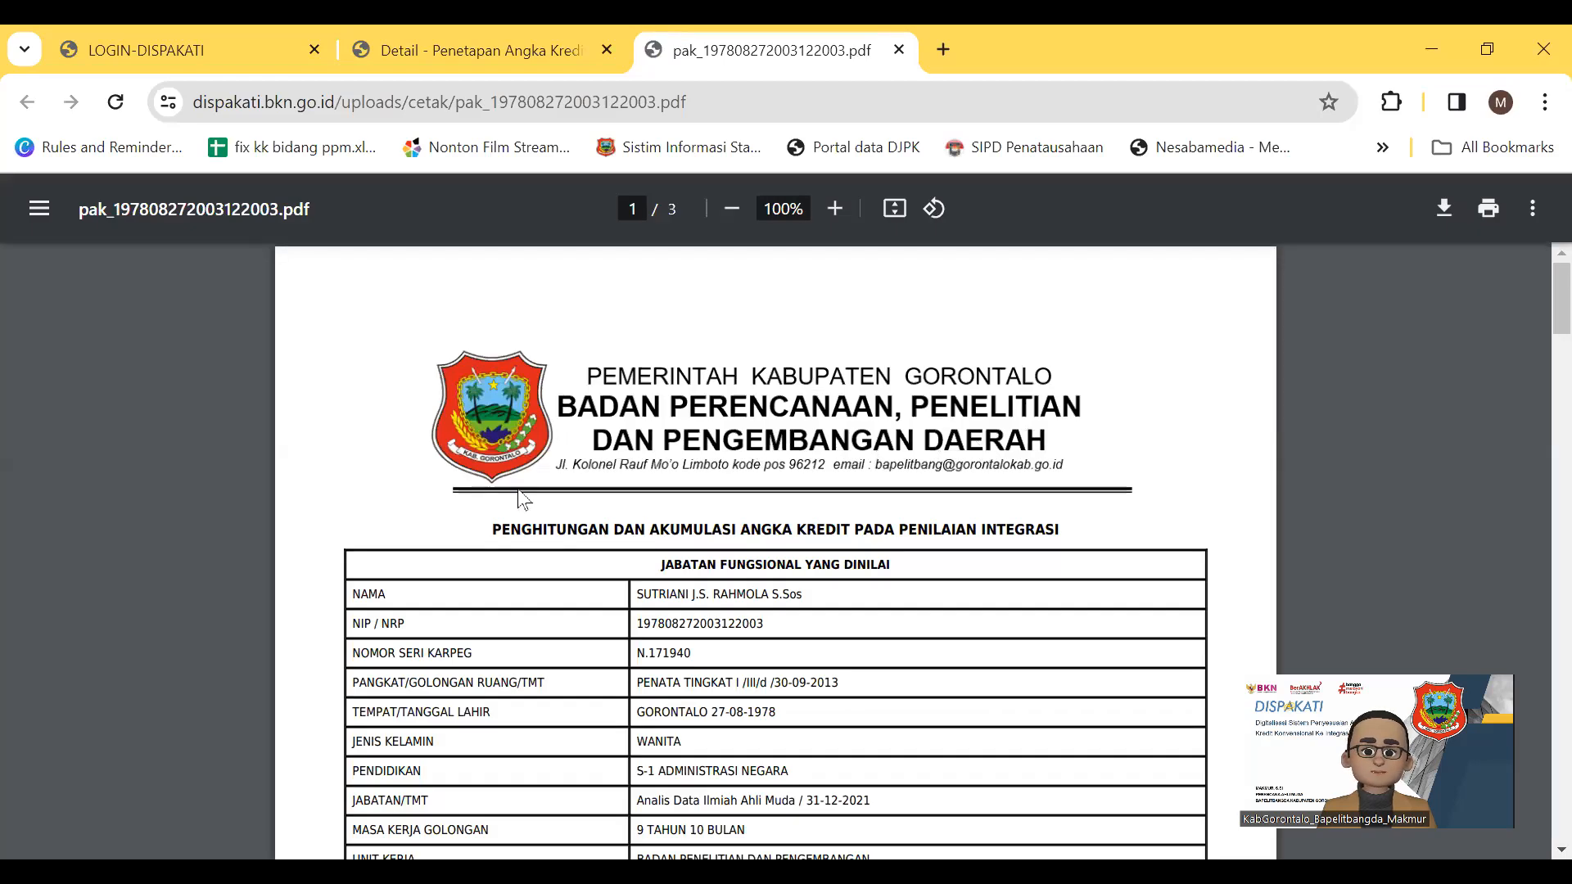
scroll(559, 612, down, 4)
scroll(559, 612, down, 5)
scroll(559, 613, up, 10)
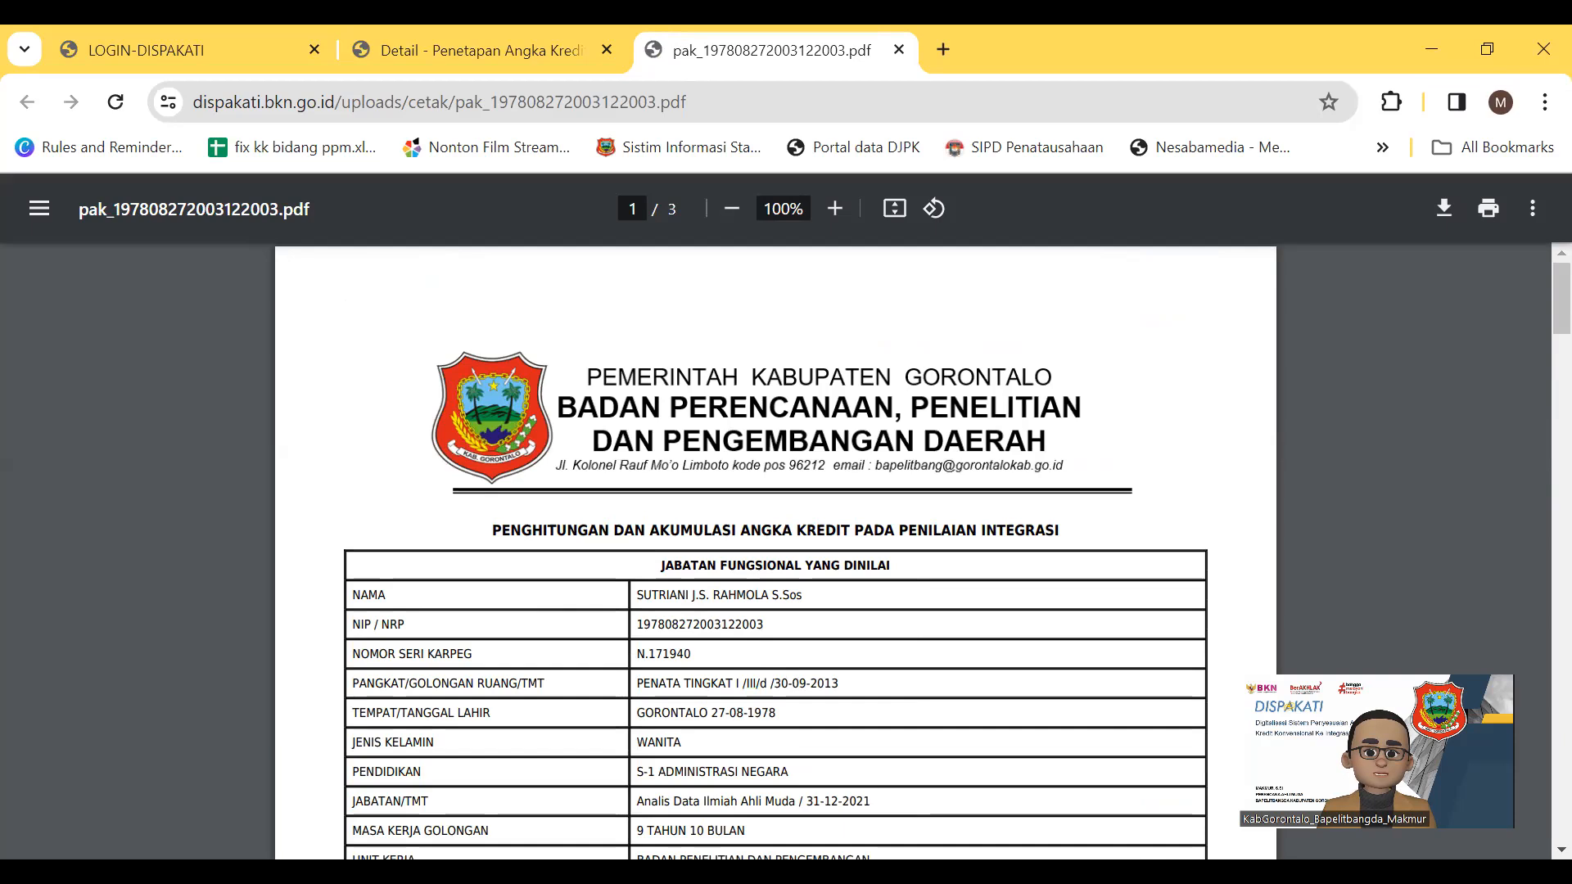
click(160, 795)
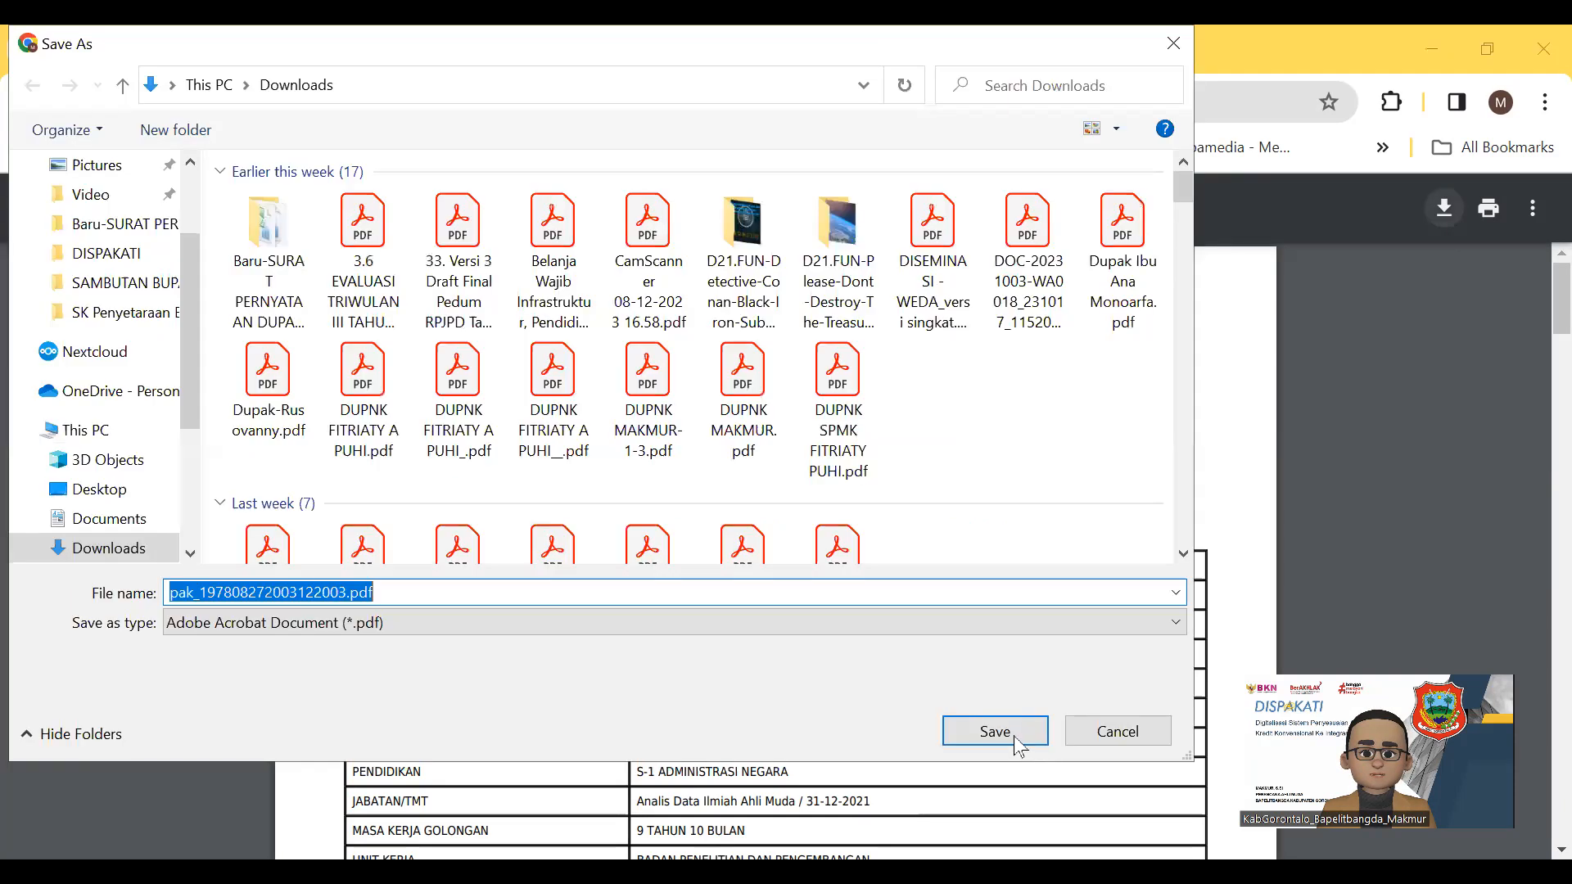
Save the downloaded PAK PDF and scroll its first page in Acrobat
click(1014, 737)
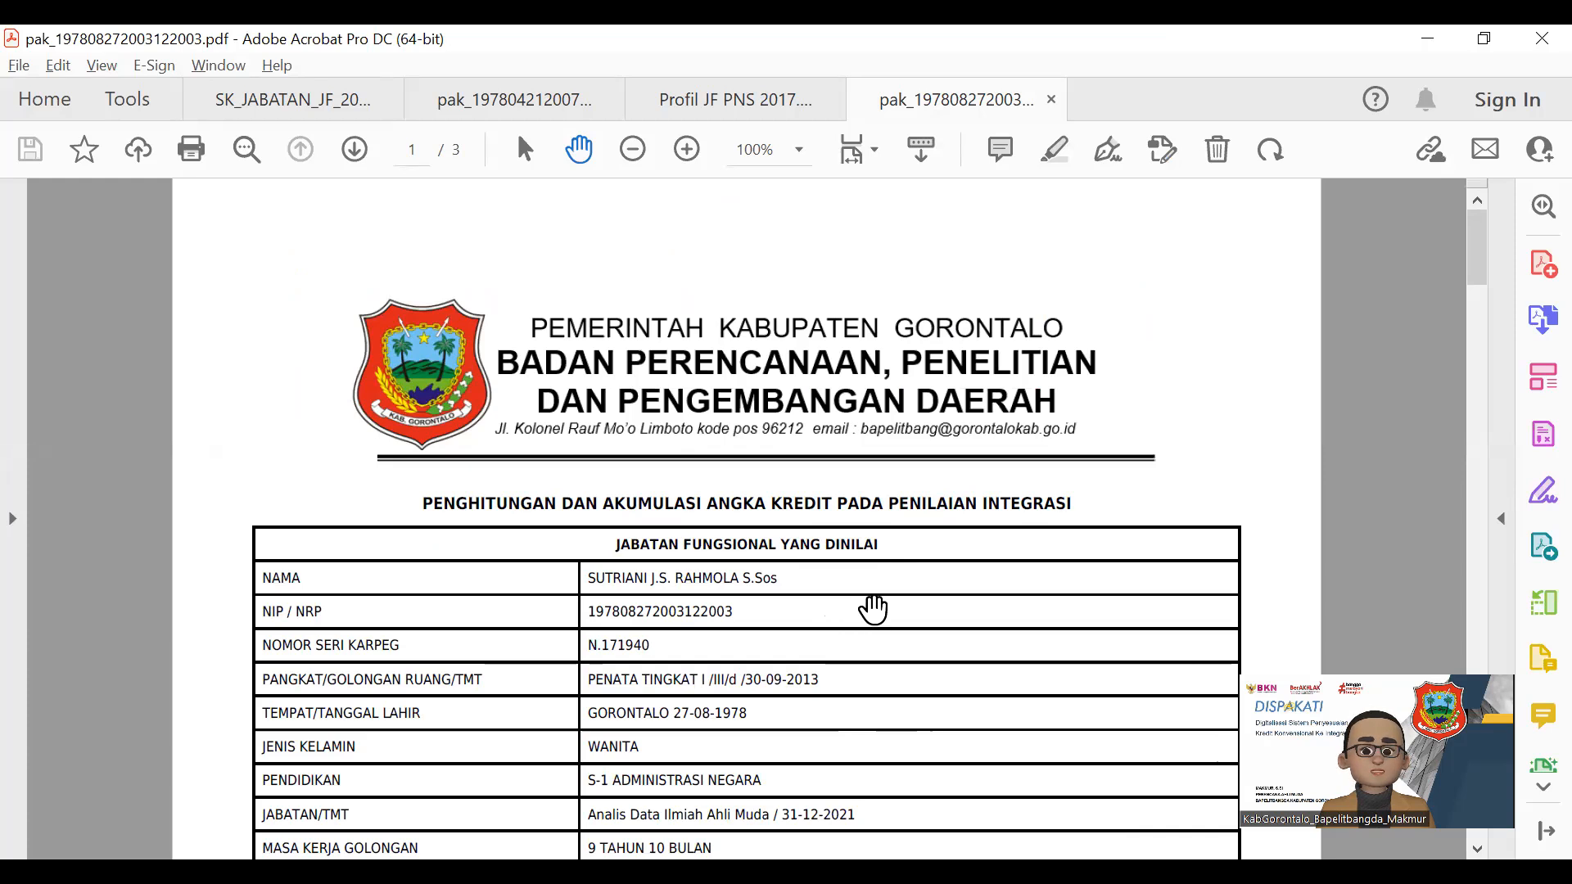
scroll(876, 608, down, 1)
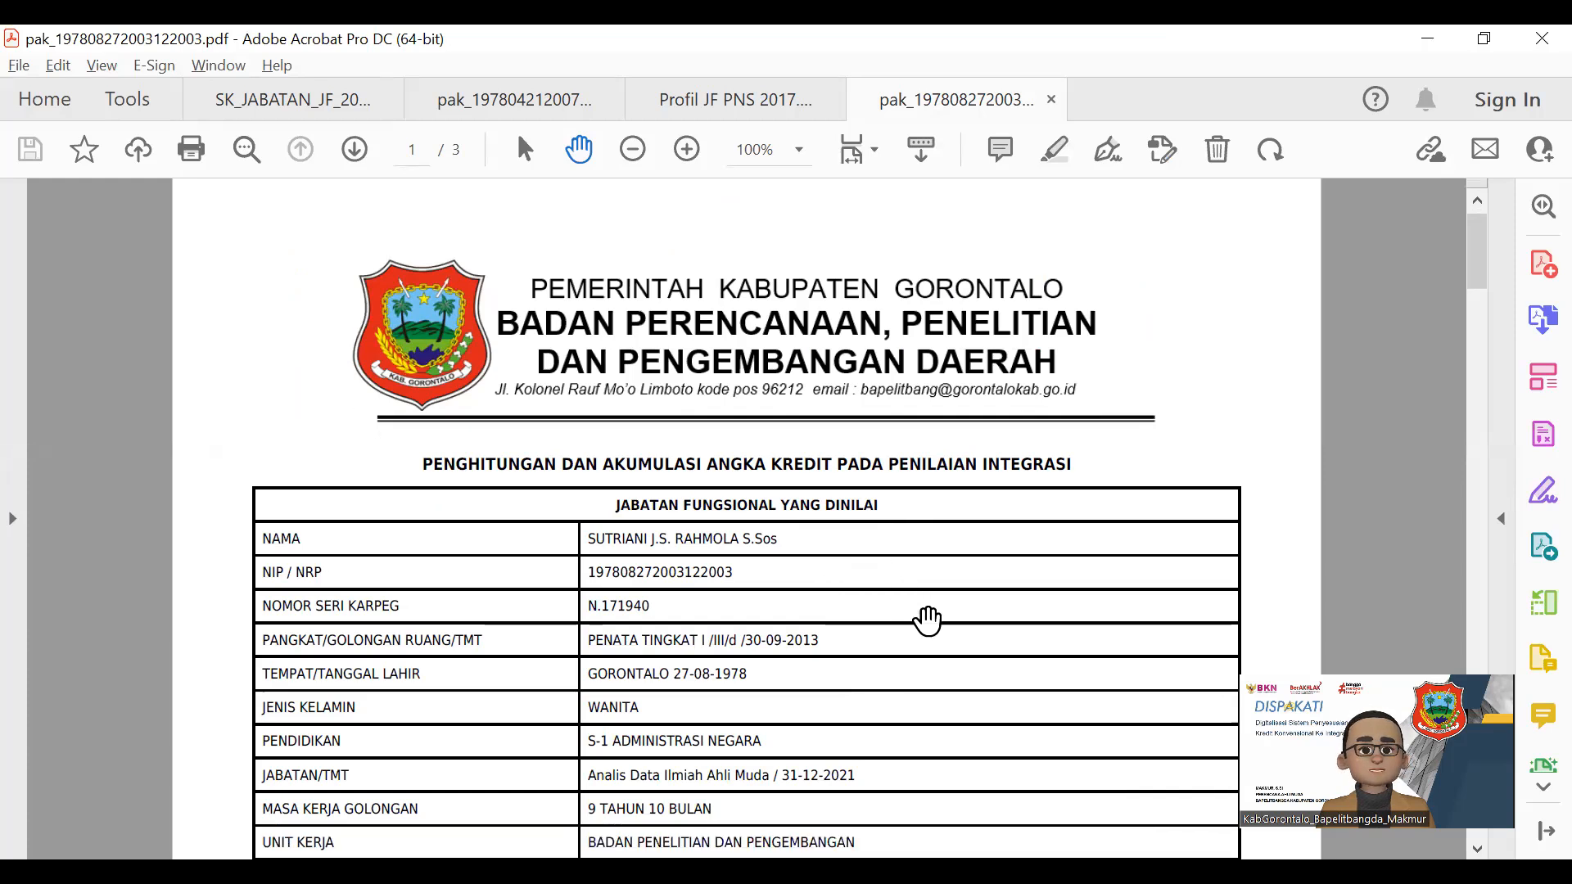
scroll(627, 490, down, 2)
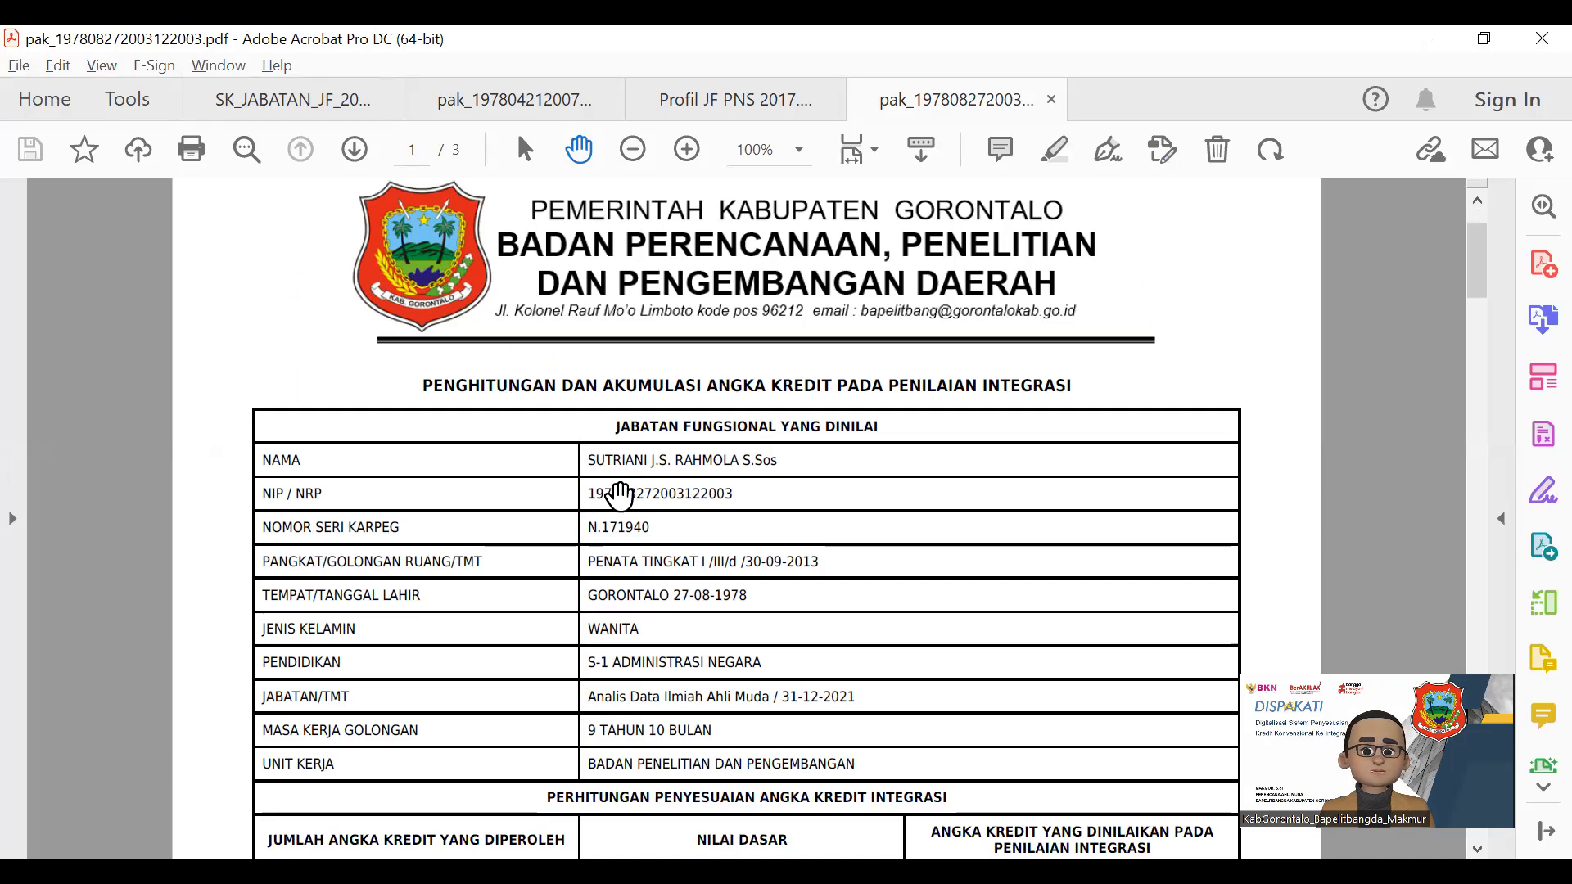
scroll(620, 495, up, 1)
Switch to the earlier Dinas Peternakan dan Kesehatan Hewan PAK and read pages 1–3
click(480, 123)
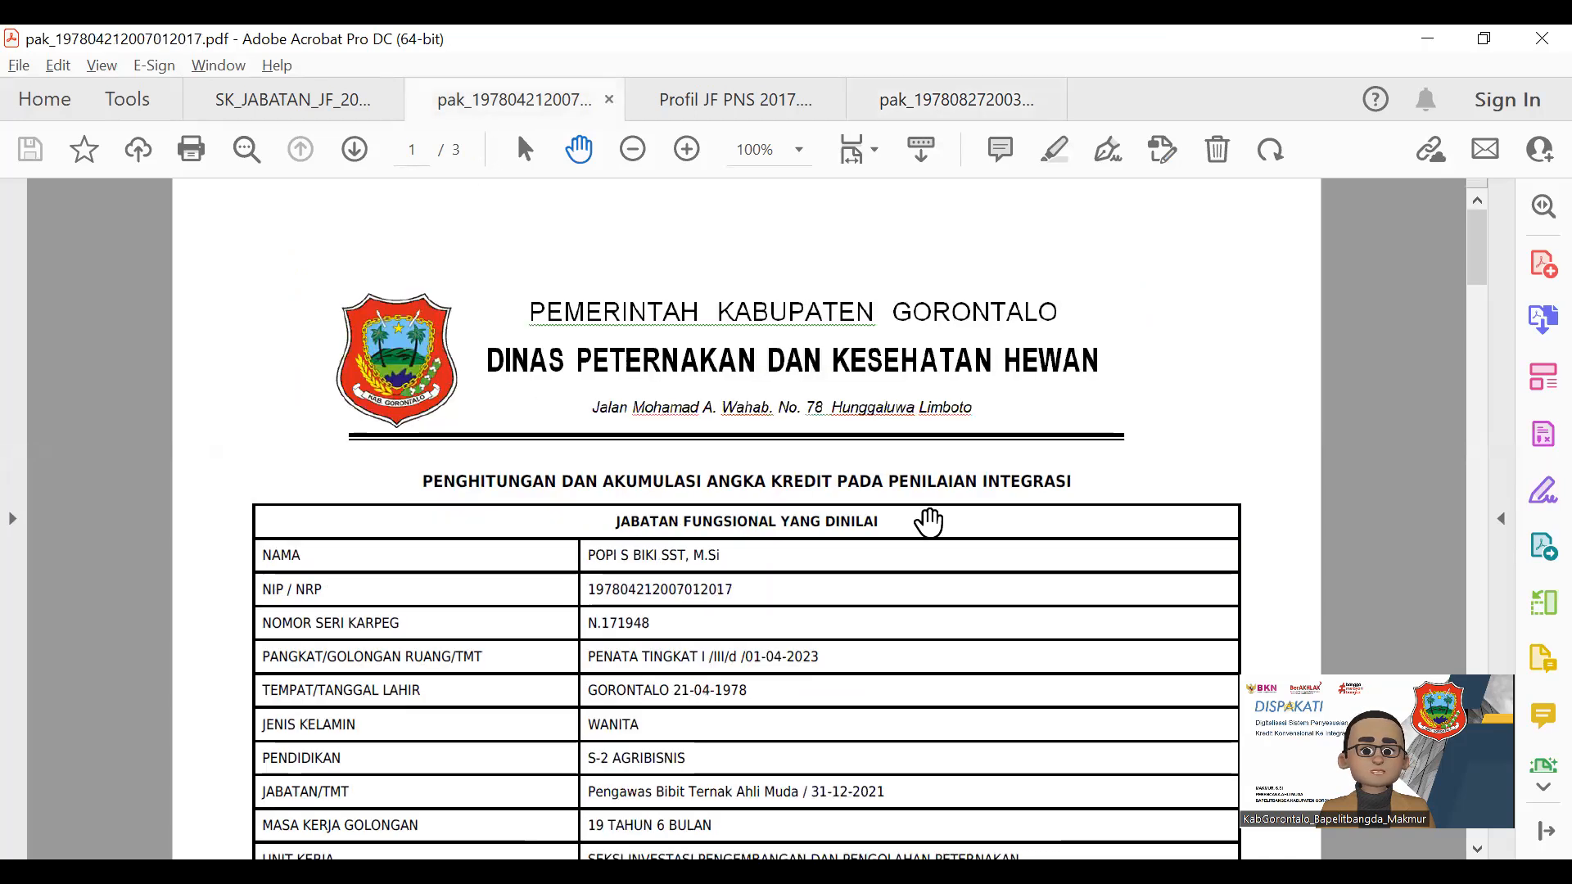
scroll(929, 521, down, 1)
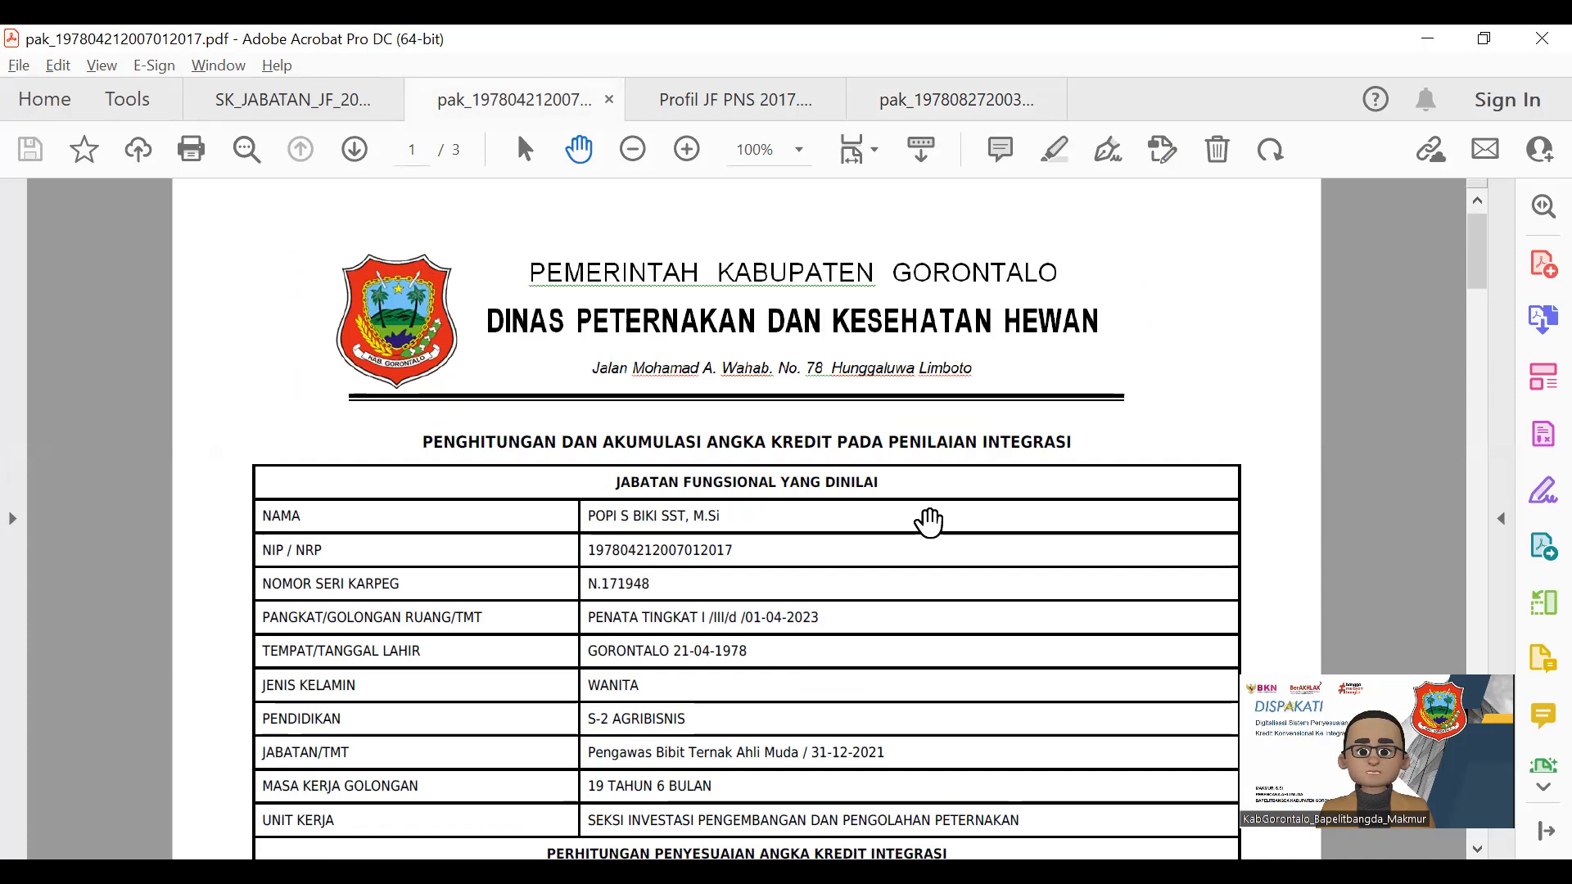
scroll(929, 521, down, 3)
scroll(928, 522, down, 3)
scroll(928, 522, up, 3)
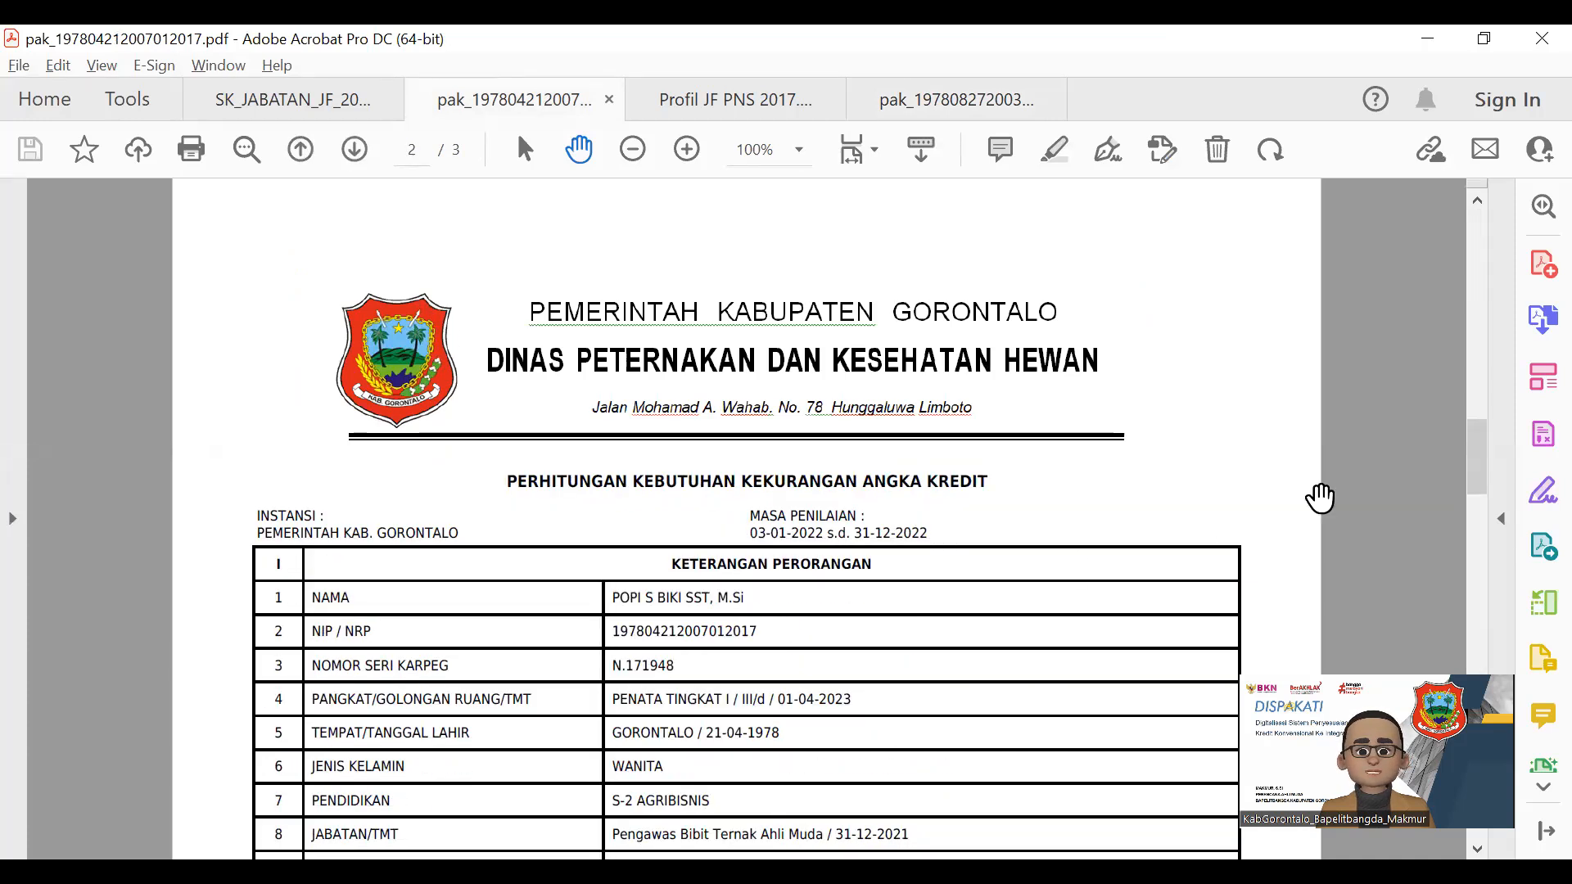
drag(1477, 459, 1474, 626)
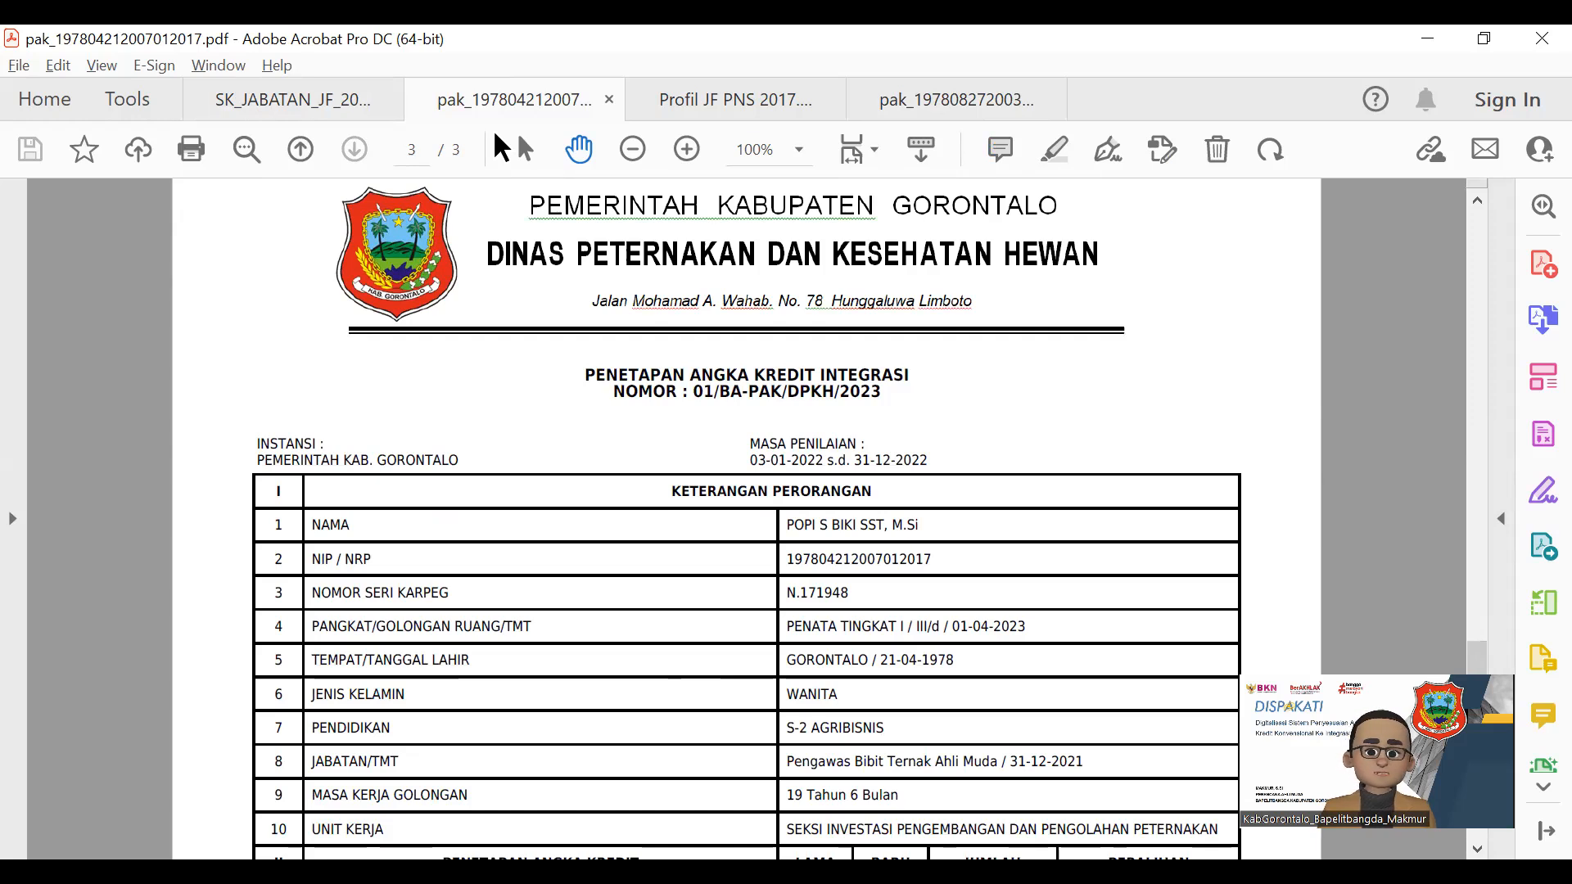
key(End)
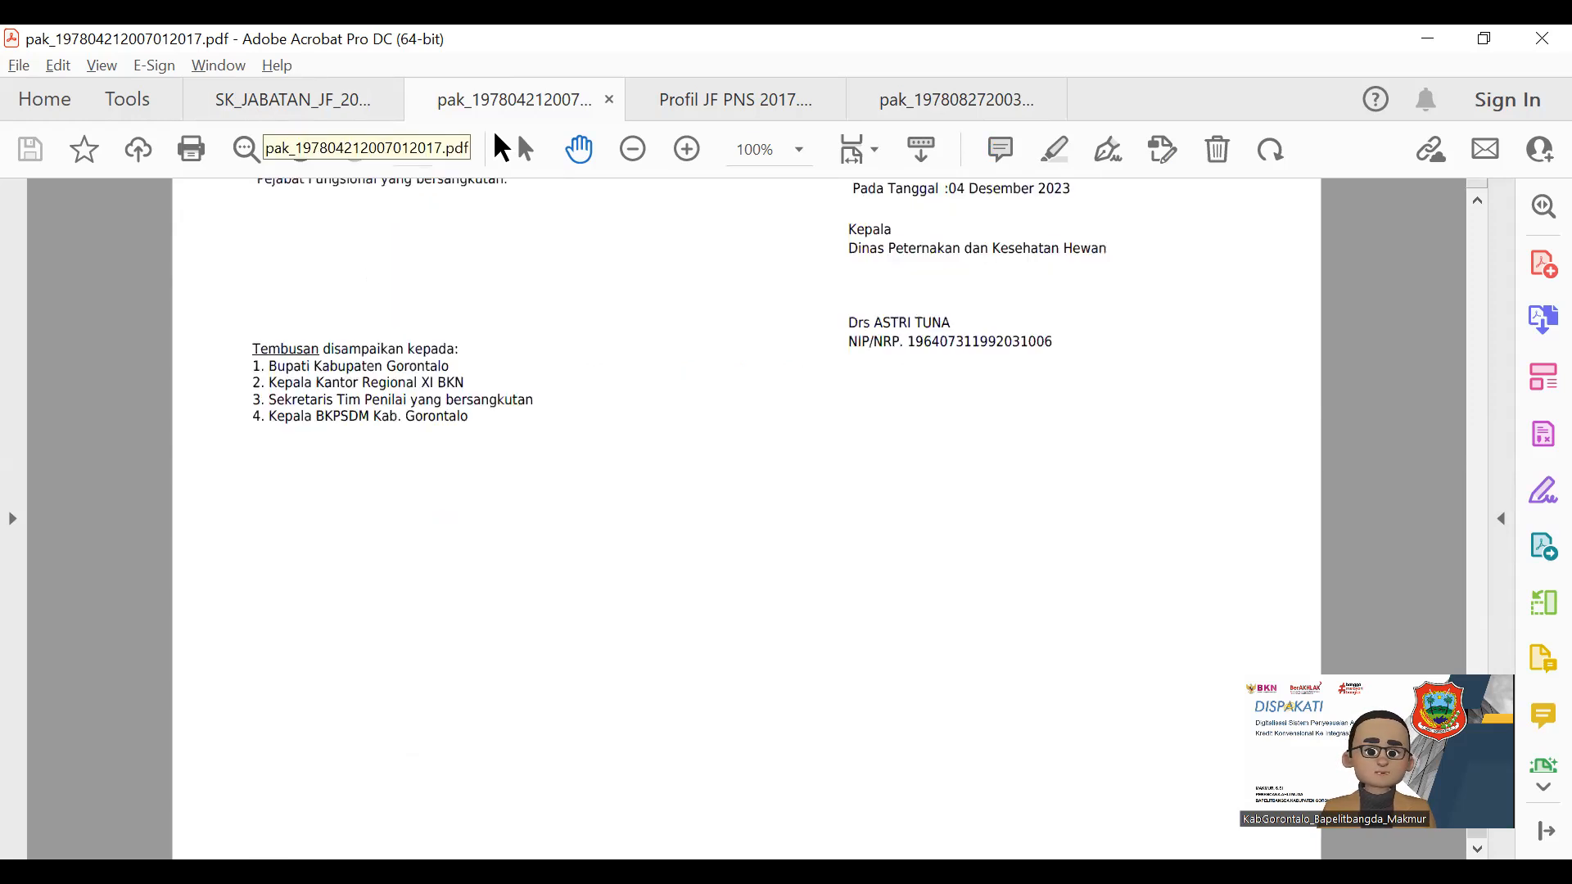
key(Home)
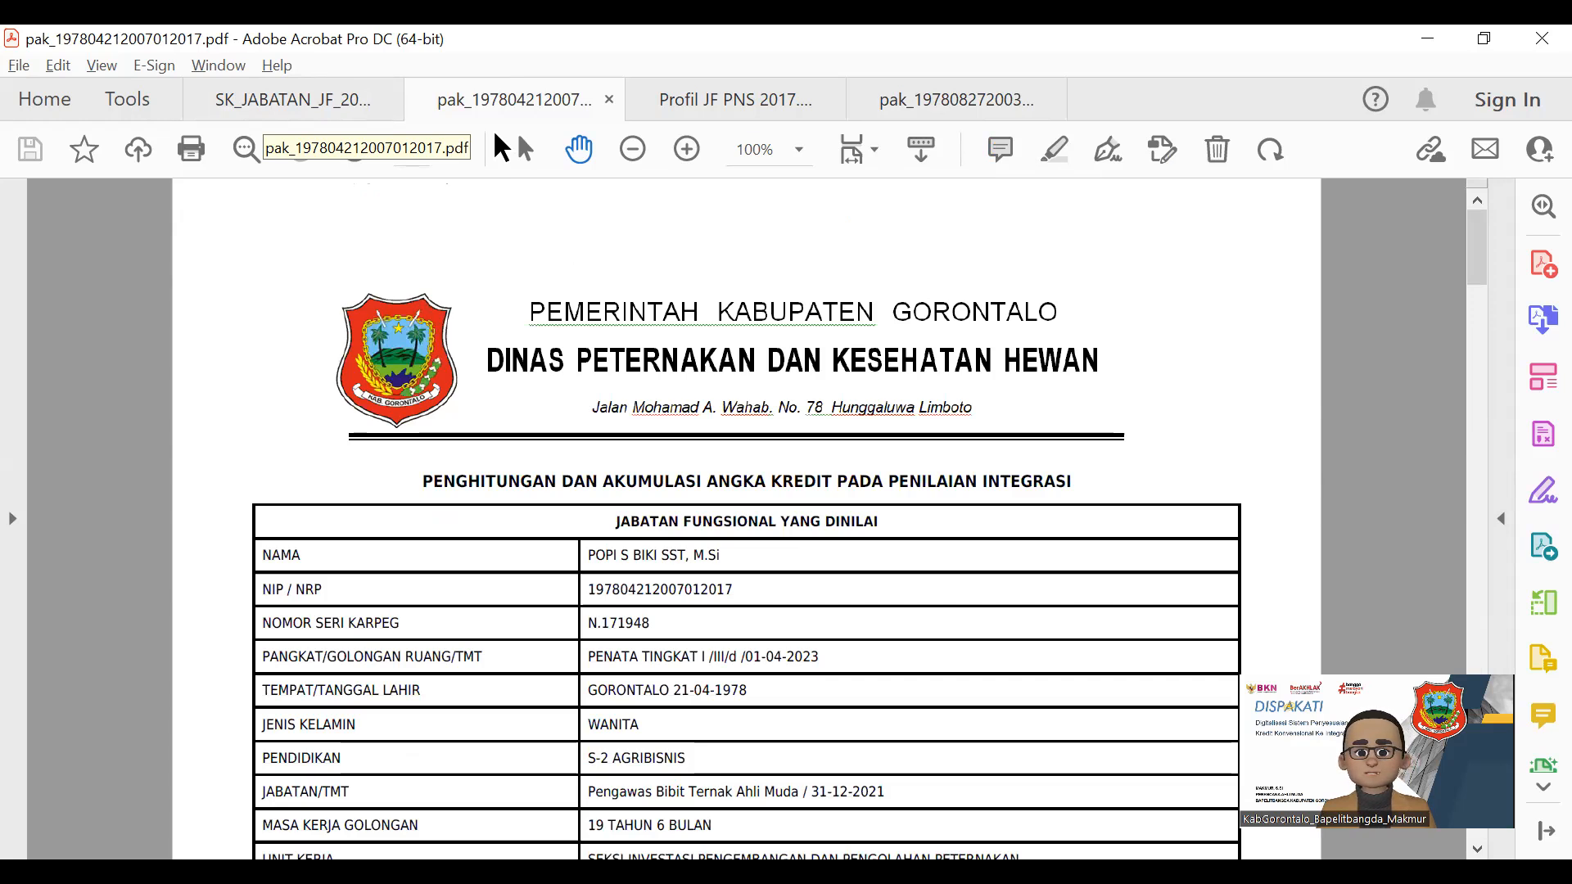
Bring the newer planning-agency PAK tab forward and maximize the Acrobat window
double_click(1360, 50)
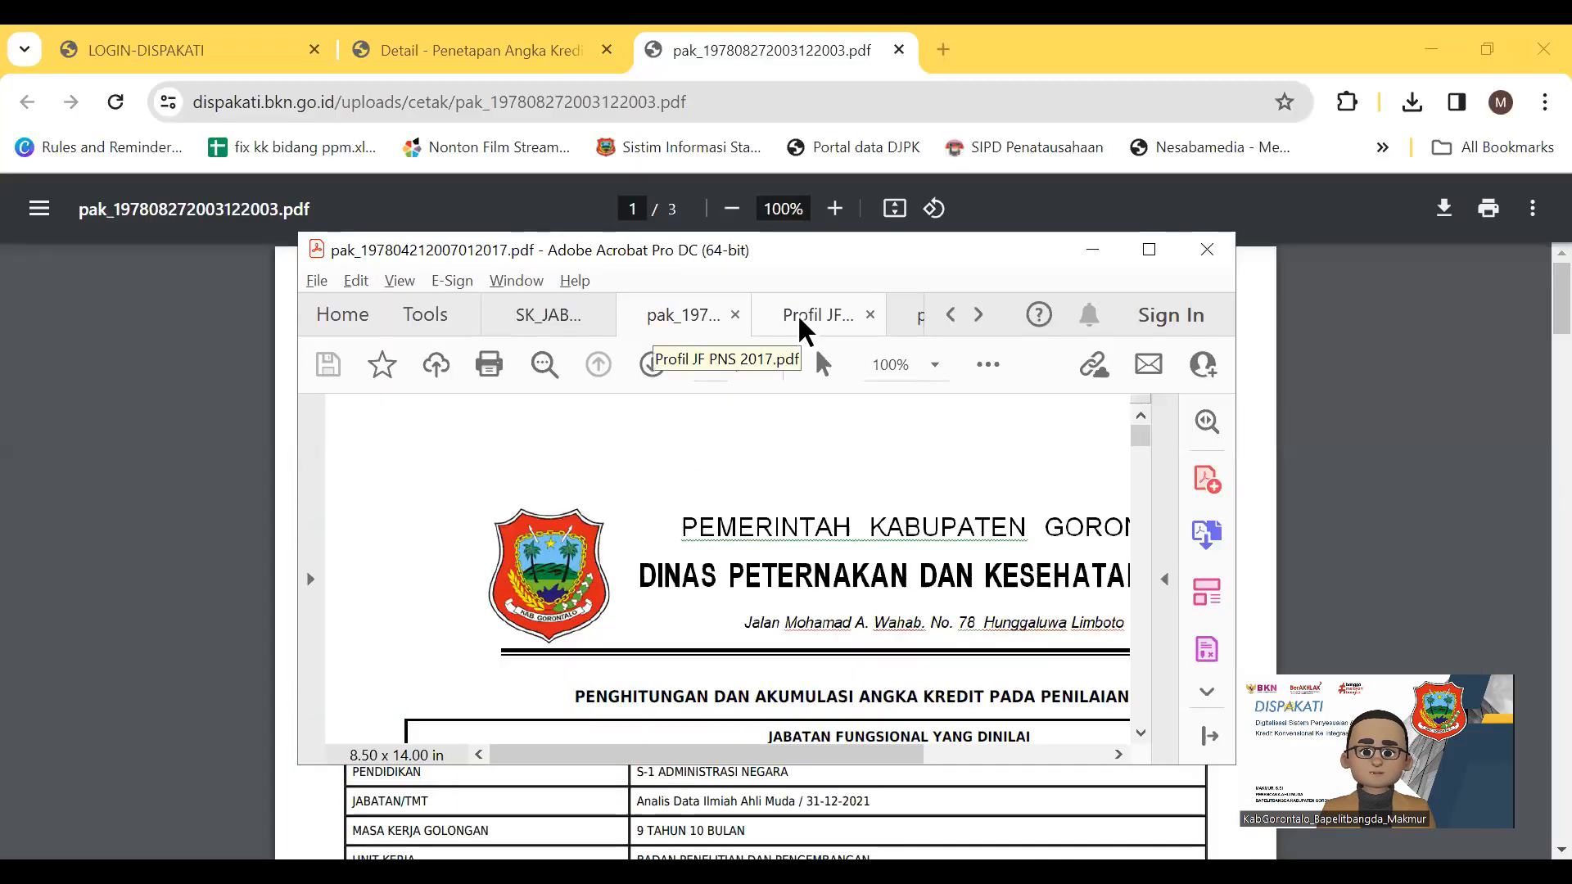
click(807, 330)
click(919, 321)
click(1150, 250)
Scroll to the Limboto, 11 Desember 2023 signature on page 3, then return to page 1
scroll(660, 649, down, 2)
scroll(660, 649, down, 4)
scroll(659, 649, down, 4)
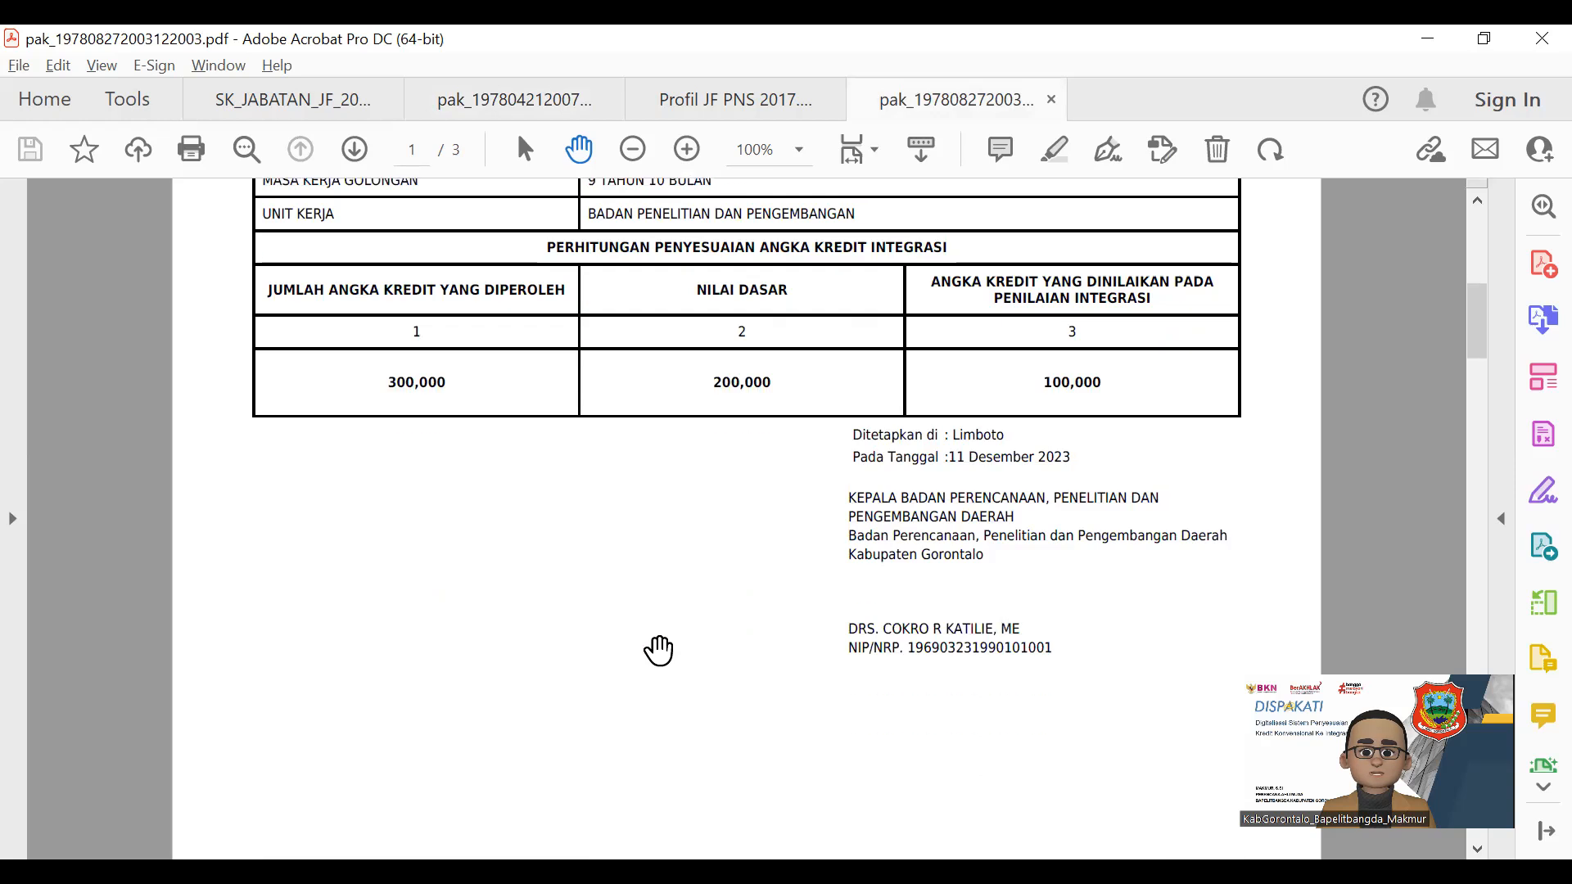
scroll(660, 649, down, 12)
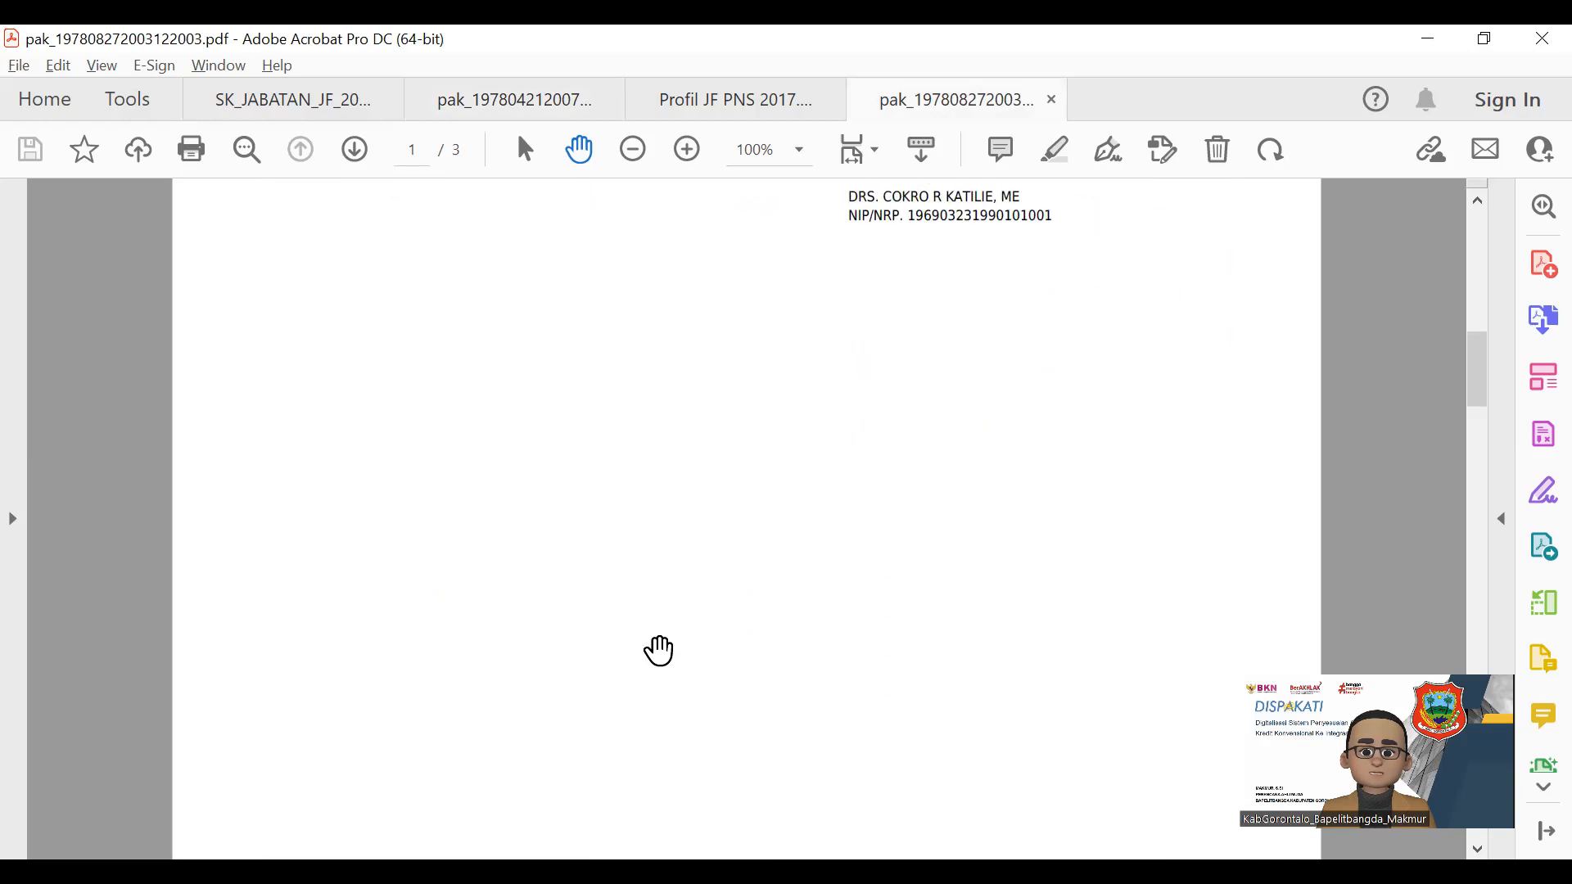
drag(1475, 407, 1483, 564)
scroll(1483, 564, down, 15)
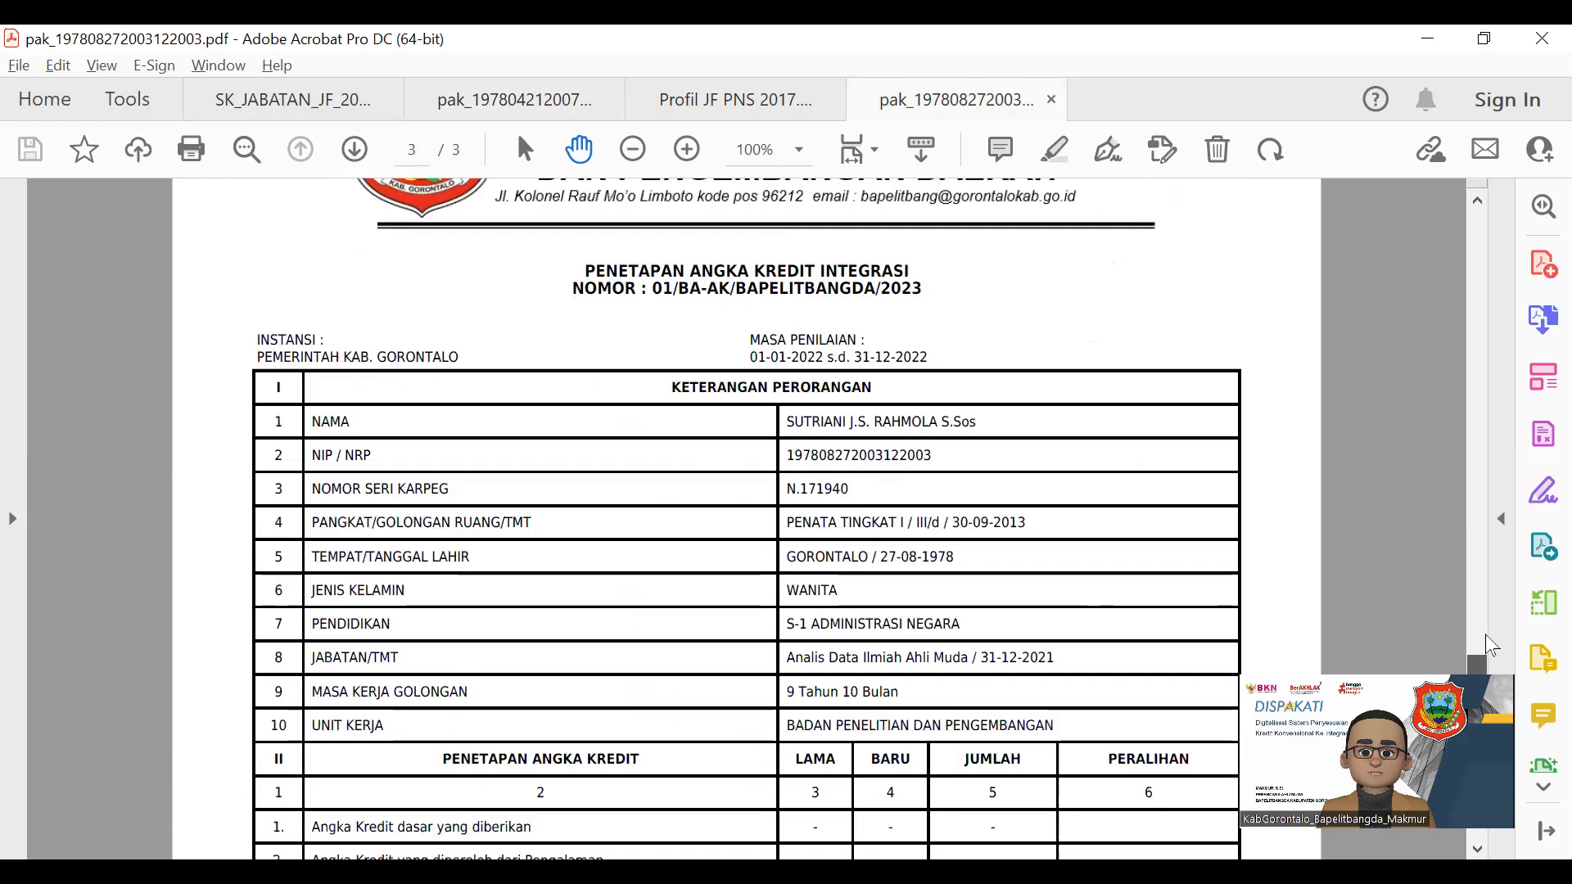
drag(1485, 635, 1475, 286)
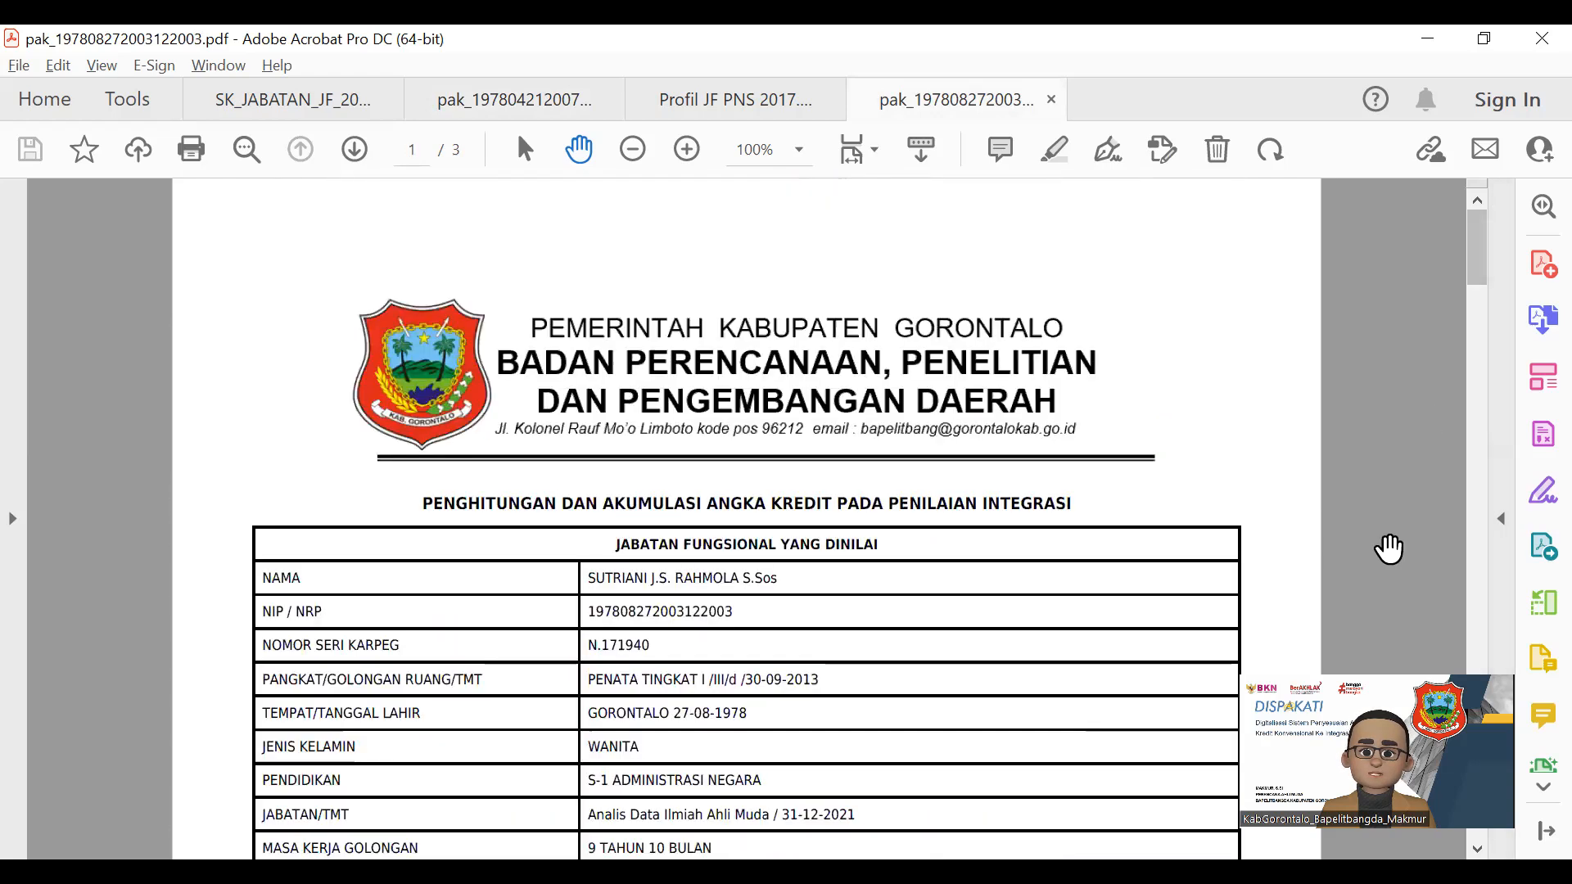